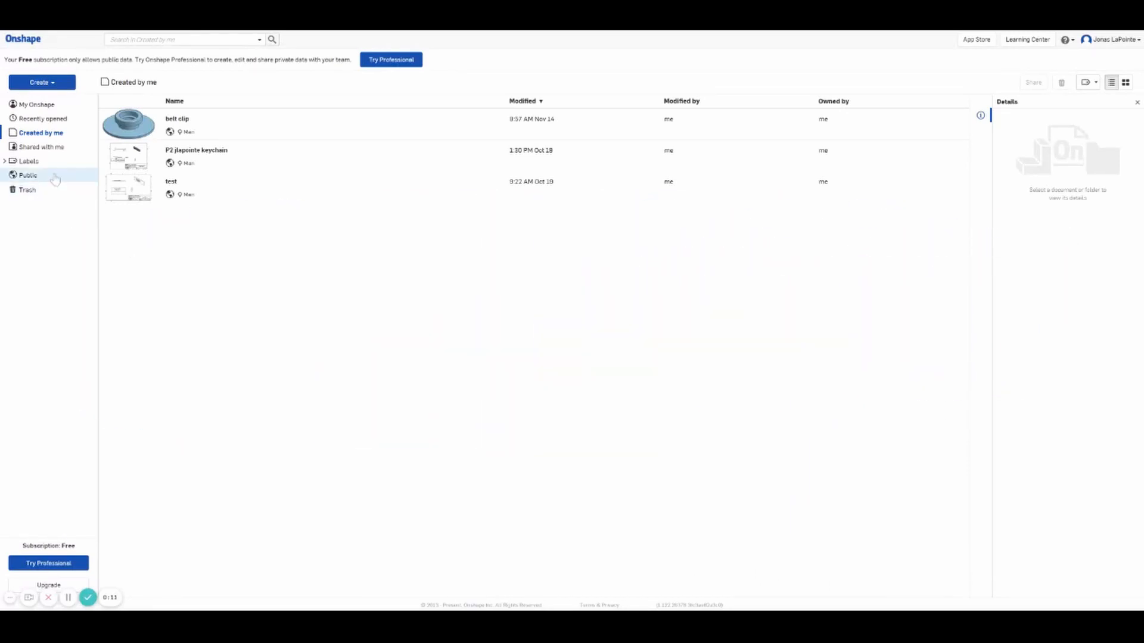
# - Create a new public document named "2A Puzzle Cube" followed by the author's last name
pyautogui.click(55, 83)
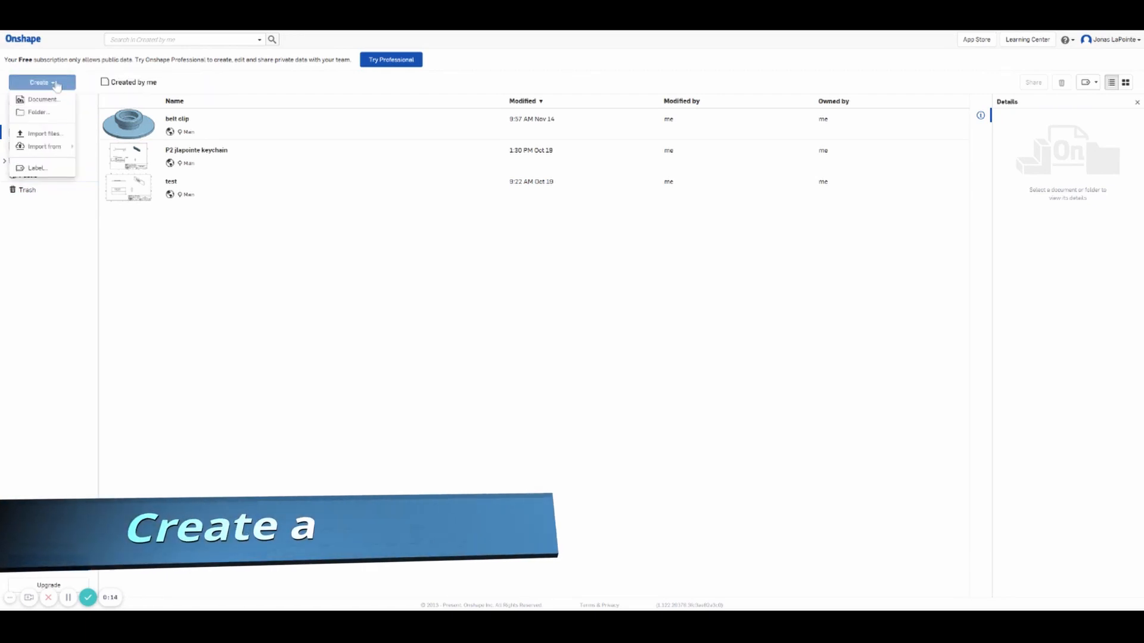
pyautogui.click(44, 100)
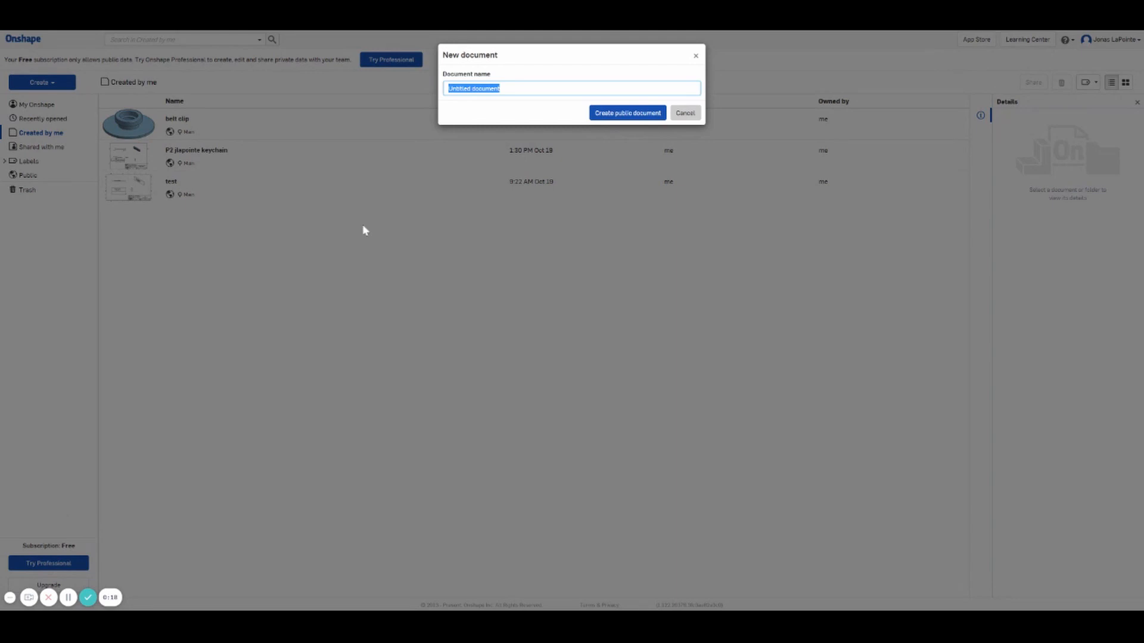
pyautogui.write('2A')
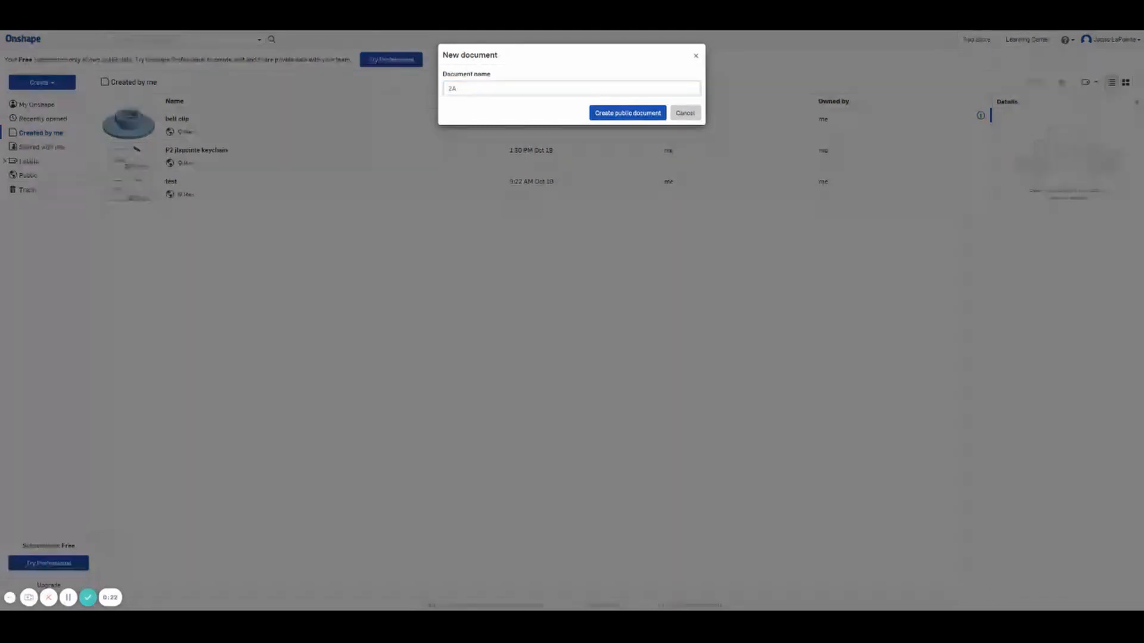
pyautogui.write(' Puzzle Cube LaPoint')
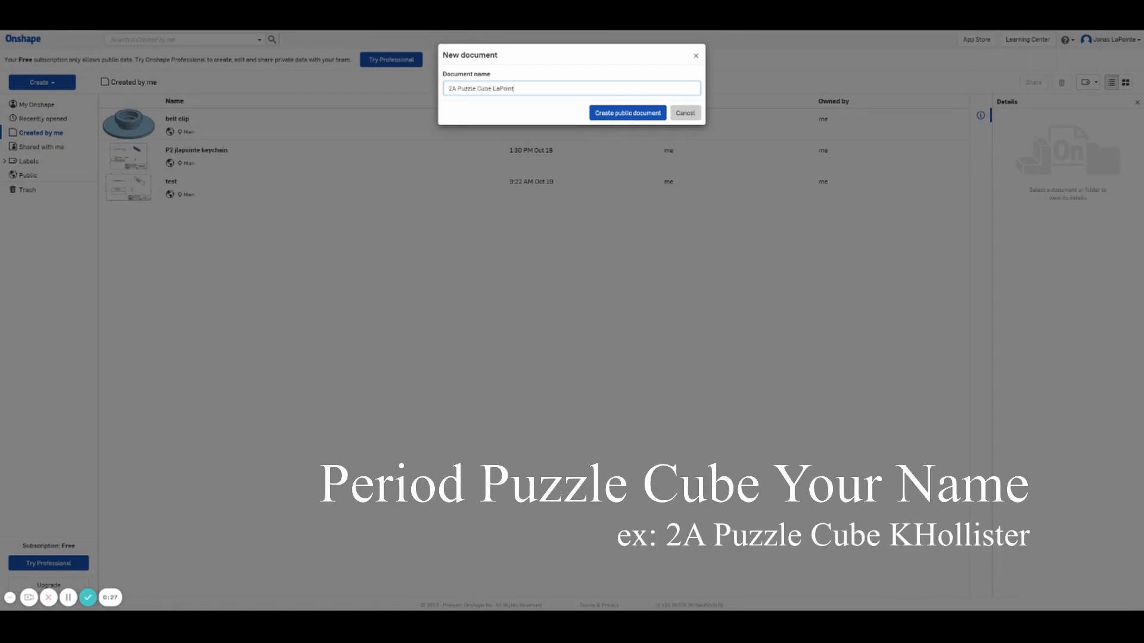
pyautogui.write('e')
pyautogui.click(610, 117)
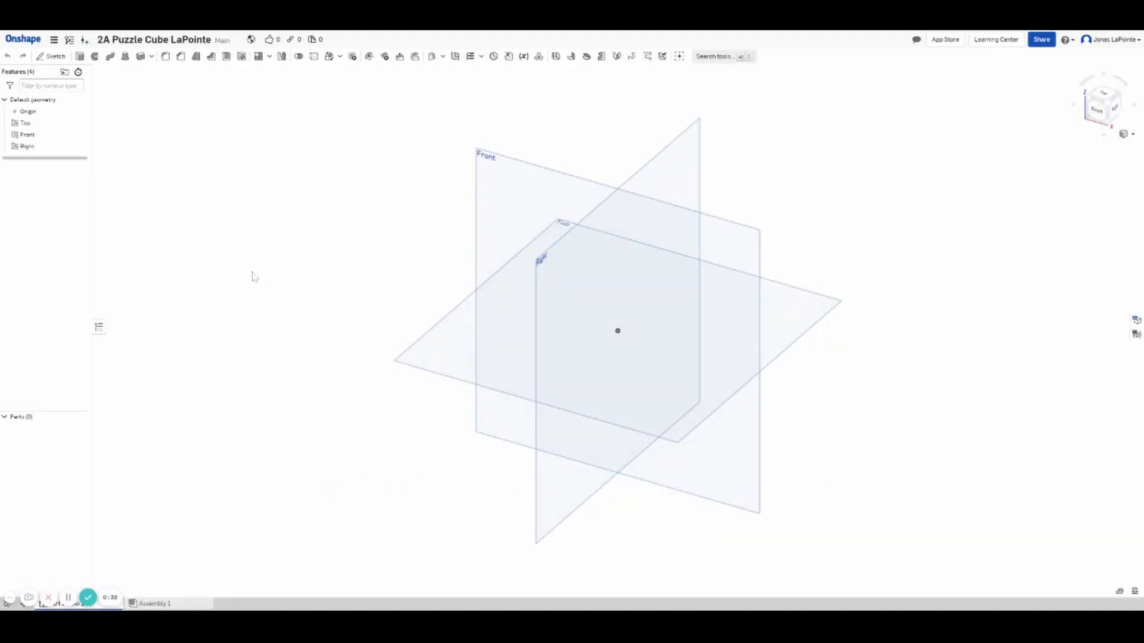
# - Sketch a corner rectangle about 1.22 in wide and 1.14 in high on the Front plane, starting at the origin
pyautogui.click(53, 57)
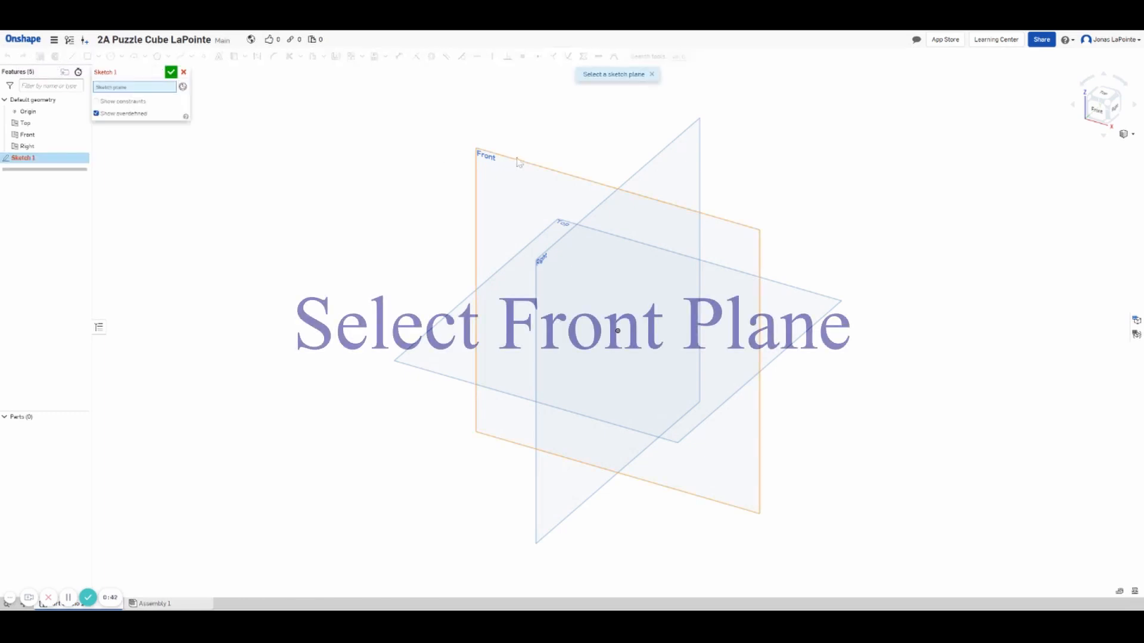
pyautogui.click(489, 162)
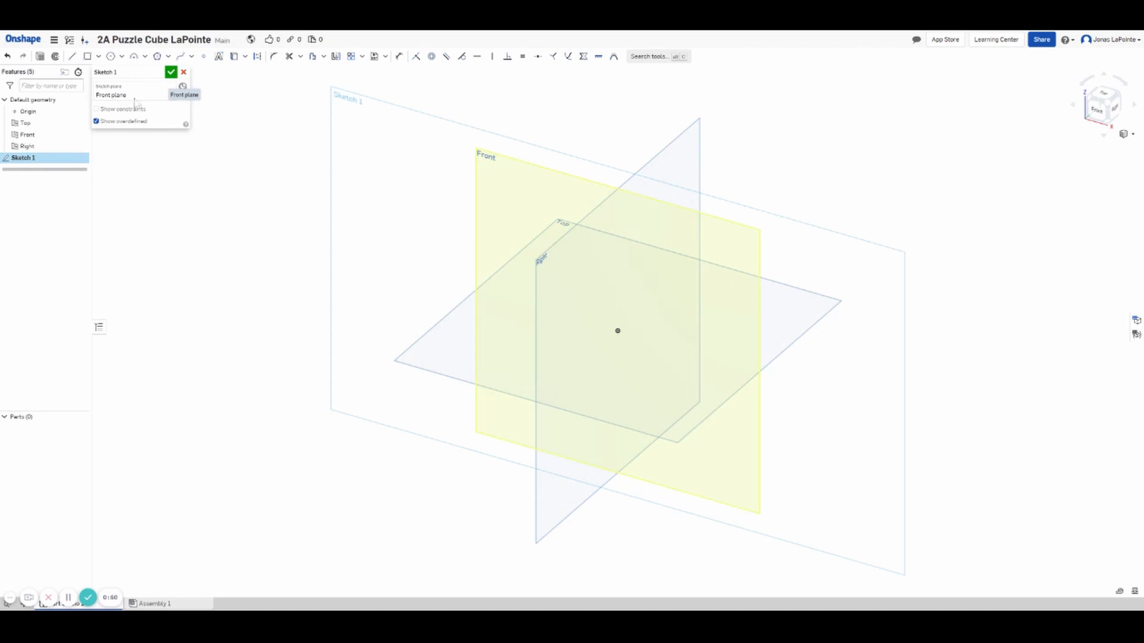
pyautogui.click(1098, 112)
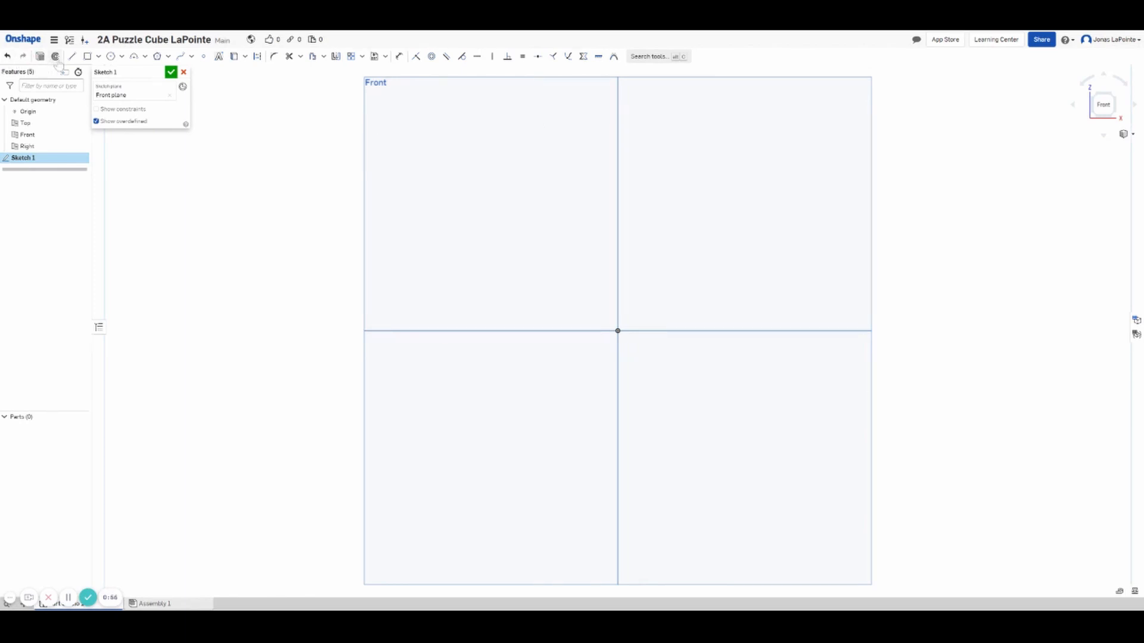
pyautogui.click(87, 56)
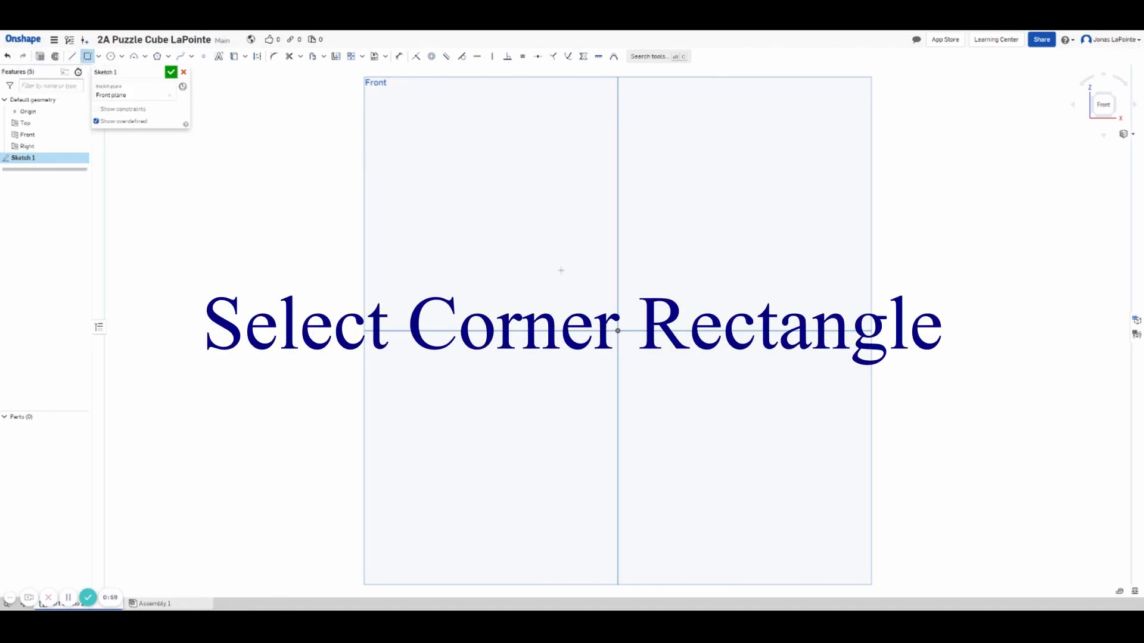
pyautogui.click(618, 330)
pyautogui.click(721, 234)
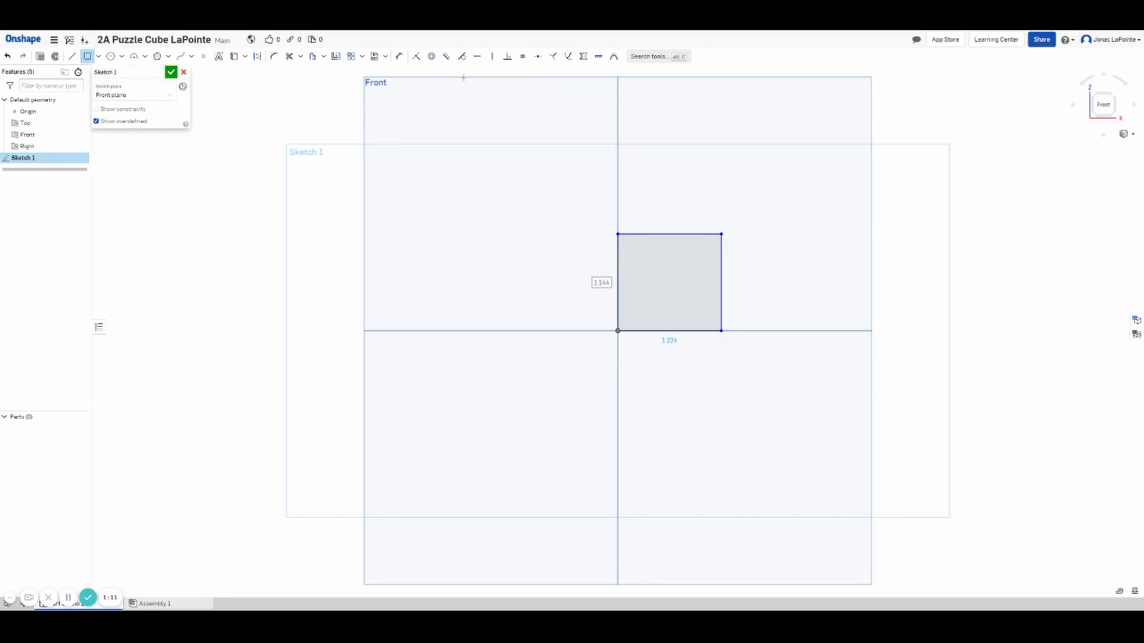
# - Dimension the rectangle's width to .75 in and its height to 3/4 in, and finish the sketch
pyautogui.click(399, 57)
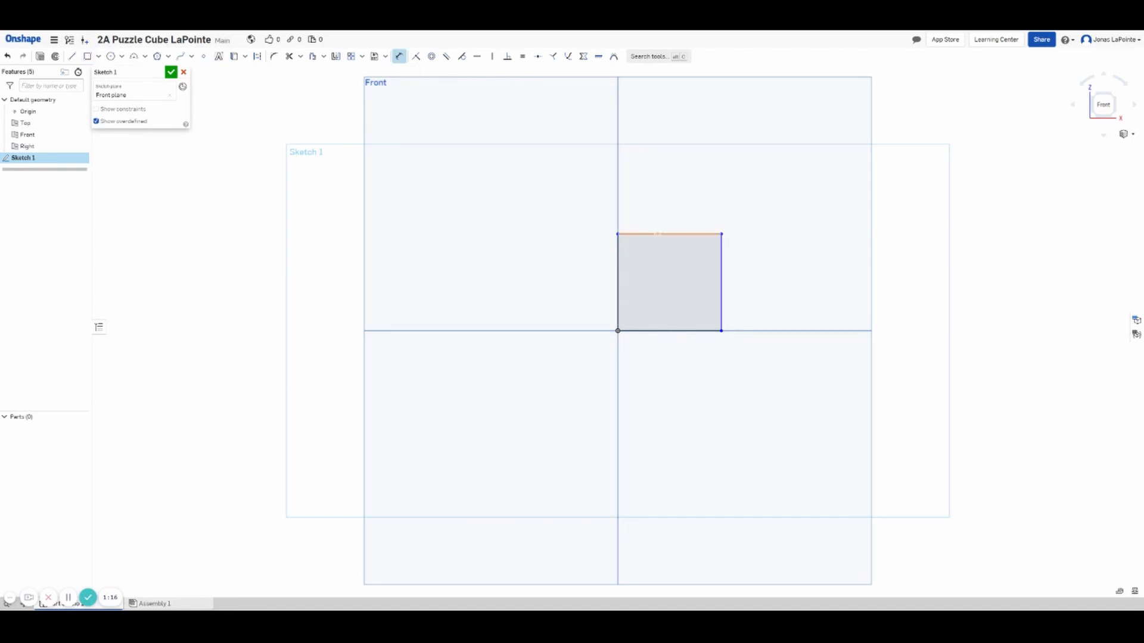
pyautogui.click(658, 234)
pyautogui.click(655, 190)
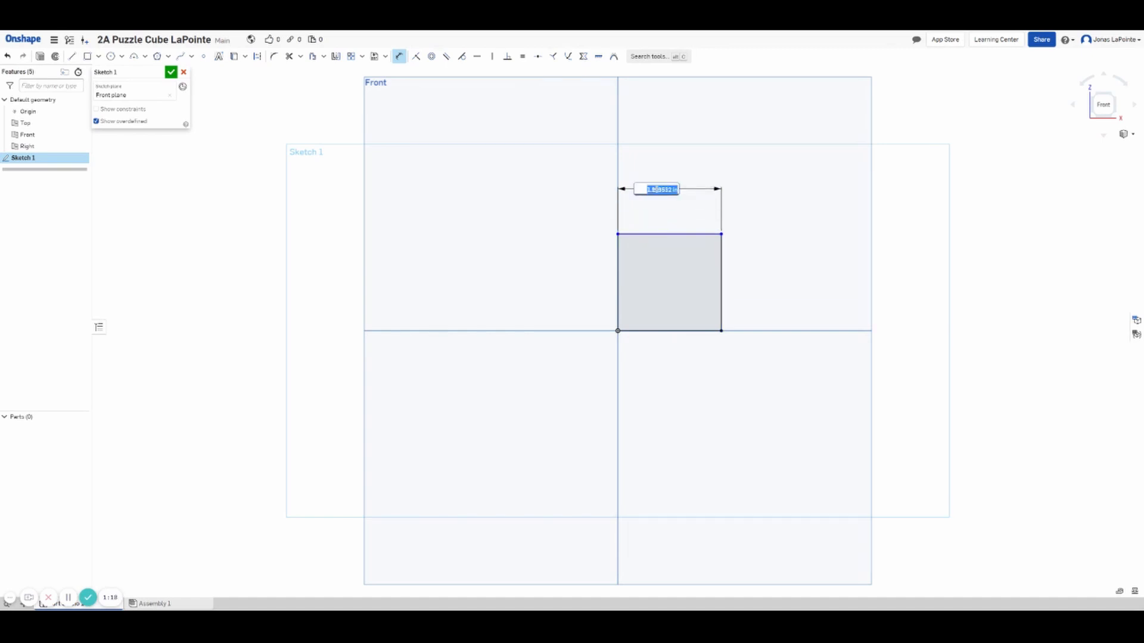
pyautogui.write('.75')
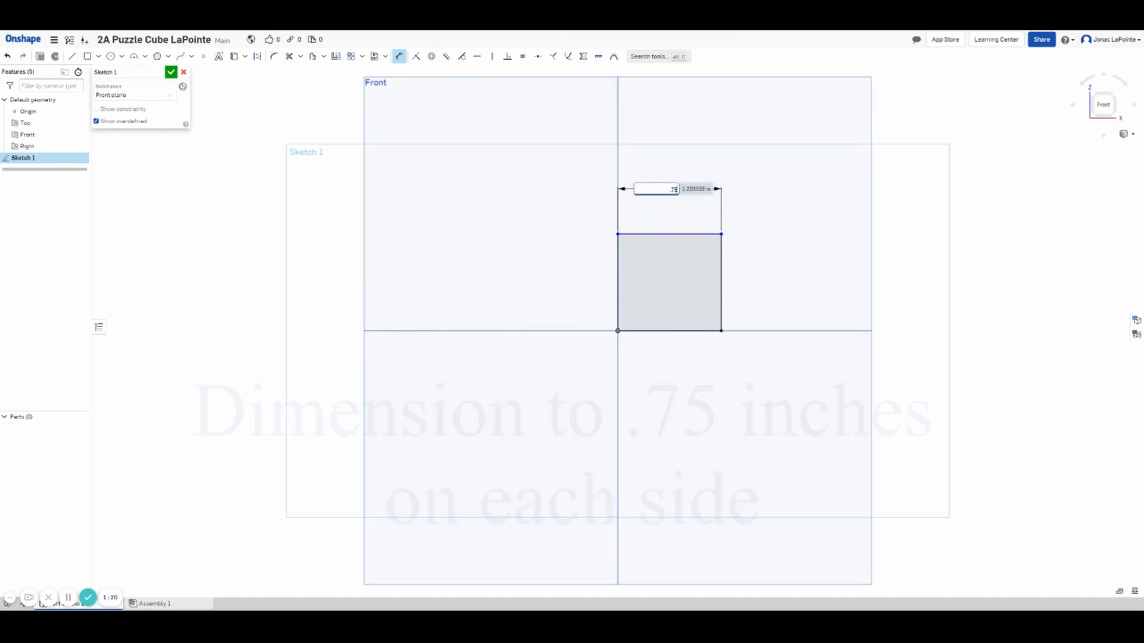
pyautogui.press('Return')
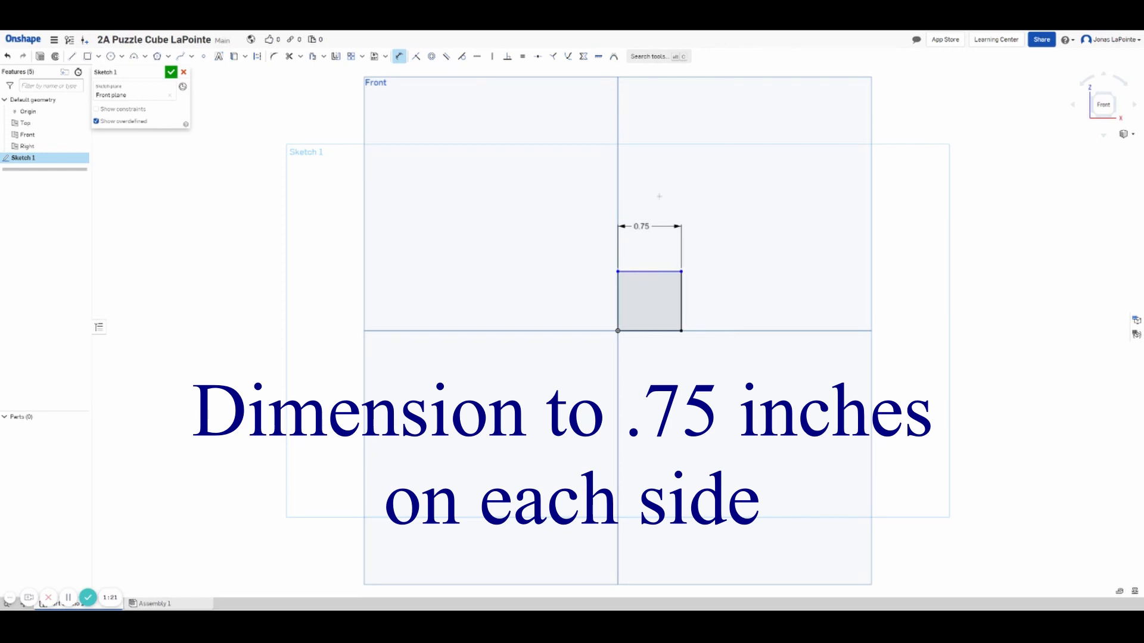
pyautogui.click(681, 285)
pyautogui.click(721, 283)
pyautogui.write('3/4')
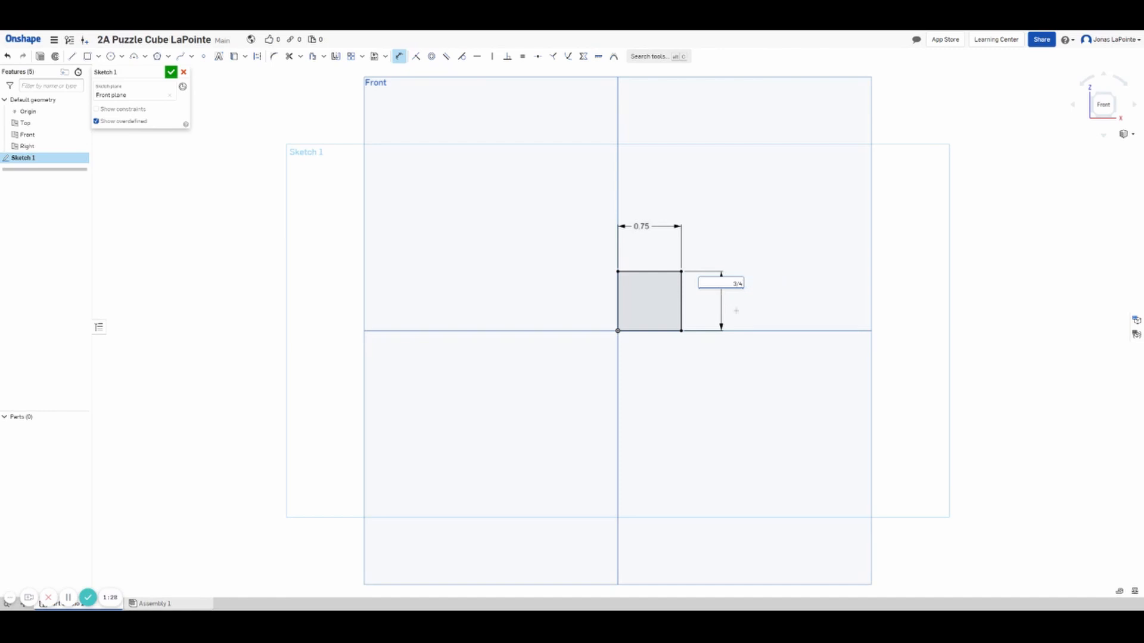
pyautogui.press('Return')
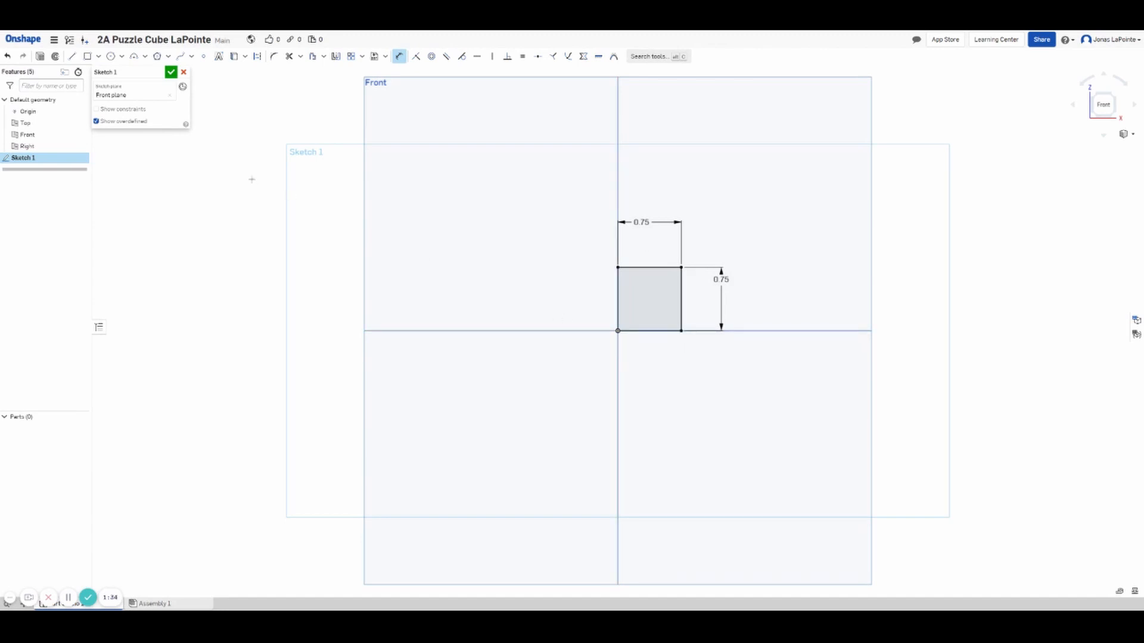
pyautogui.click(171, 73)
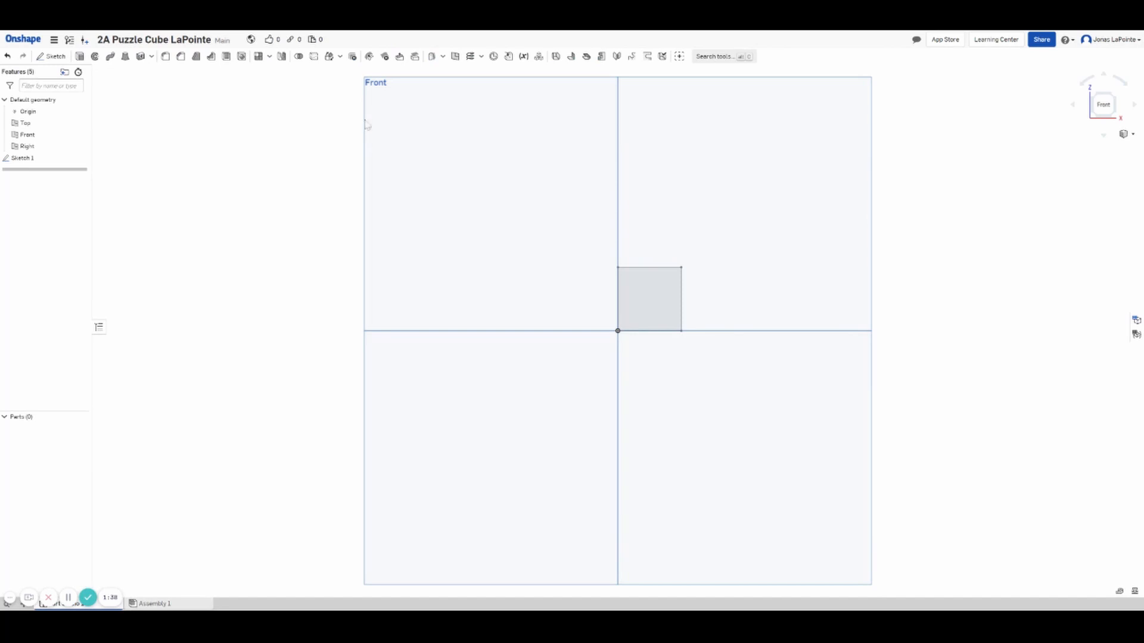
# - Extrude the square sketch region as a new solid with a blind depth of .75 in
pyautogui.click(1125, 135)
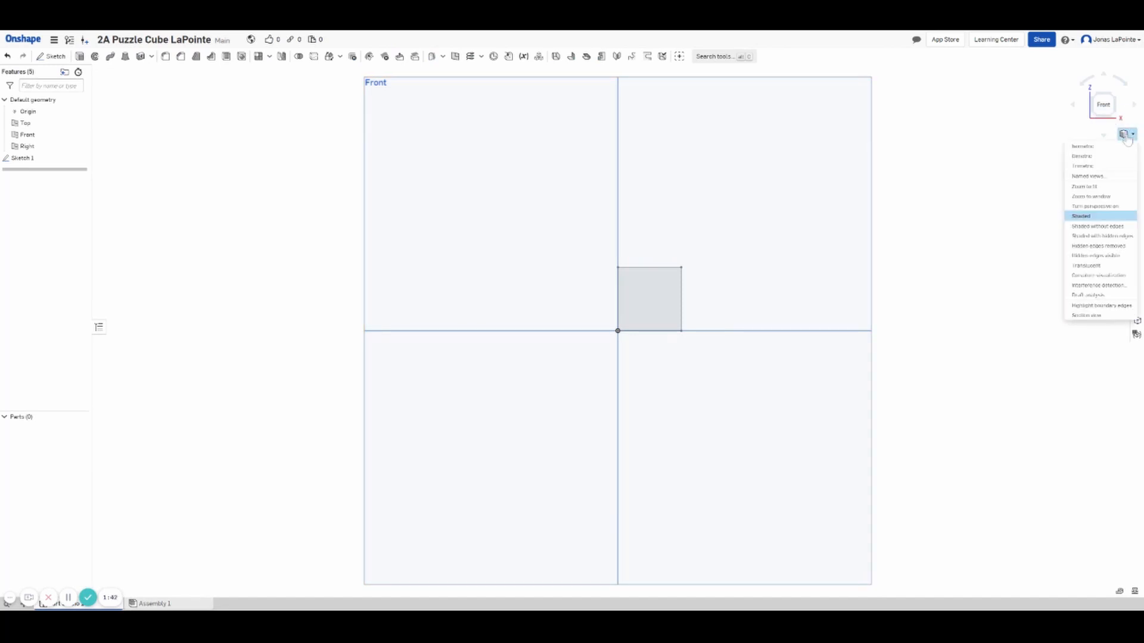
pyautogui.click(1101, 149)
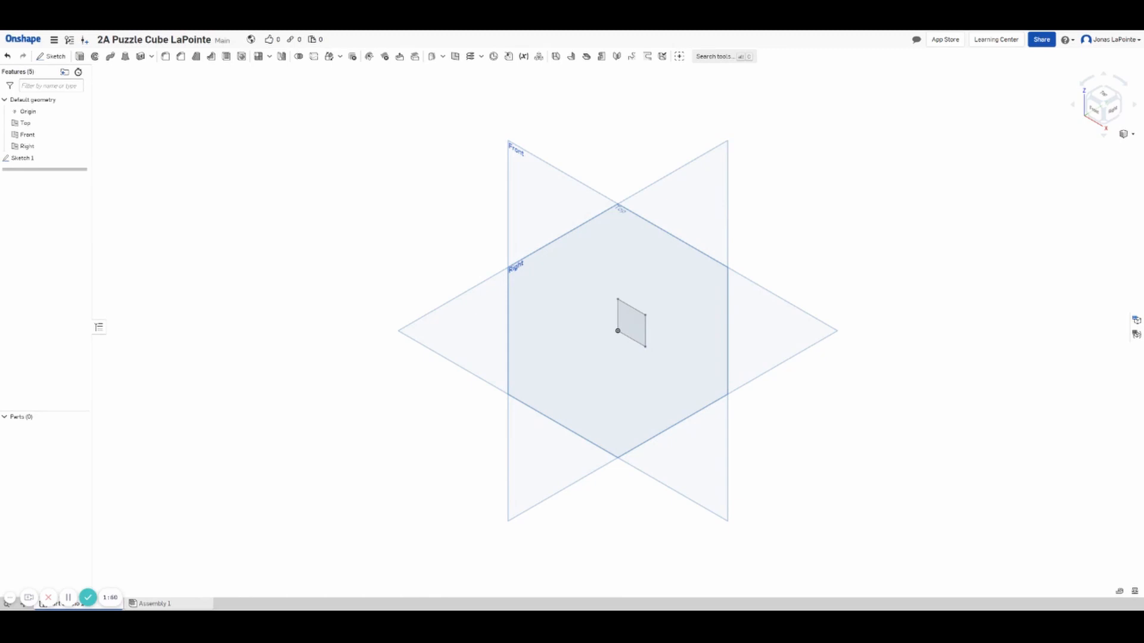
pyautogui.click(80, 57)
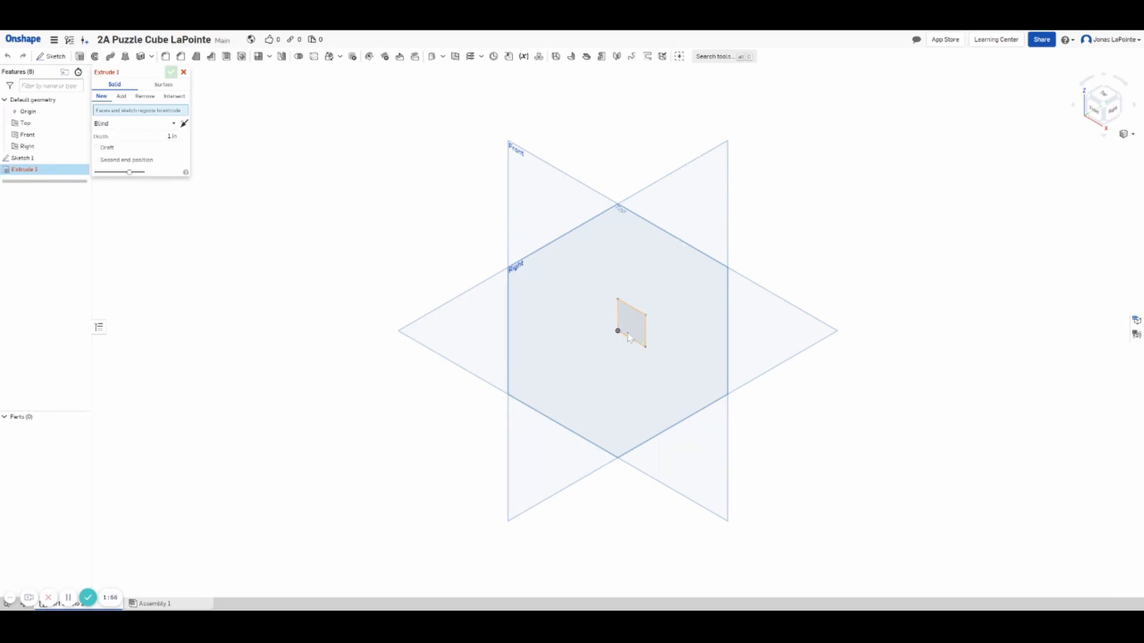
pyautogui.click(633, 330)
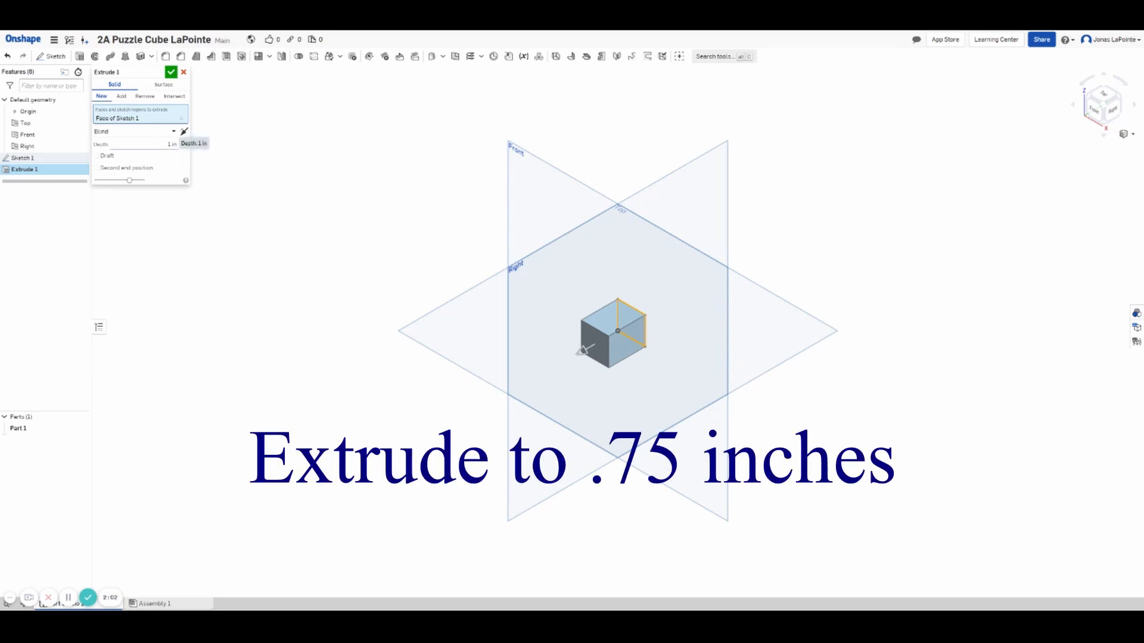
pyautogui.click(173, 144)
pyautogui.press('BackSpace')
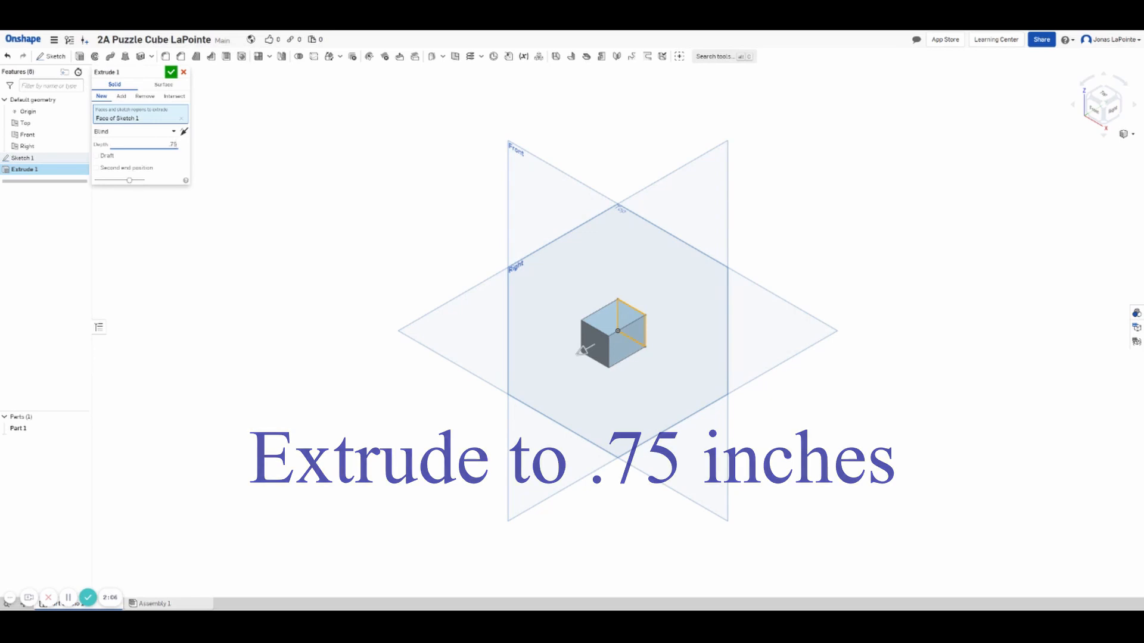
pyautogui.press('Return')
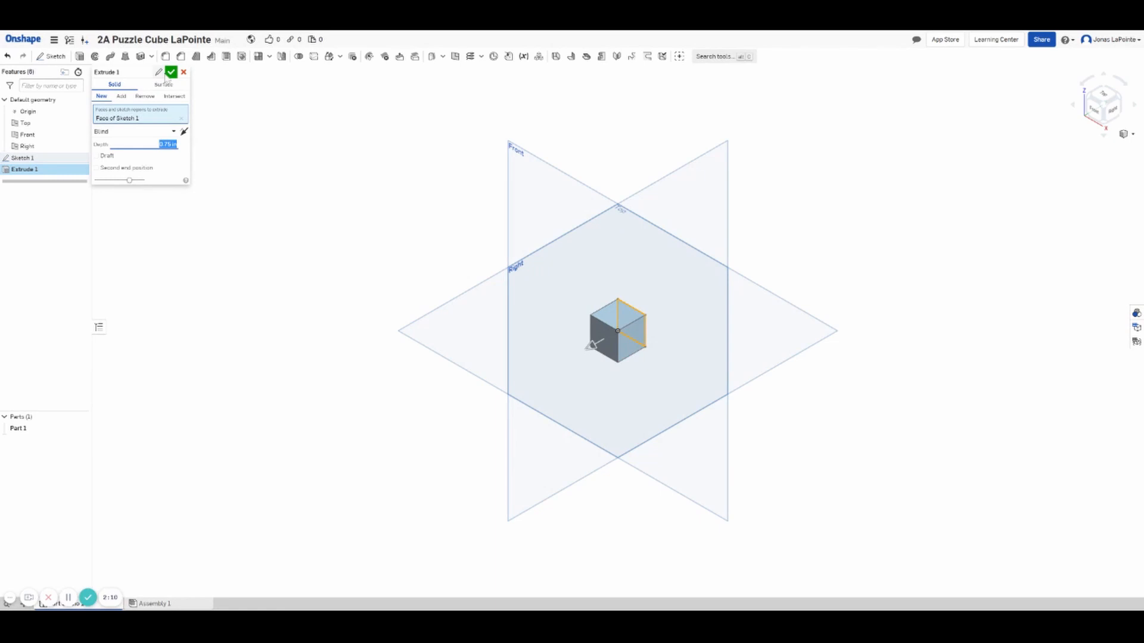
pyautogui.click(171, 72)
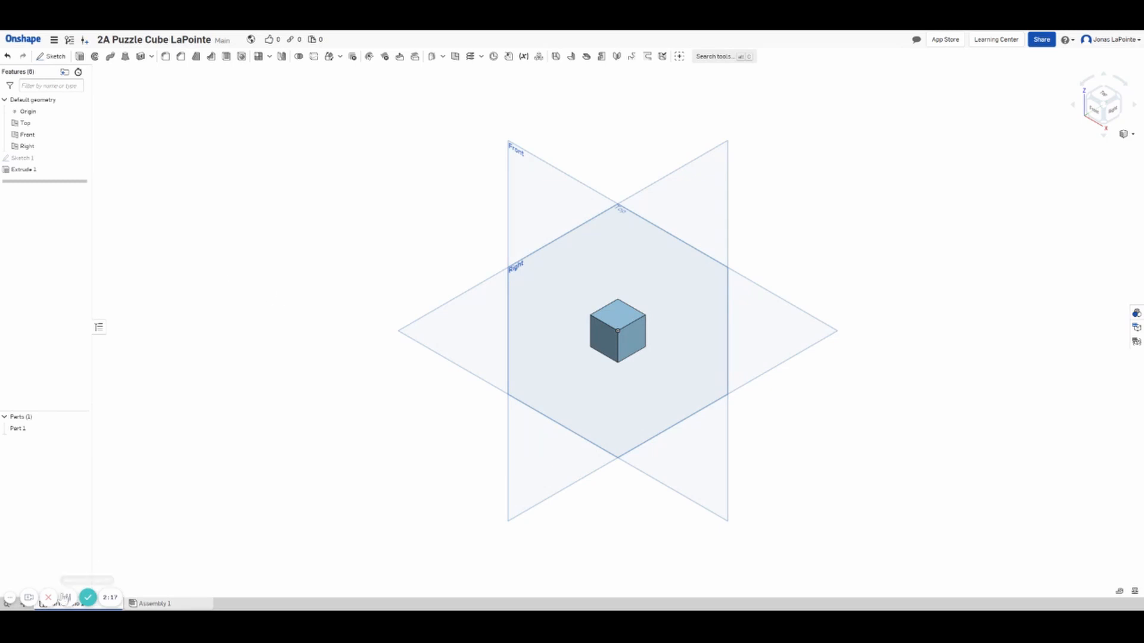
pyautogui.click(10, 599)
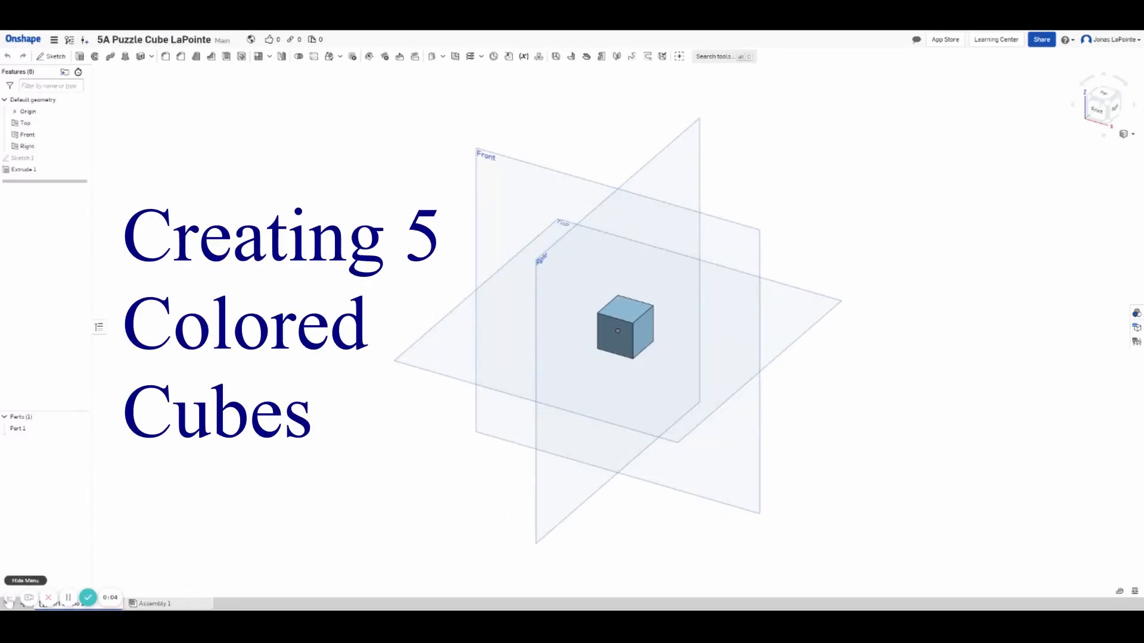
pyautogui.click(8, 600)
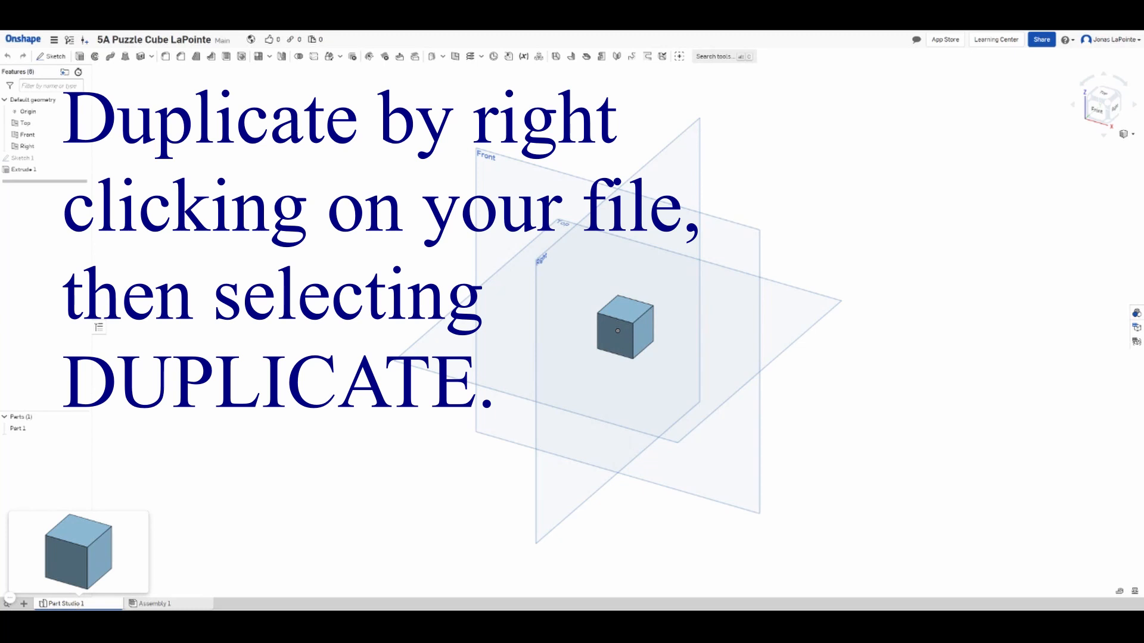
# - Duplicate Part Studio 1 four times to make a total of five cube part studios
pyautogui.rightClick(77, 603)
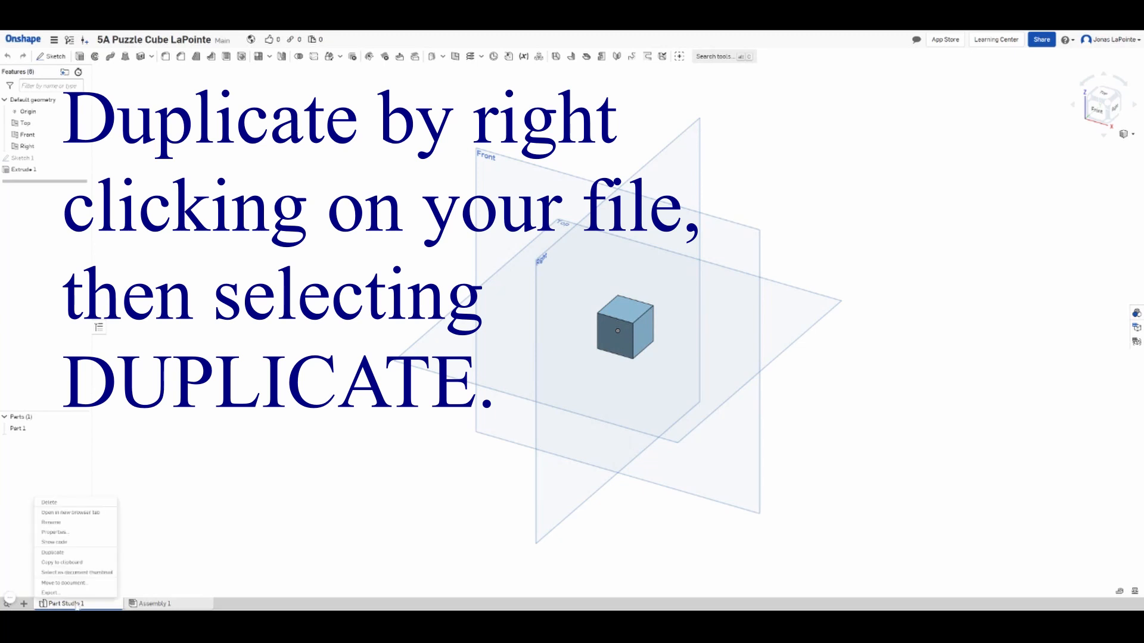
pyautogui.click(72, 554)
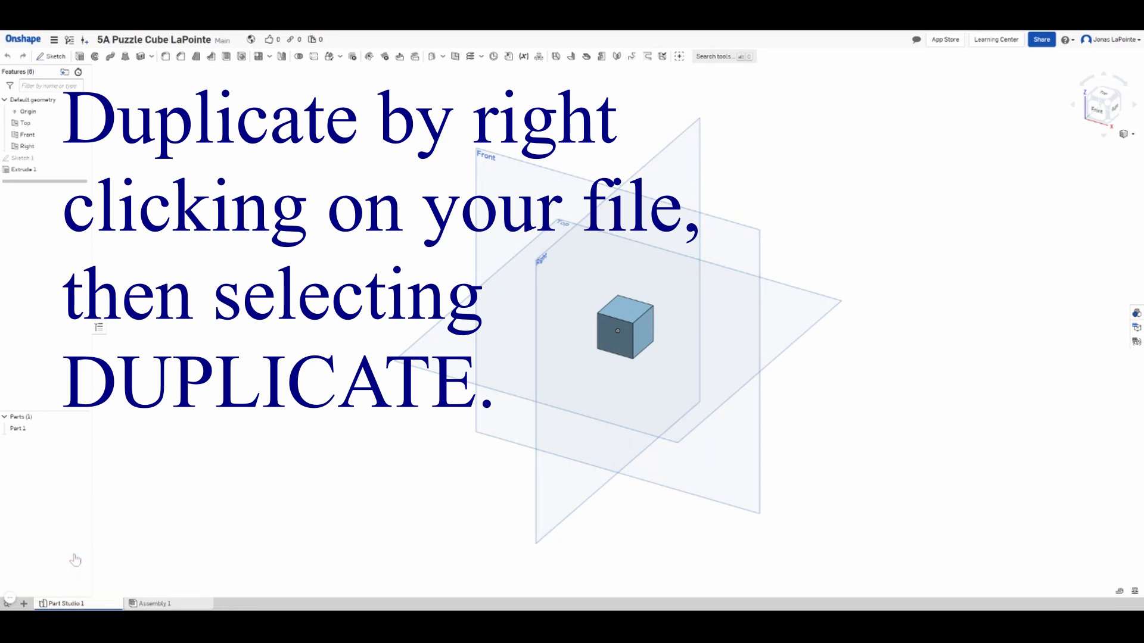
pyautogui.rightClick(70, 603)
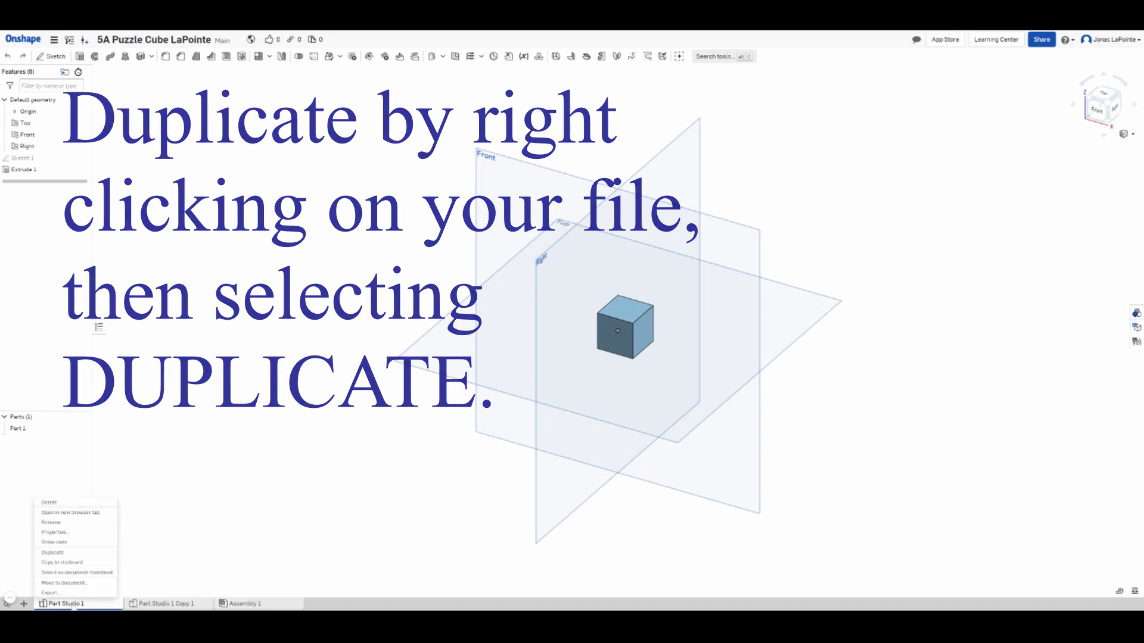
pyautogui.click(65, 553)
pyautogui.rightClick(69, 604)
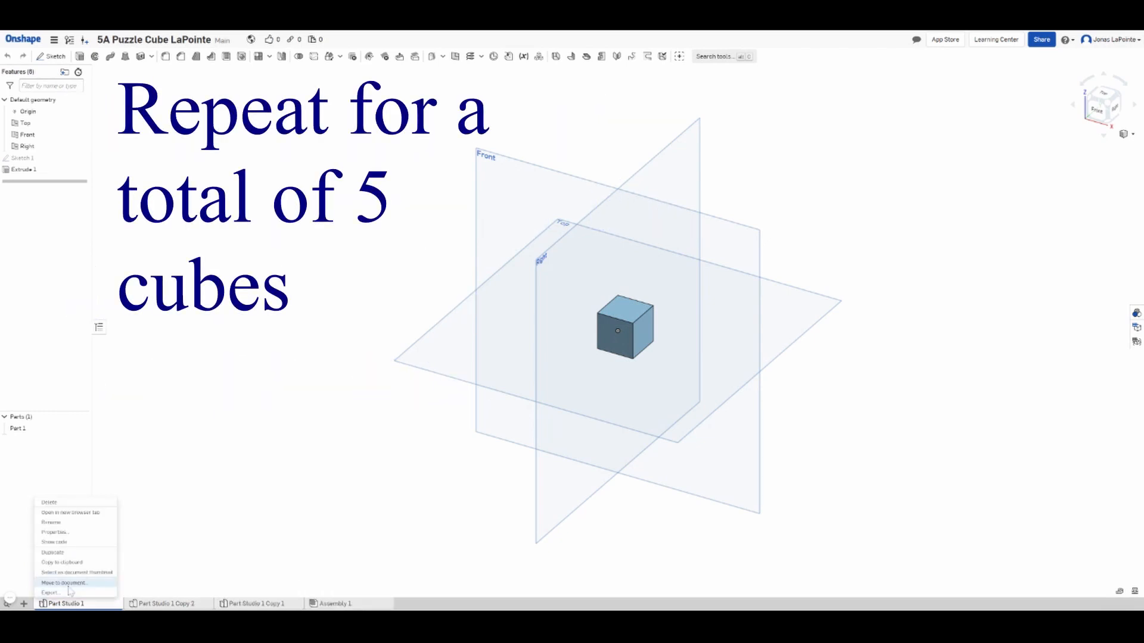
pyautogui.click(63, 554)
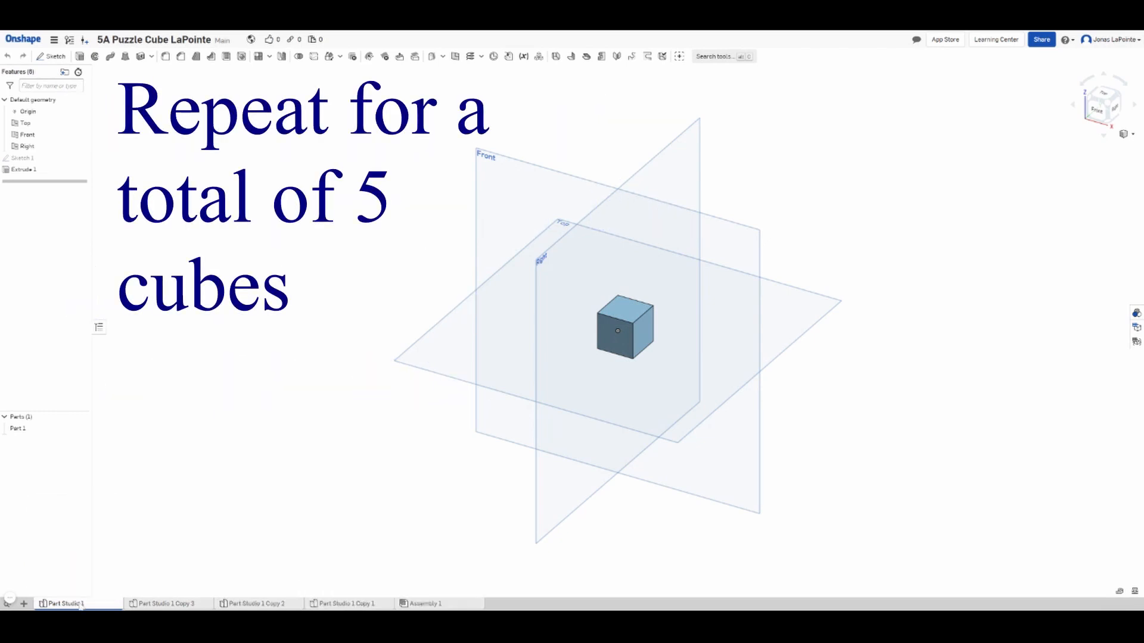
pyautogui.rightClick(80, 603)
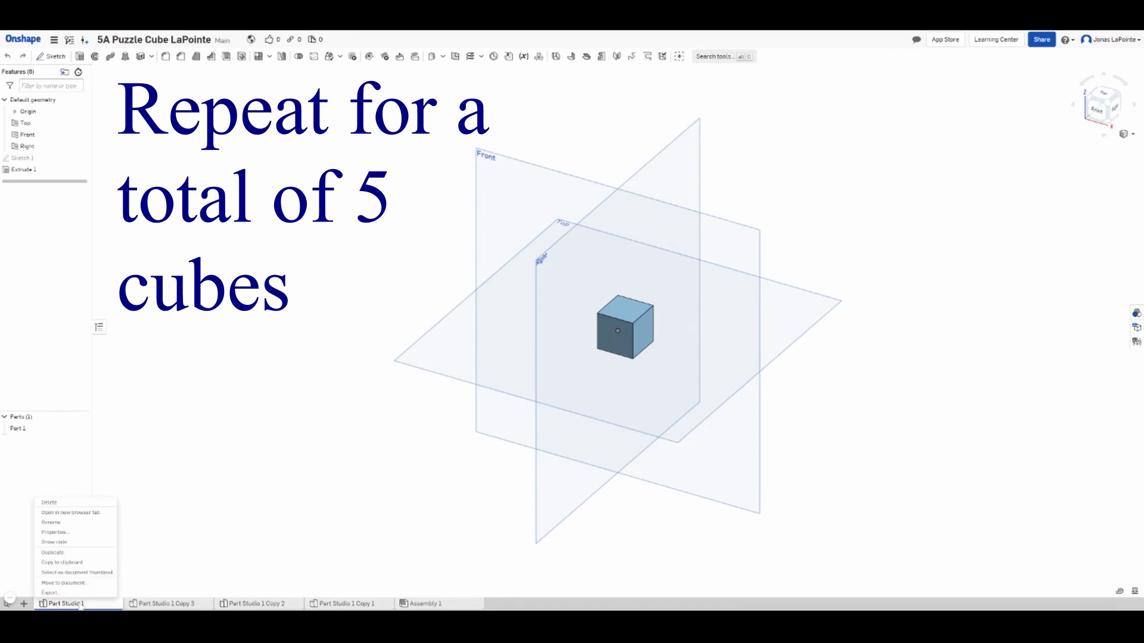
pyautogui.click(74, 553)
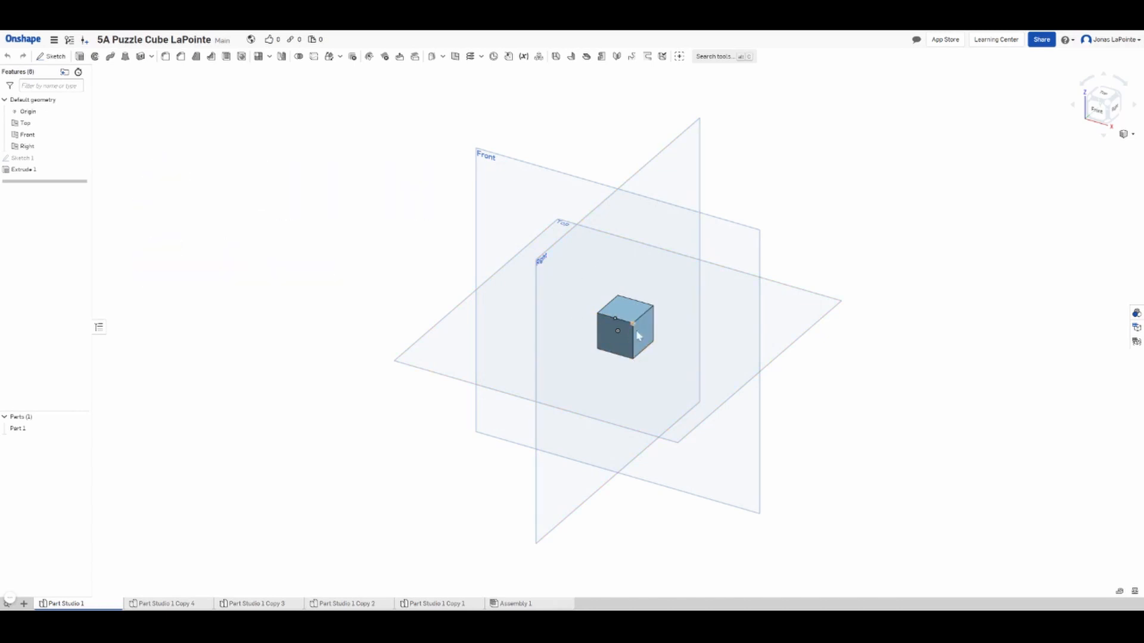
# - Change the appearance of the cube in Part Studio 1 to red (FF0000)
pyautogui.moveTo(572, 262); pyautogui.dragTo(674, 389)
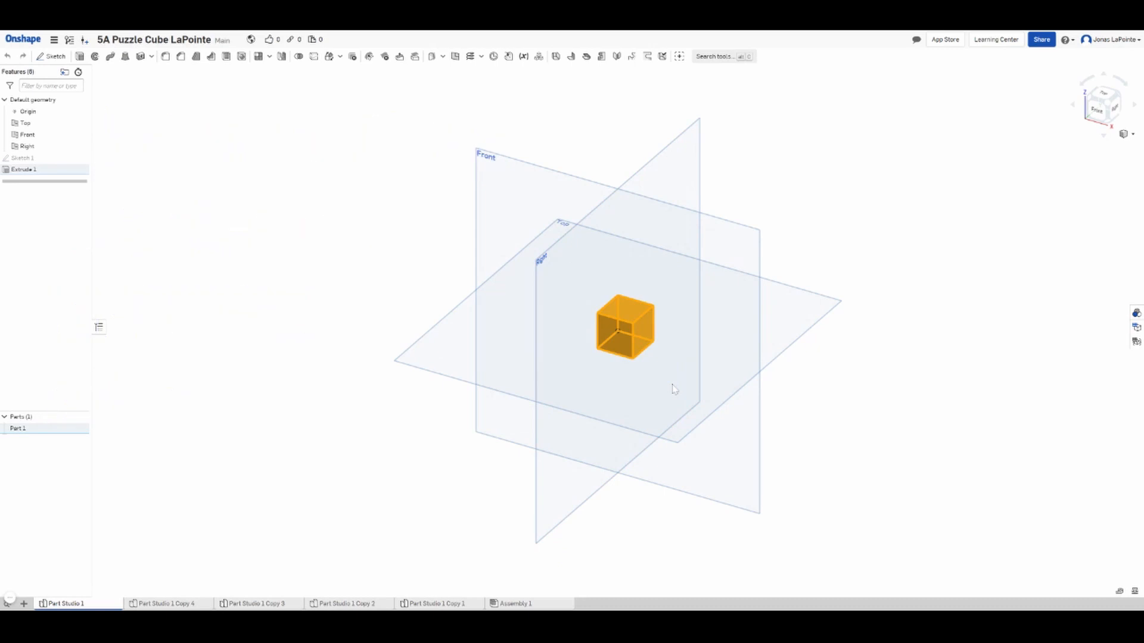
pyautogui.rightClick(622, 348)
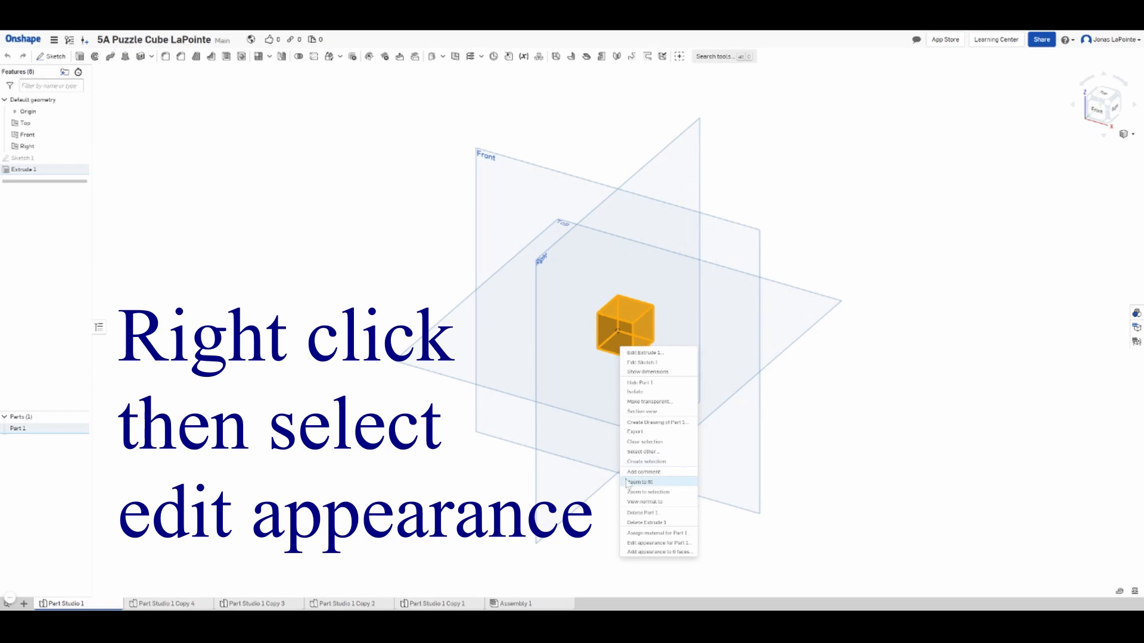
pyautogui.click(650, 544)
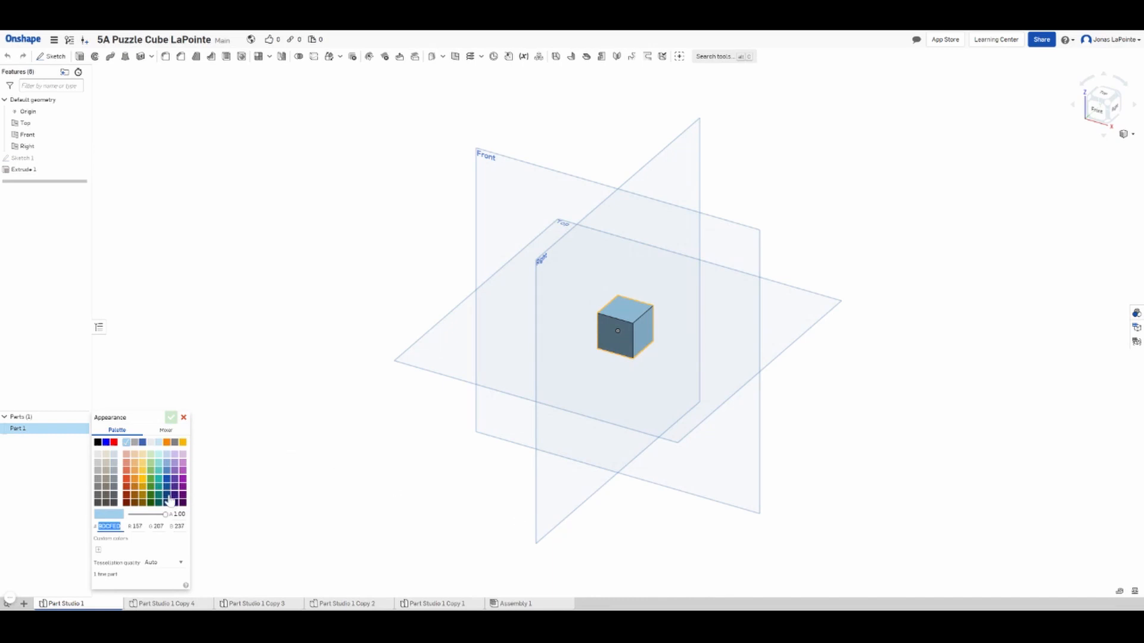
pyautogui.click(114, 442)
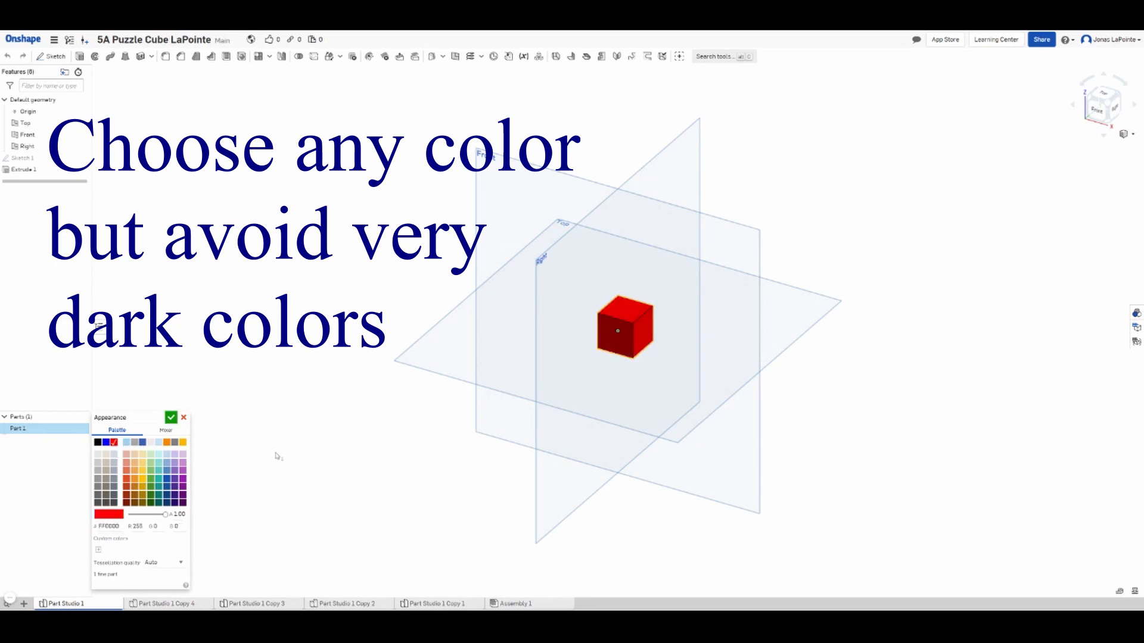
pyautogui.click(171, 419)
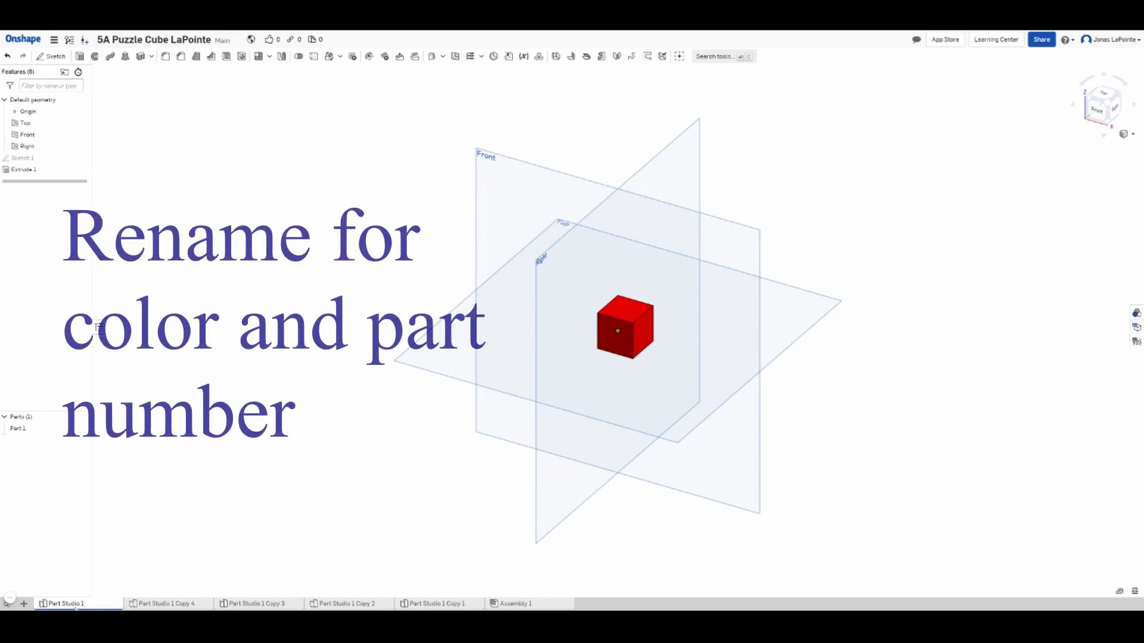
# - Rename Part Studio 1 as "red"
pyautogui.rightClick(75, 604)
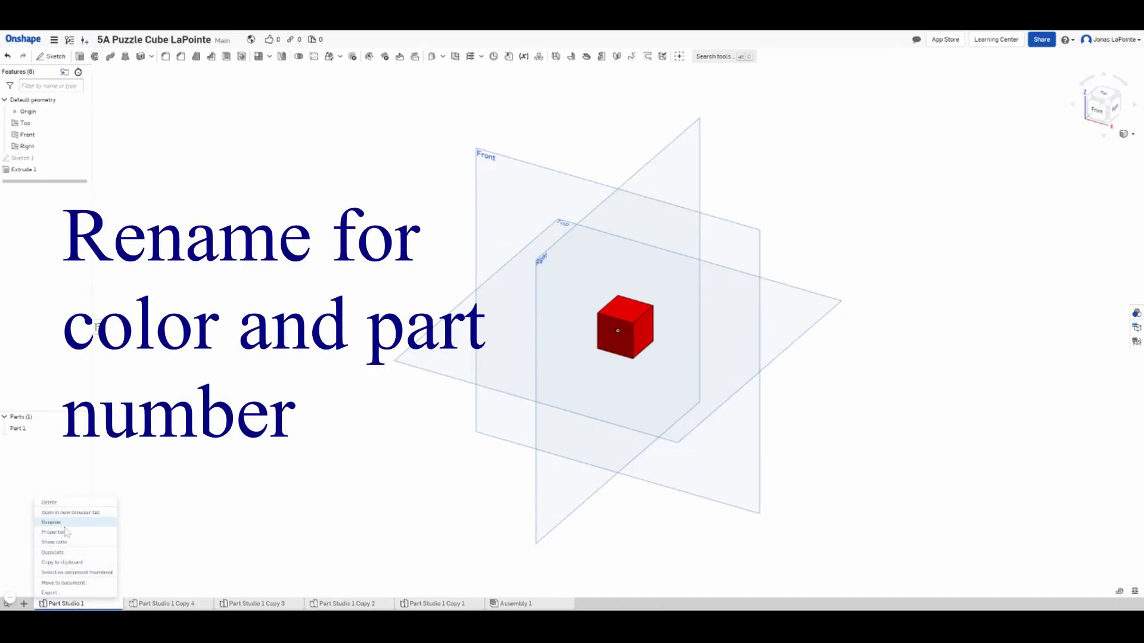
pyautogui.click(63, 527)
pyautogui.write('red')
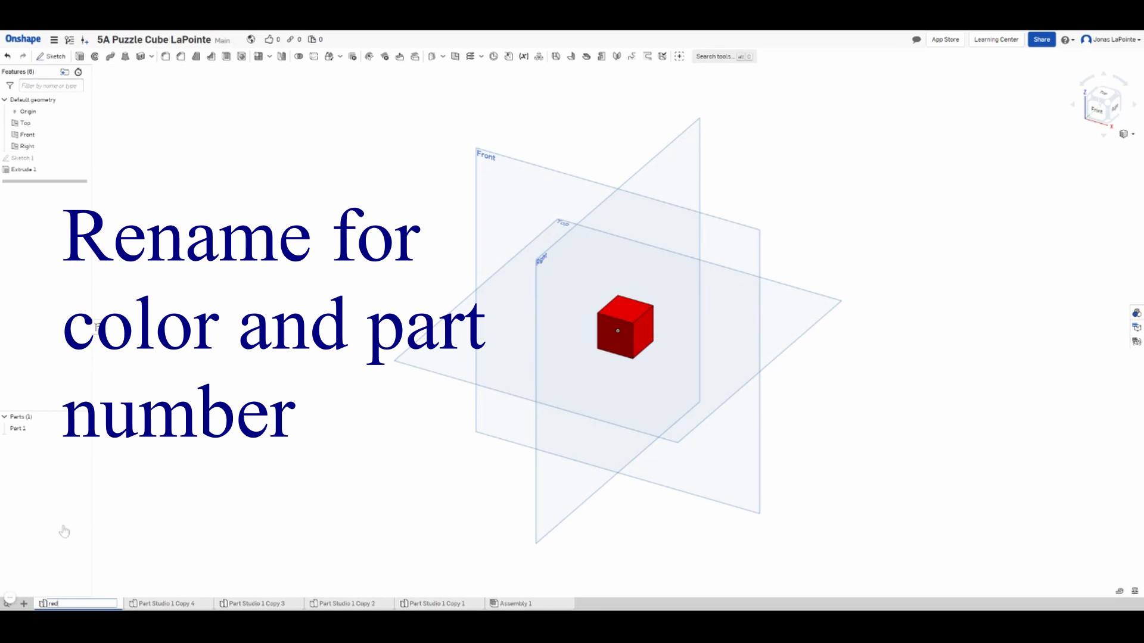
pyautogui.press('Return')
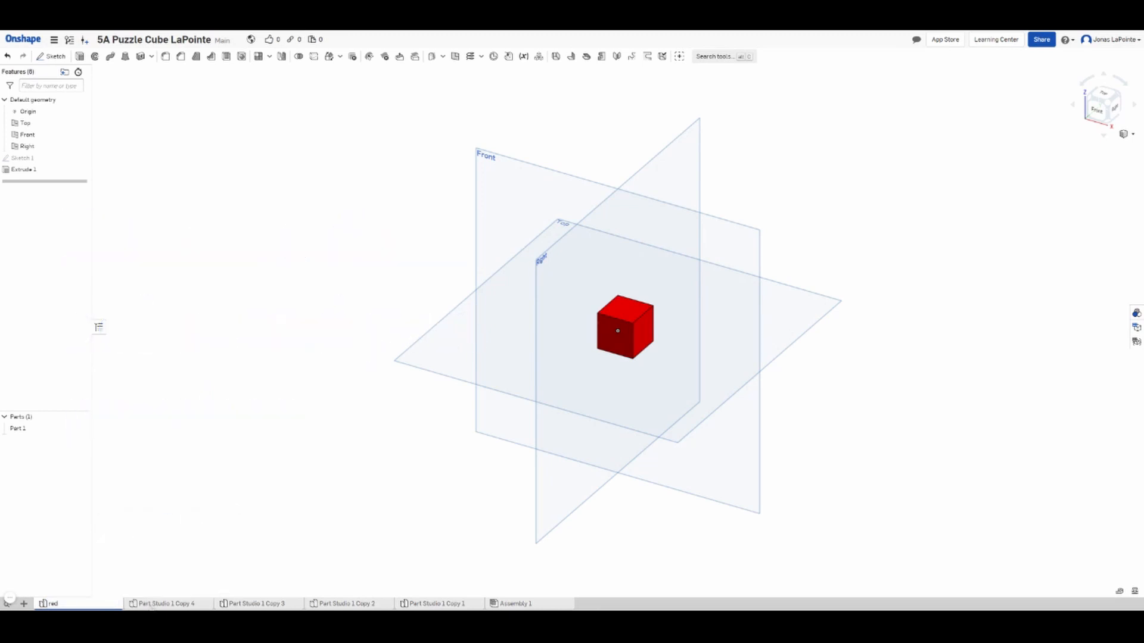
# - Change the appearance of the cube in Part Studio 1 Copy 4 to dark green (488C29)
pyautogui.click(152, 605)
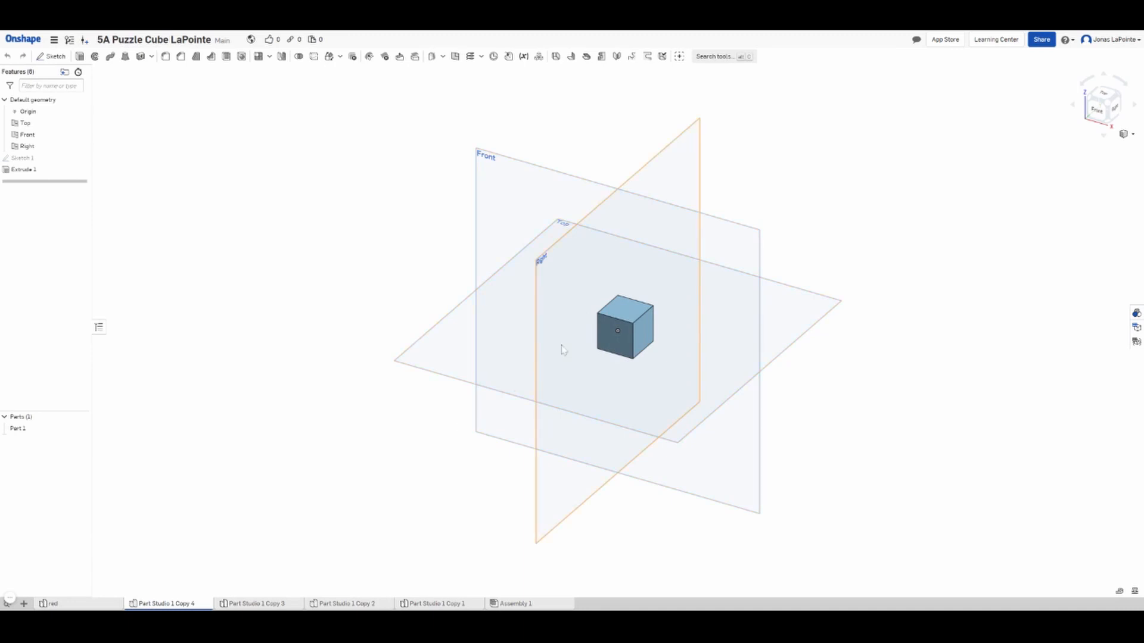
pyautogui.moveTo(580, 274); pyautogui.dragTo(667, 371)
pyautogui.rightClick(648, 345)
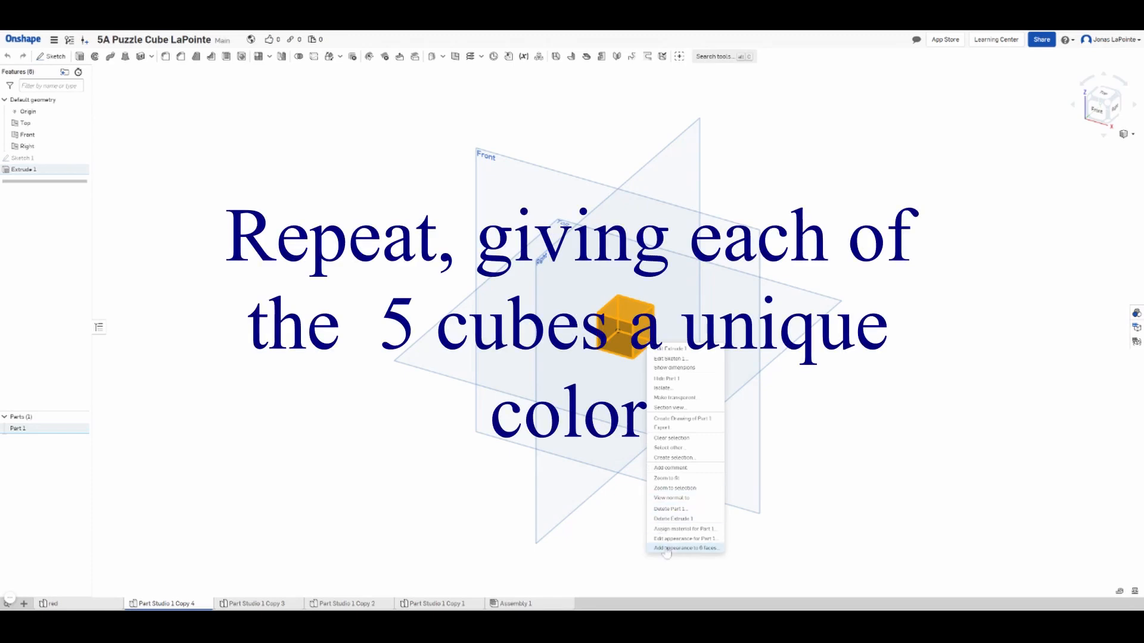
pyautogui.click(684, 538)
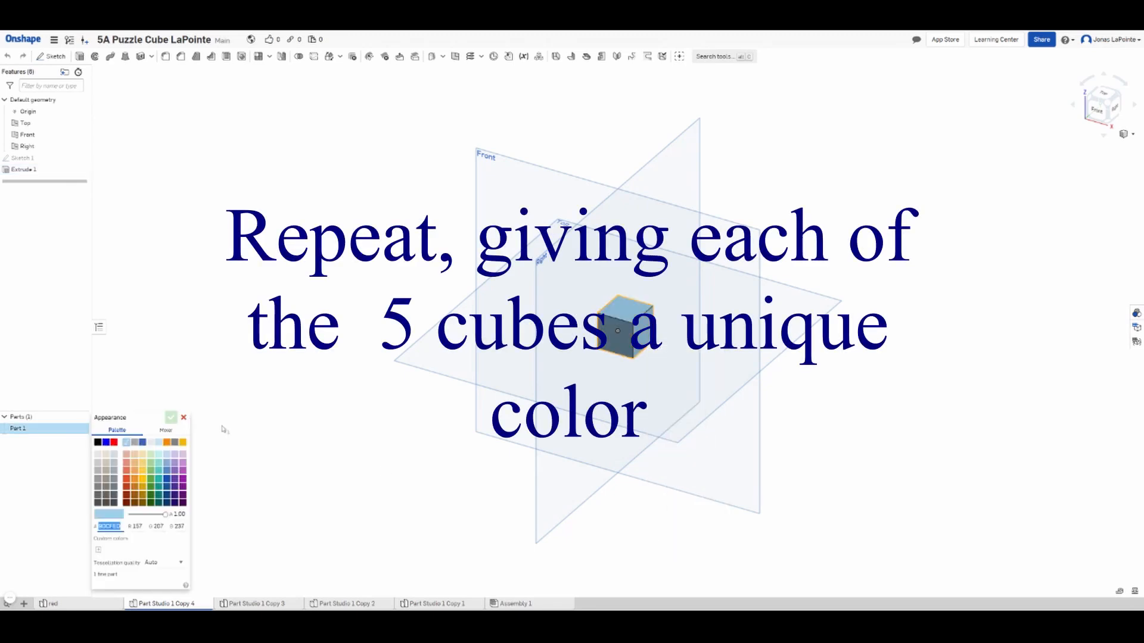
pyautogui.click(151, 492)
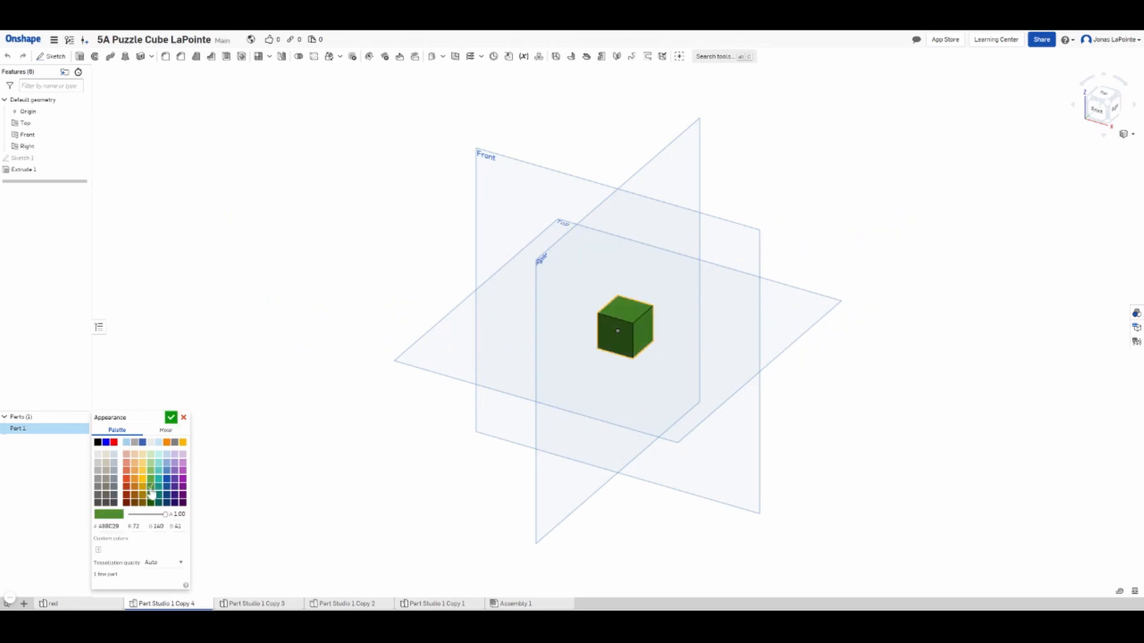
pyautogui.click(171, 417)
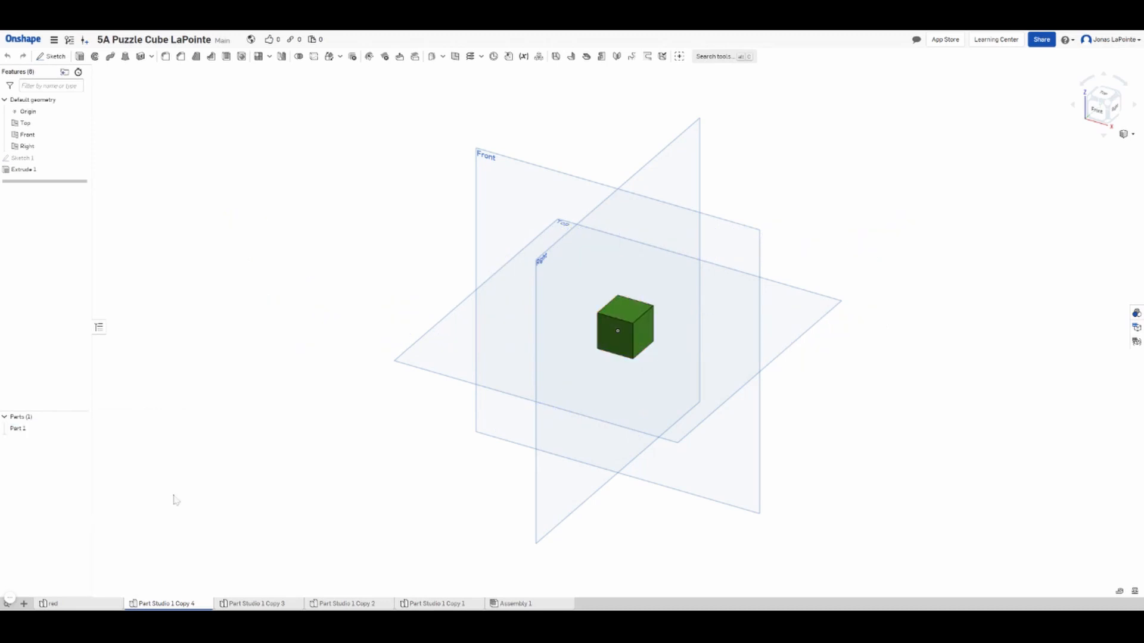
# - Rename Part Studio 1 Copy 4 as "green"
pyautogui.rightClick(173, 603)
pyautogui.click(149, 525)
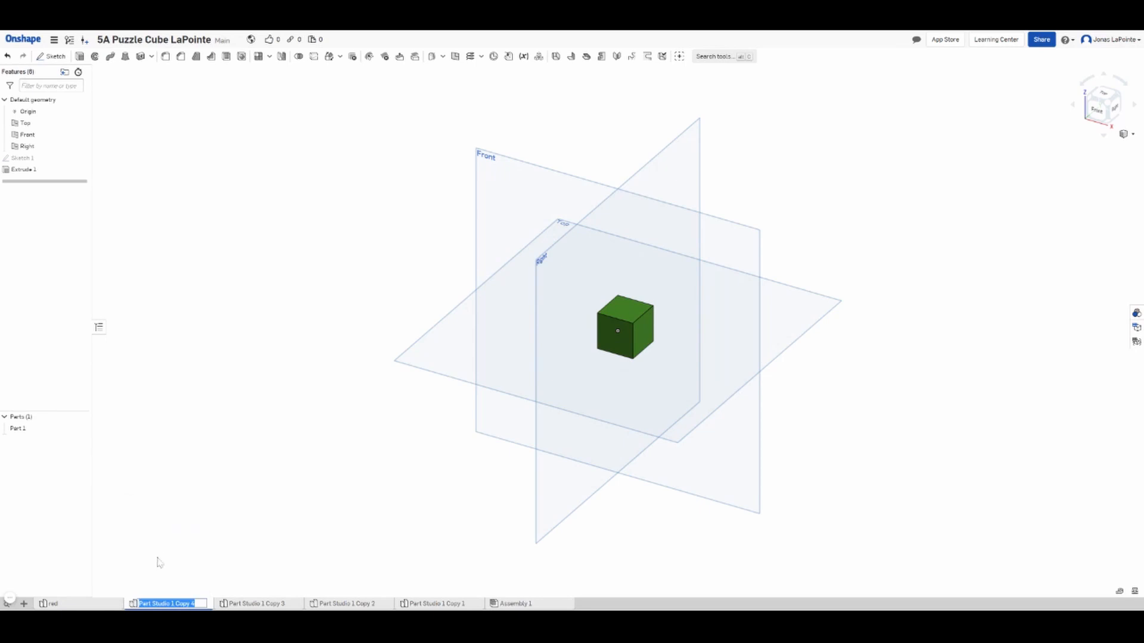
pyautogui.write('green')
pyautogui.press('Return')
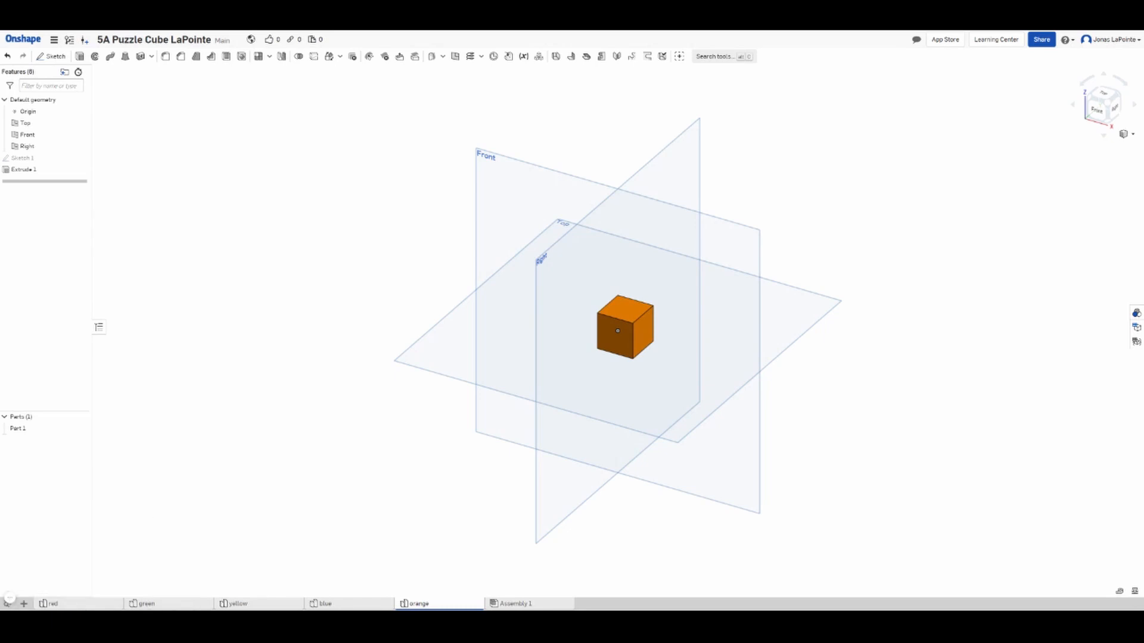
# - Insert one instance of the blue cube into Assembly 1 near the origin
pyautogui.moveTo(423, 607)
pyautogui.click(521, 604)
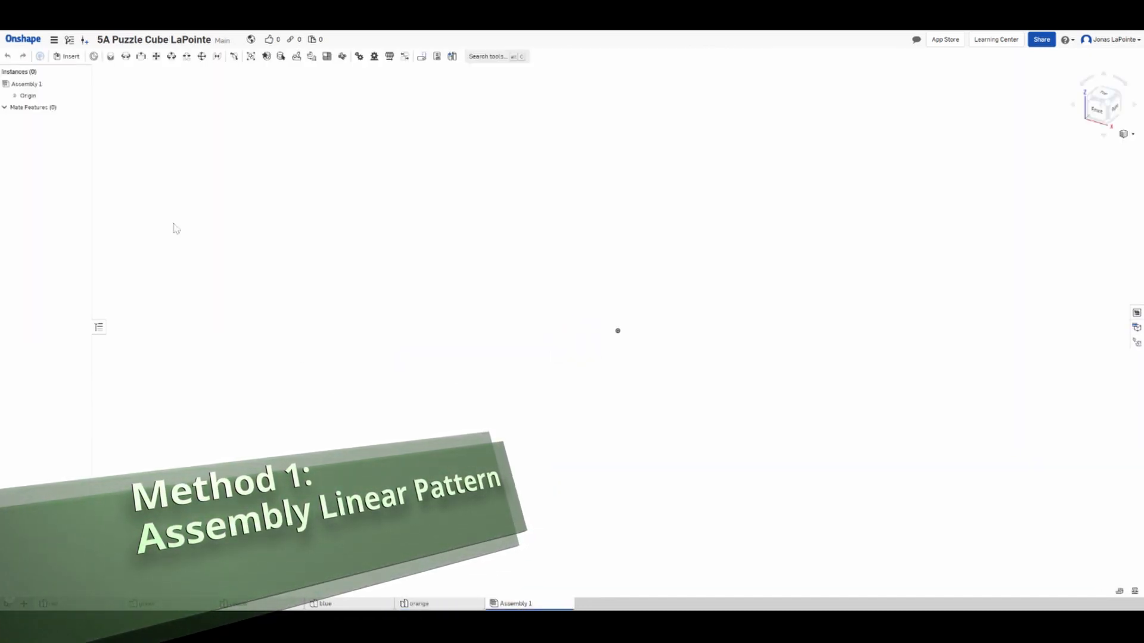
pyautogui.click(74, 62)
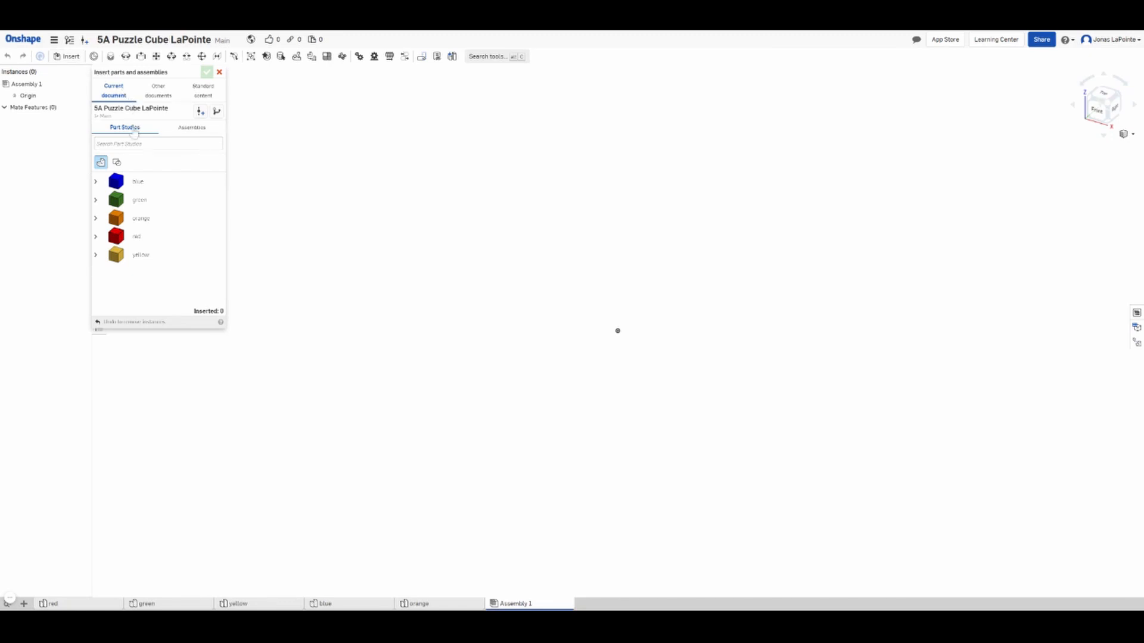
pyautogui.click(142, 188)
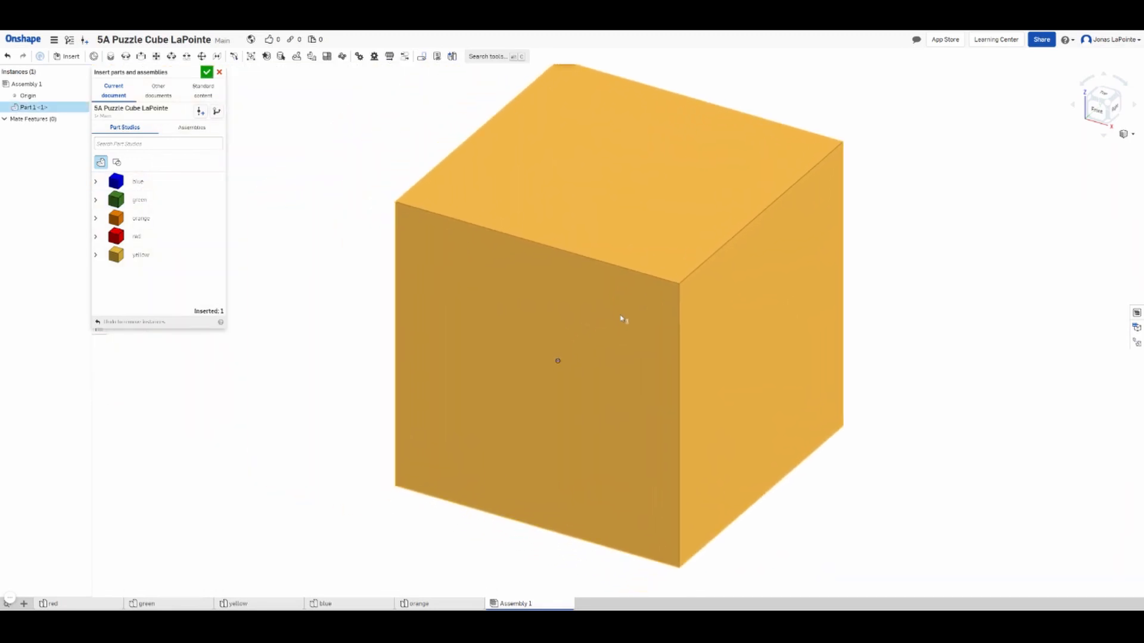
pyautogui.click(623, 319)
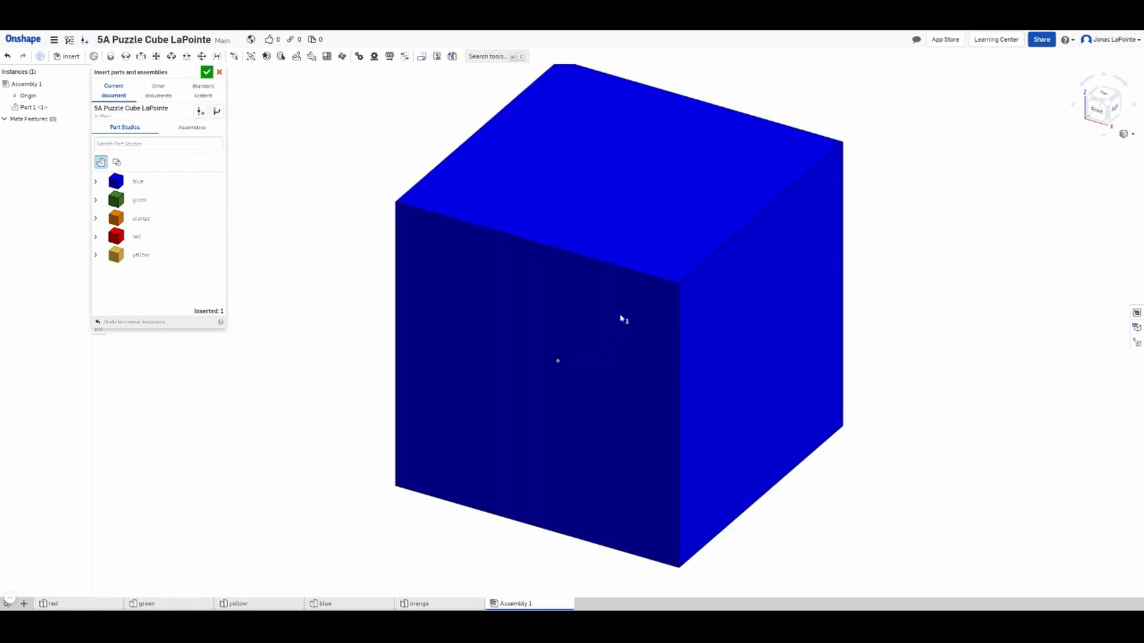
pyautogui.click(207, 72)
pyautogui.scroll(3, 304, 171)
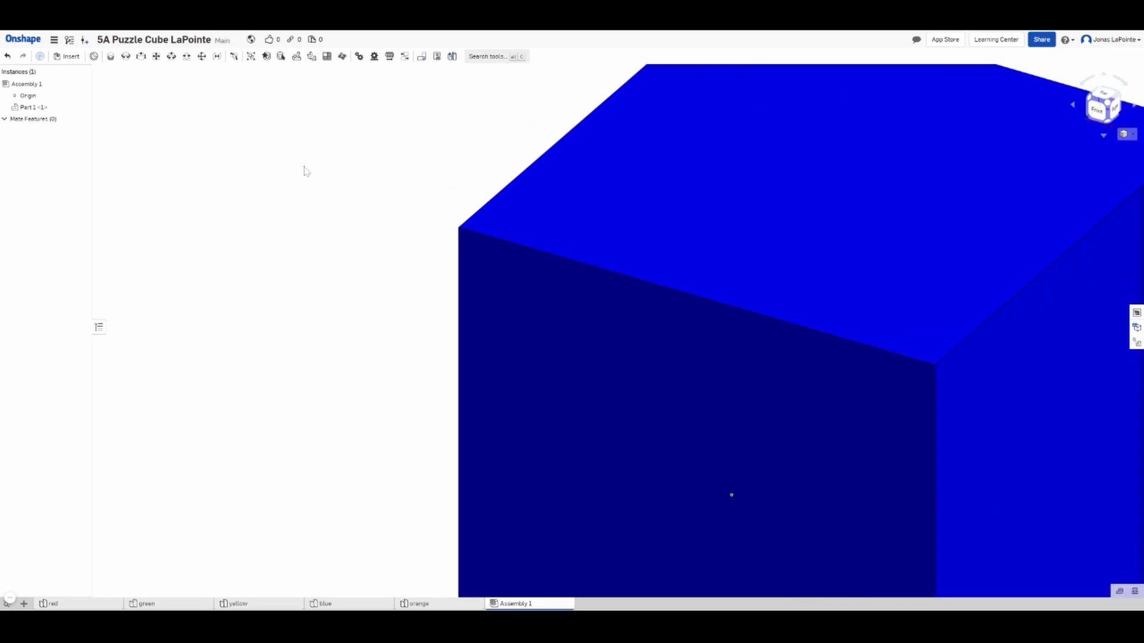
pyautogui.scroll(-5, 382, 205)
pyautogui.scroll(-3, 409, 150)
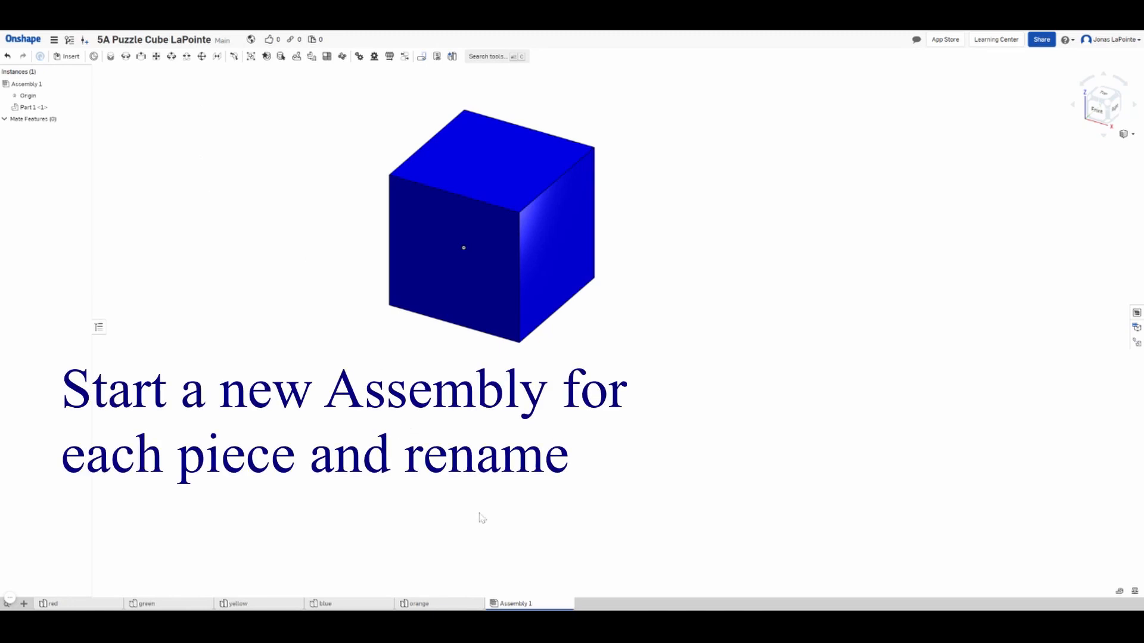
# - Rename Assembly 1 as "Part 1 Blue"
pyautogui.rightClick(525, 607)
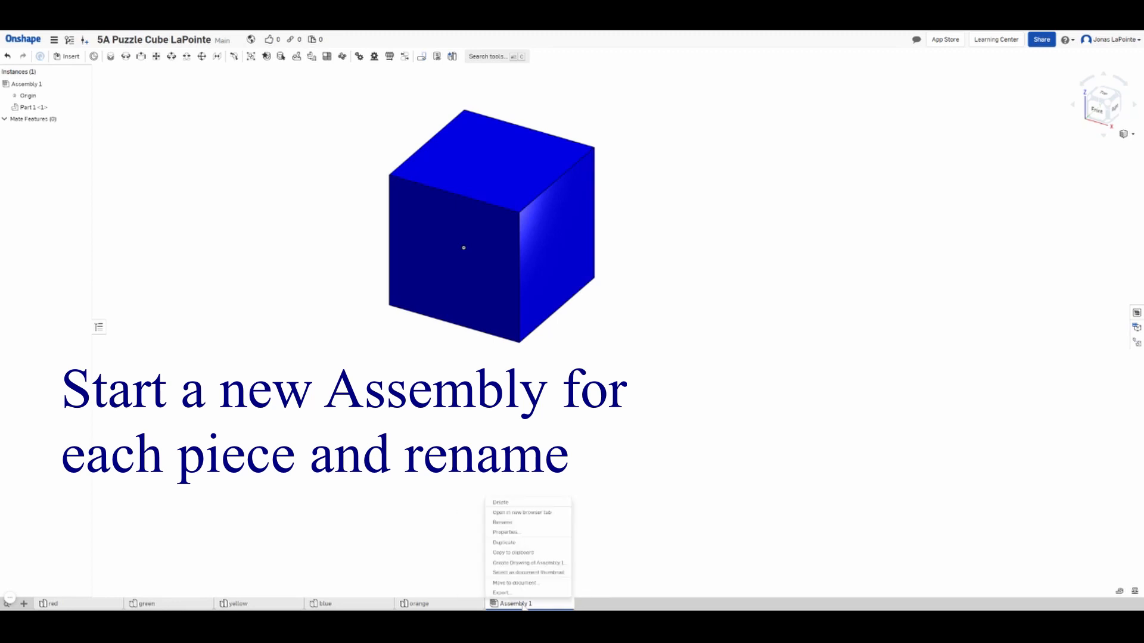
pyautogui.click(519, 524)
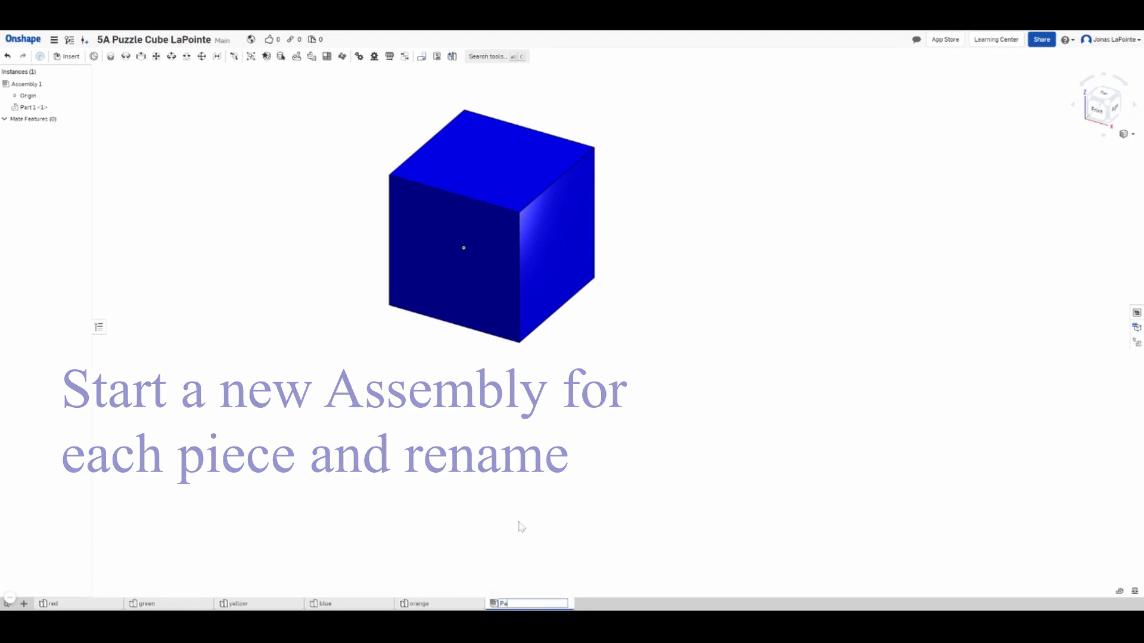
pyautogui.write('Part 1 Blue')
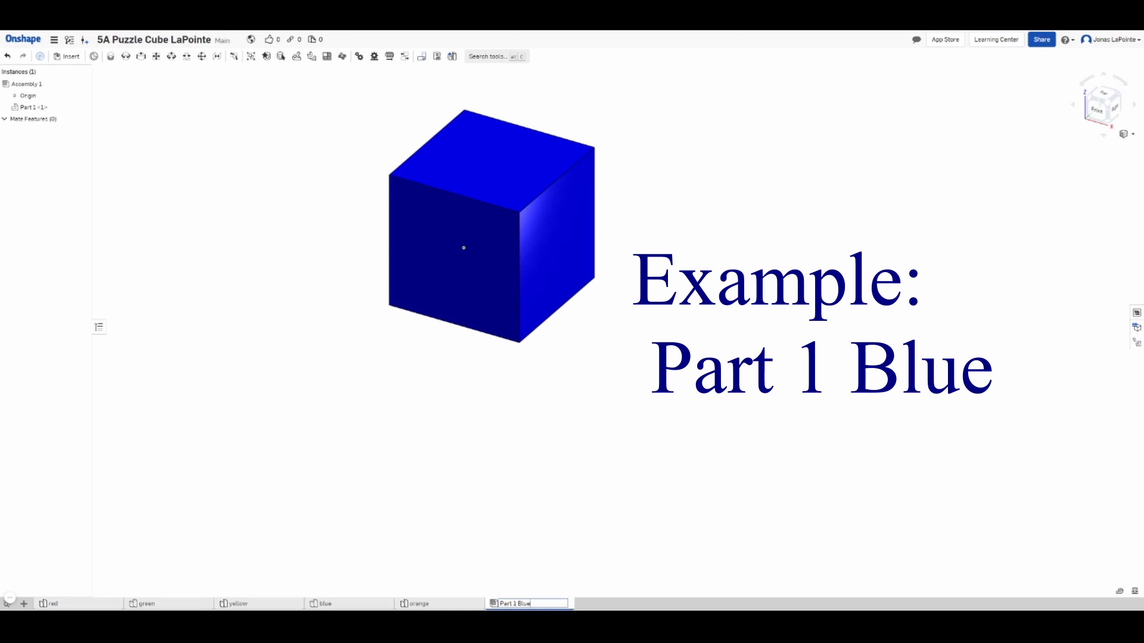
pyautogui.press('Return')
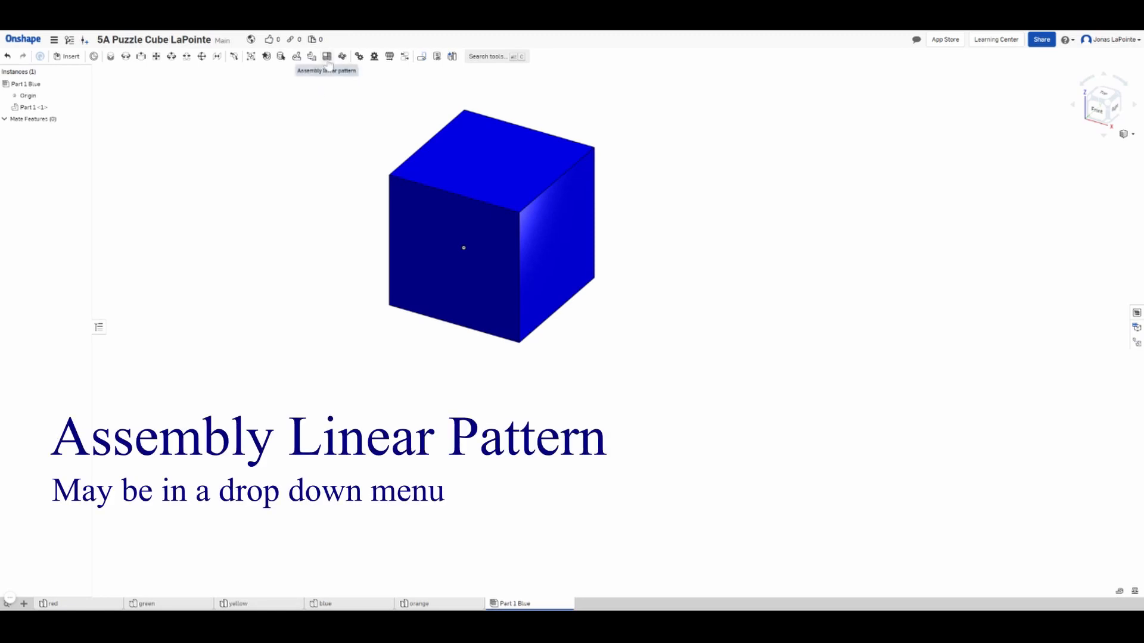
# - Start an assembly linear pattern of the blue cube, using its right side face as direction and an instance count of 3
pyautogui.moveTo(331, 67)
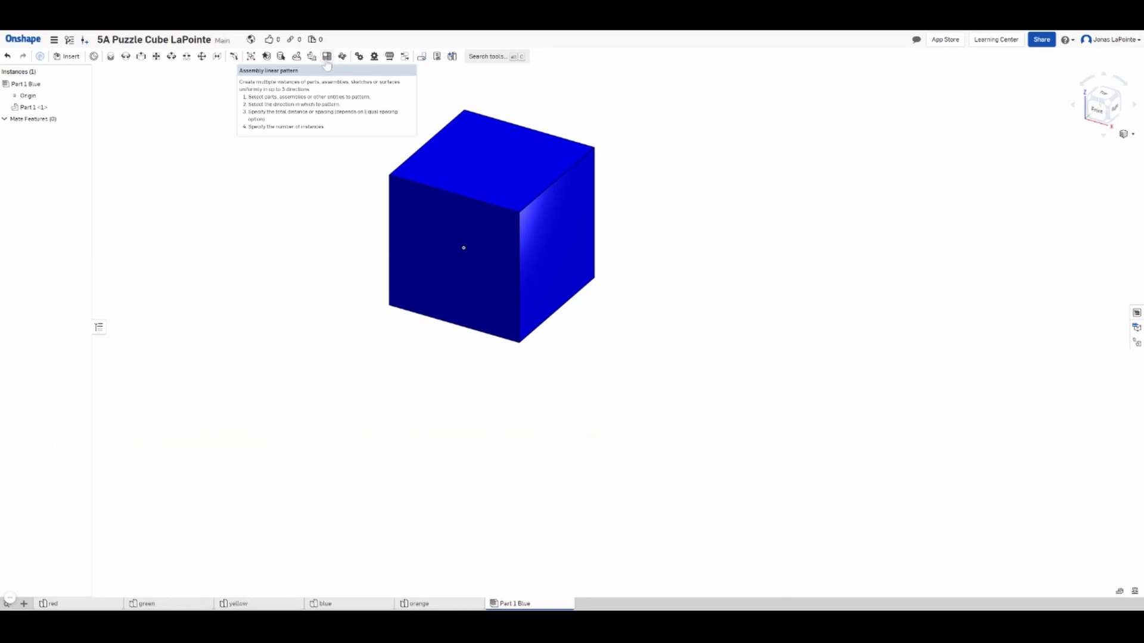
pyautogui.click(327, 60)
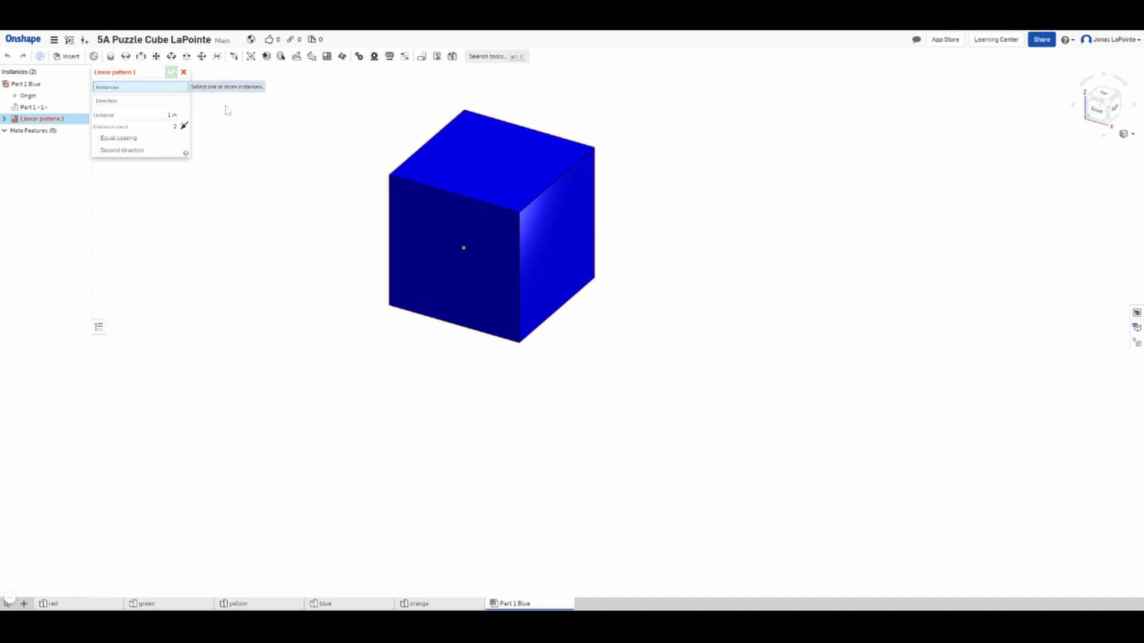
pyautogui.click(474, 169)
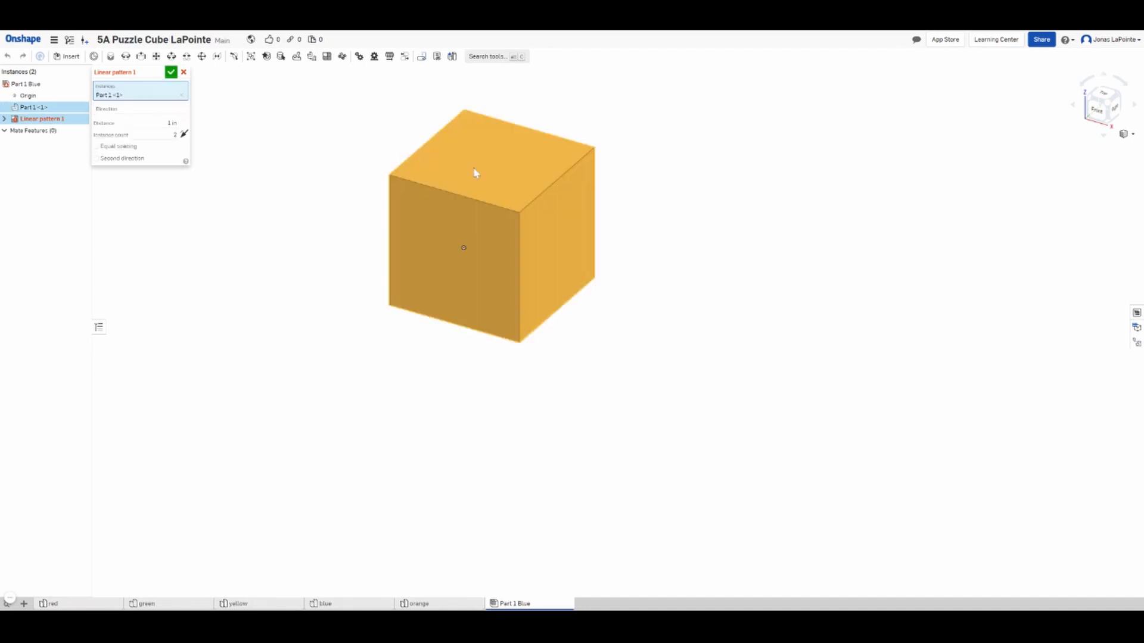
pyautogui.click(159, 110)
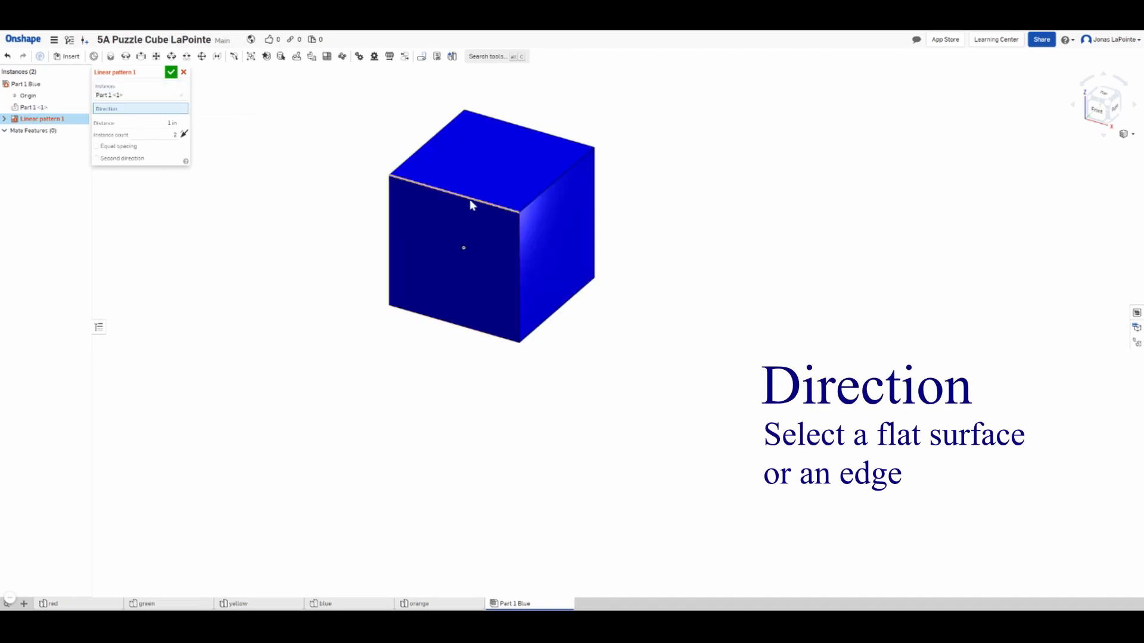
pyautogui.click(566, 248)
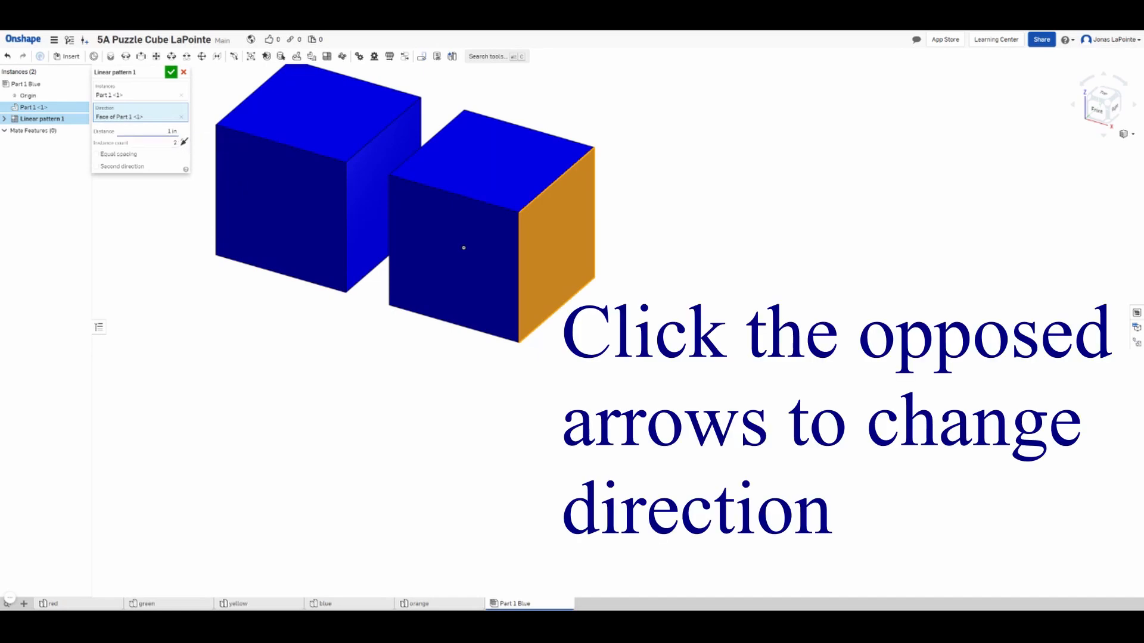
pyautogui.click(174, 142)
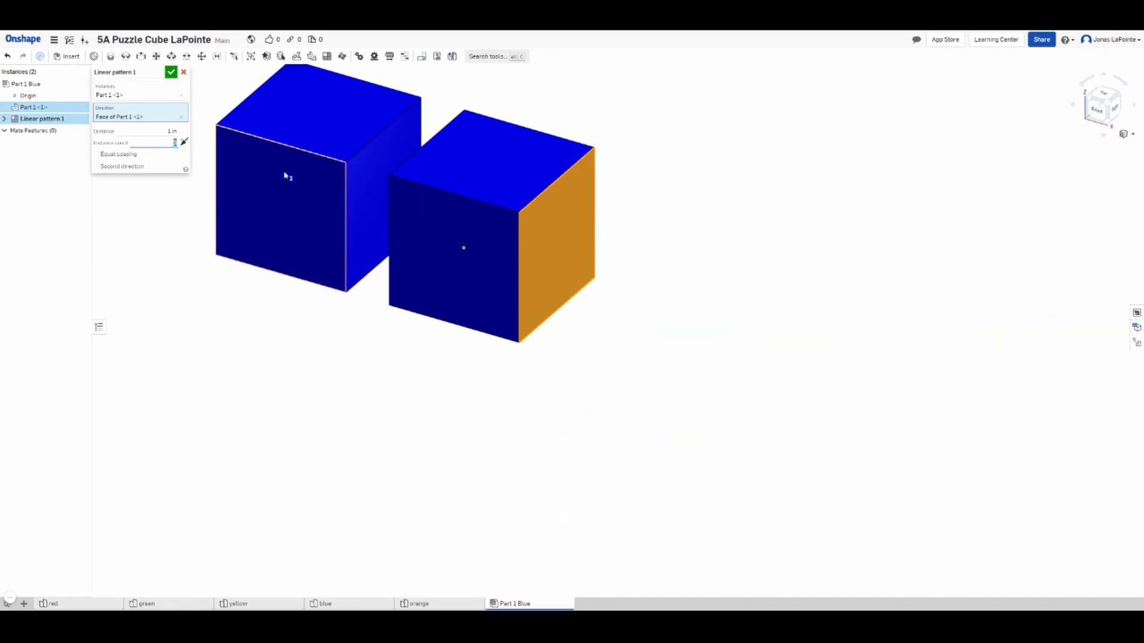
pyautogui.scroll(-4, 286, 176)
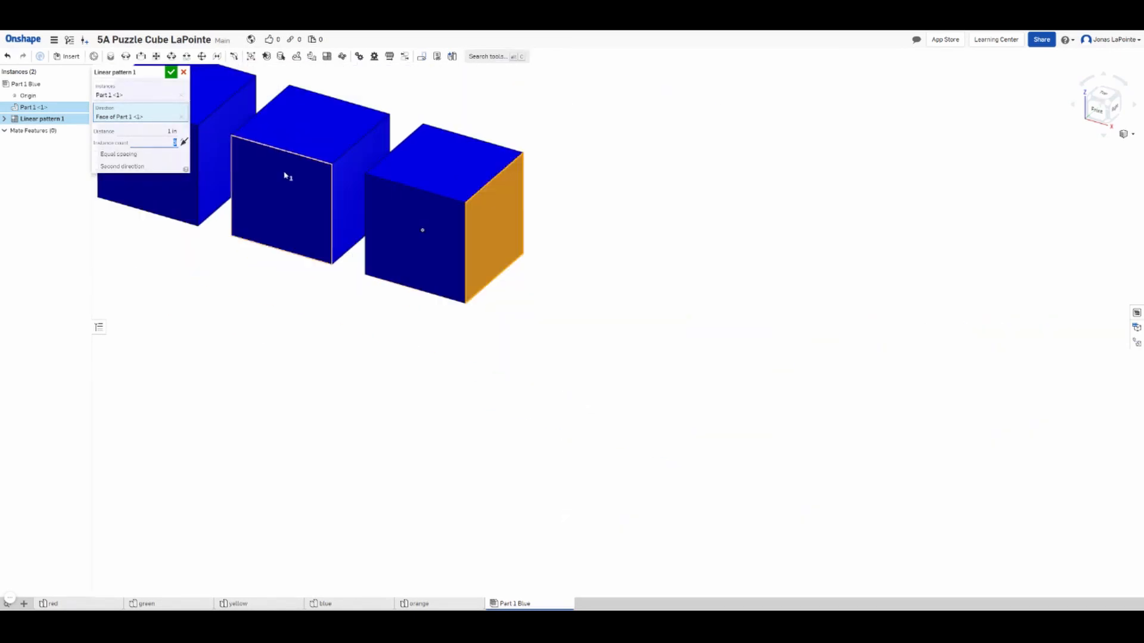
pyautogui.scroll(-3, 233, 123)
pyautogui.scroll(5, 226, 102)
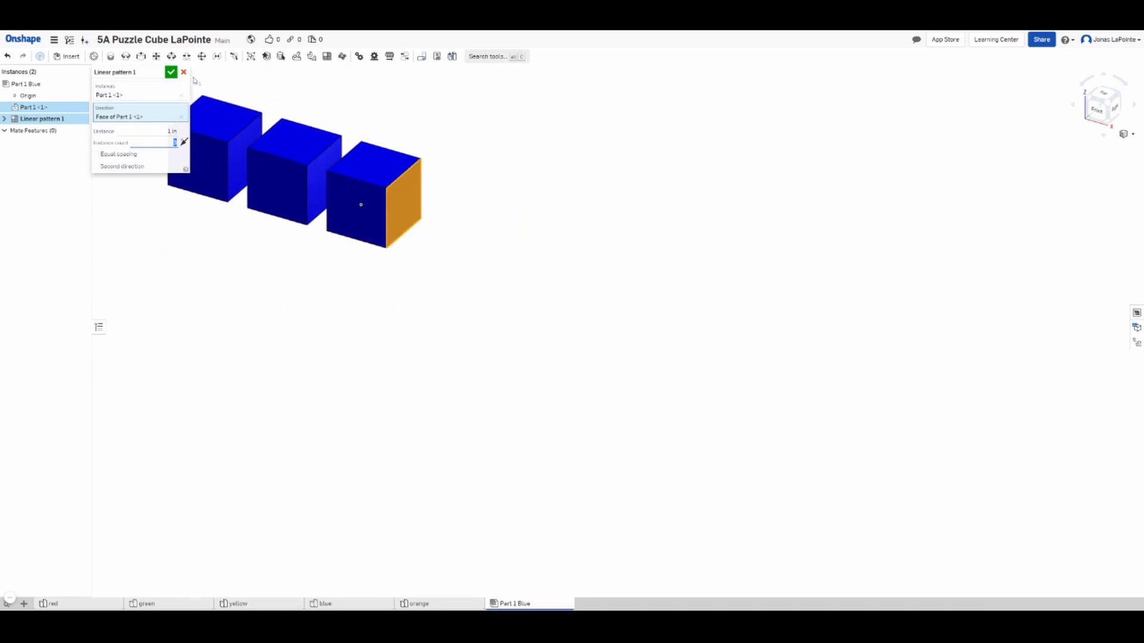
pyautogui.scroll(-3, 226, 98)
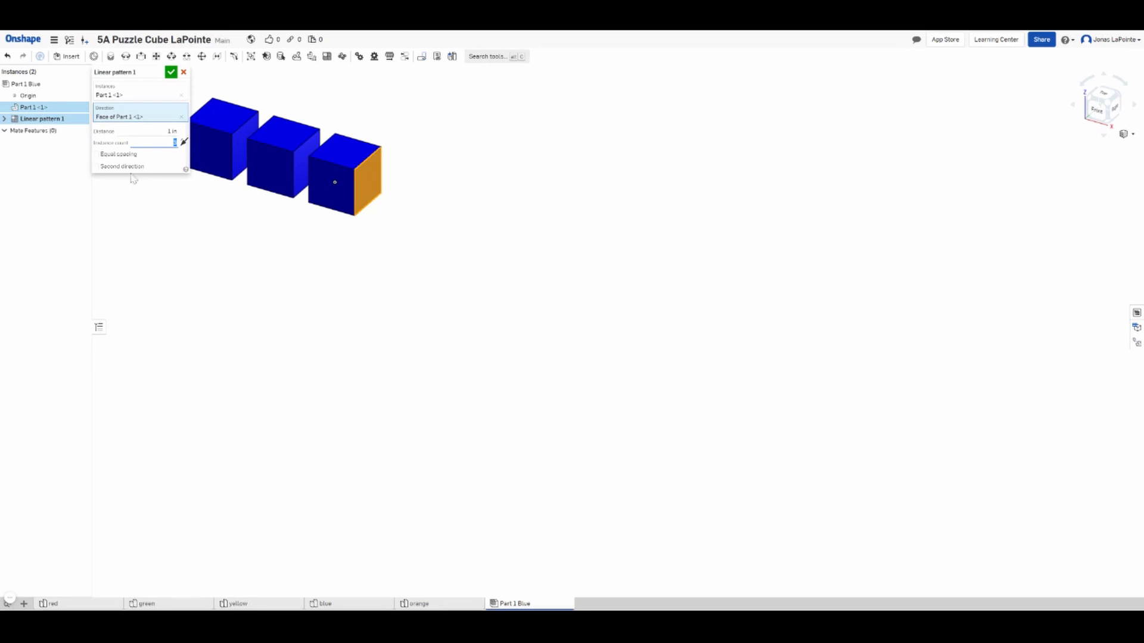
pyautogui.scroll(2, 132, 188)
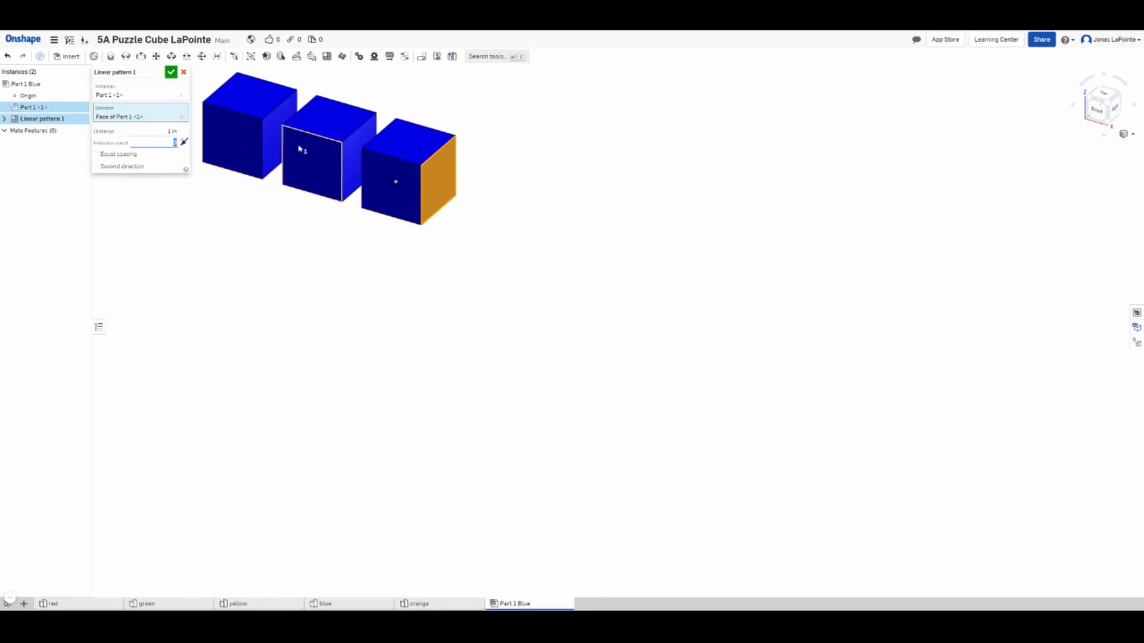
# - Set the linear pattern's distance to 0.75 in and accept the row of blue cubes
pyautogui.click(161, 131)
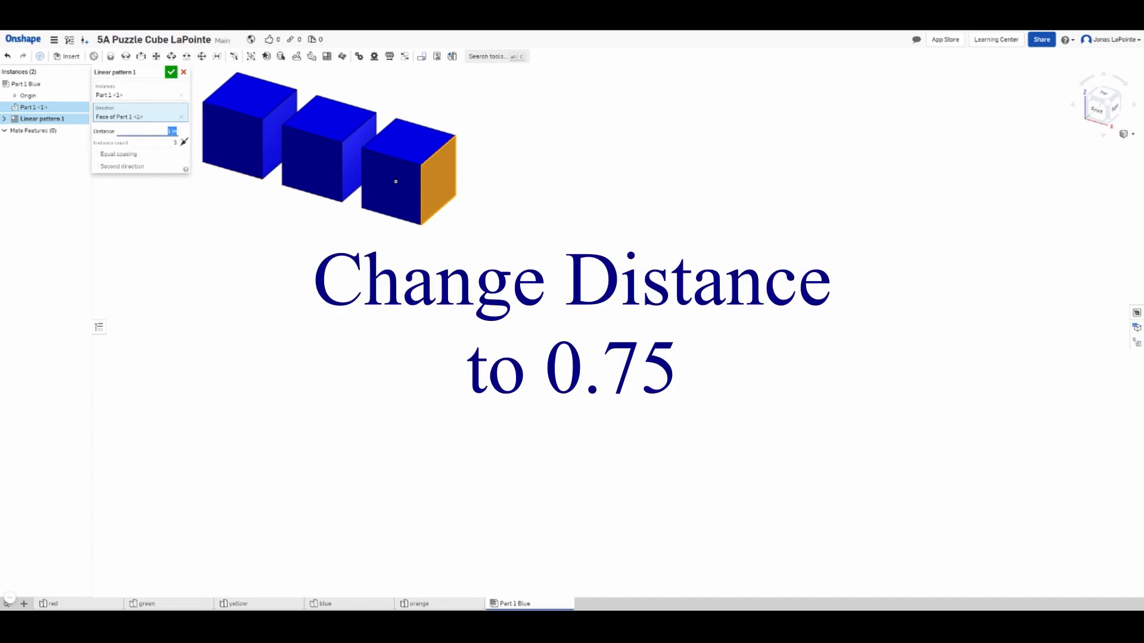
pyautogui.press('BackSpace')
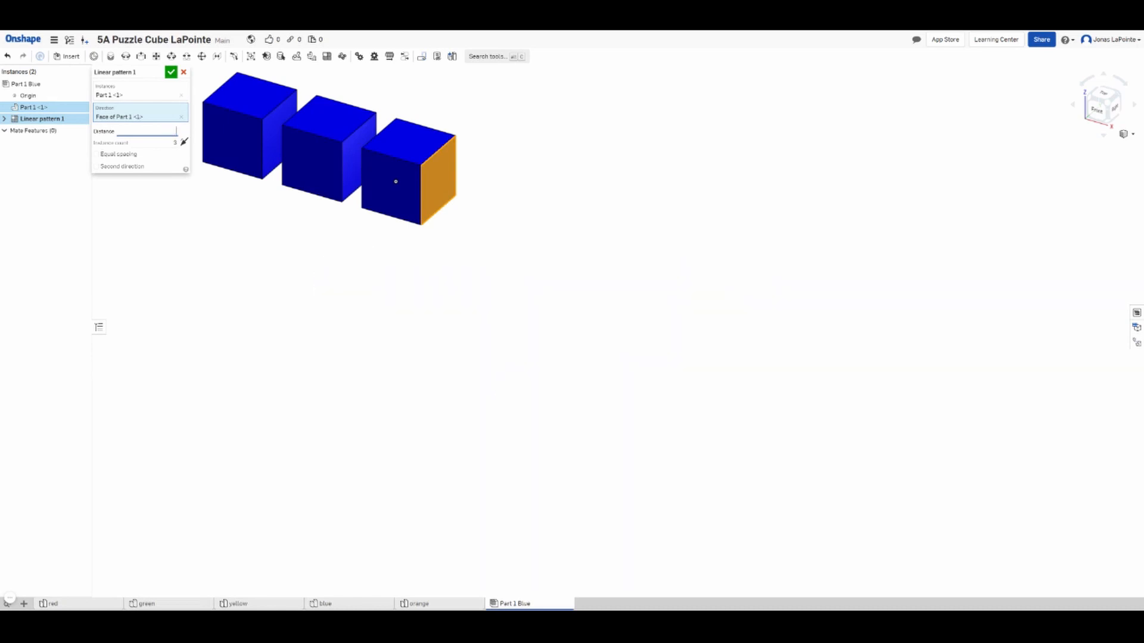
pyautogui.write('.75')
pyautogui.press('Return')
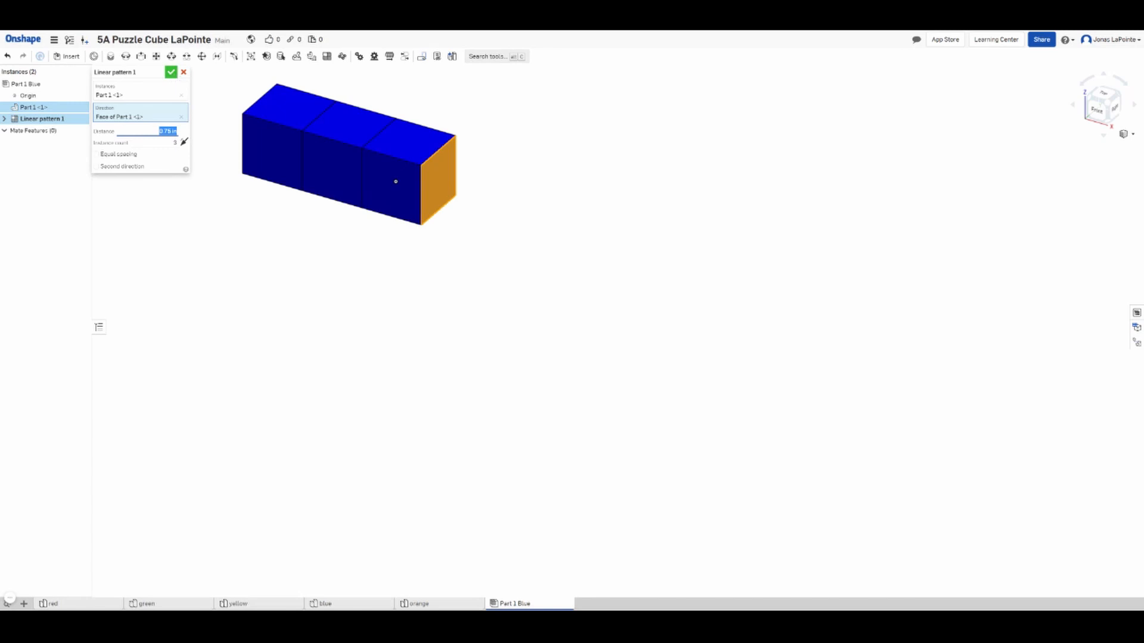
pyautogui.click(171, 73)
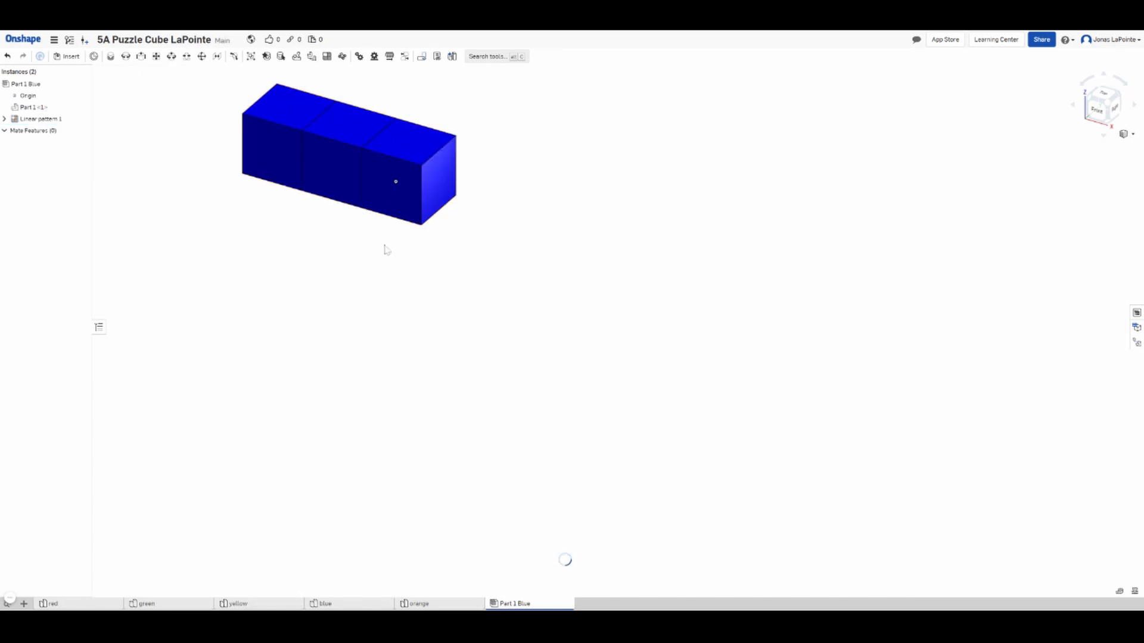
# - Start a second linear pattern of the row's middle blue cube, using its top face as an upward direction
pyautogui.moveTo(381, 248)
pyautogui.mouseDown()
pyautogui.moveTo(411, 330)
pyautogui.moveTo(370, 258)
pyautogui.mouseUp()
pyautogui.moveTo(370, 258); pyautogui.dragTo(441, 271, button='right')
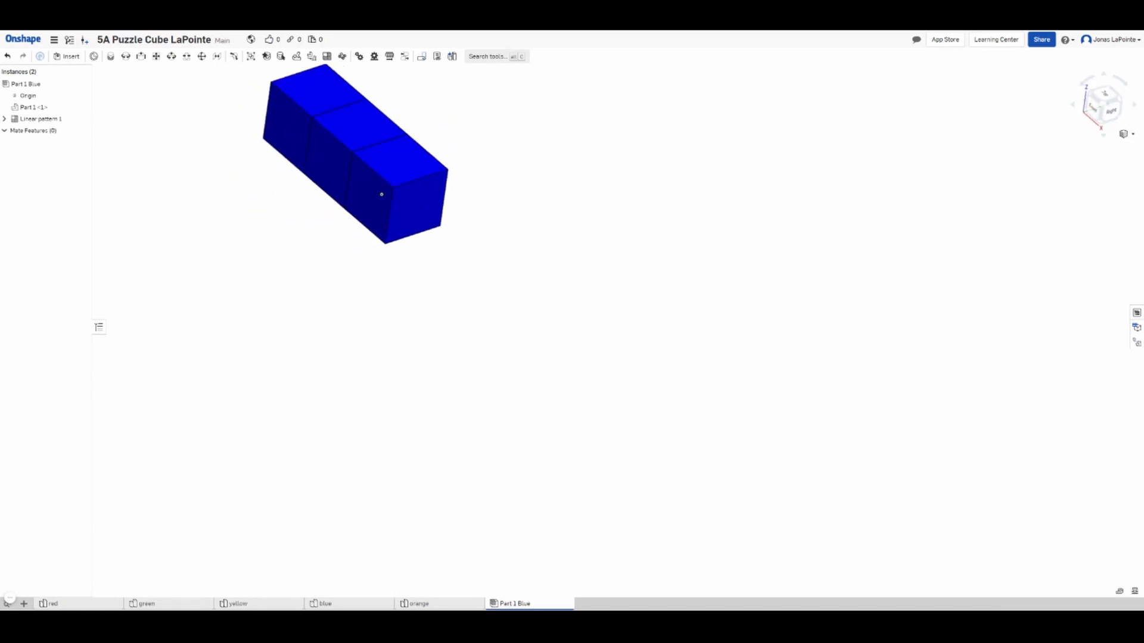
pyautogui.click(1126, 135)
pyautogui.click(1108, 150)
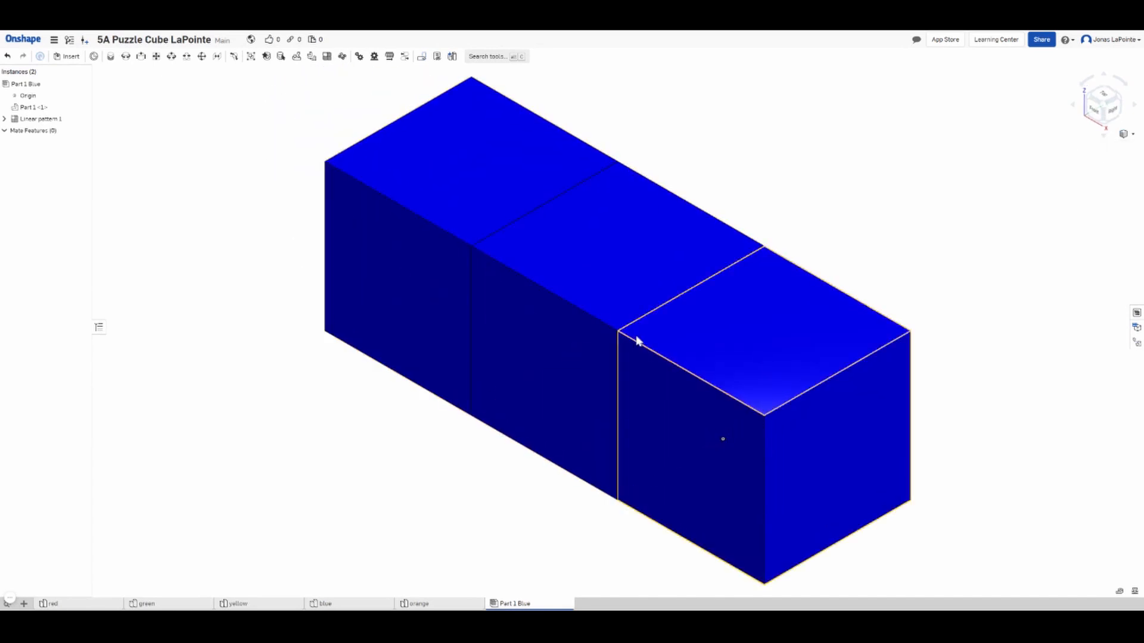
pyautogui.scroll(3, 637, 338)
pyautogui.scroll(-6, 636, 338)
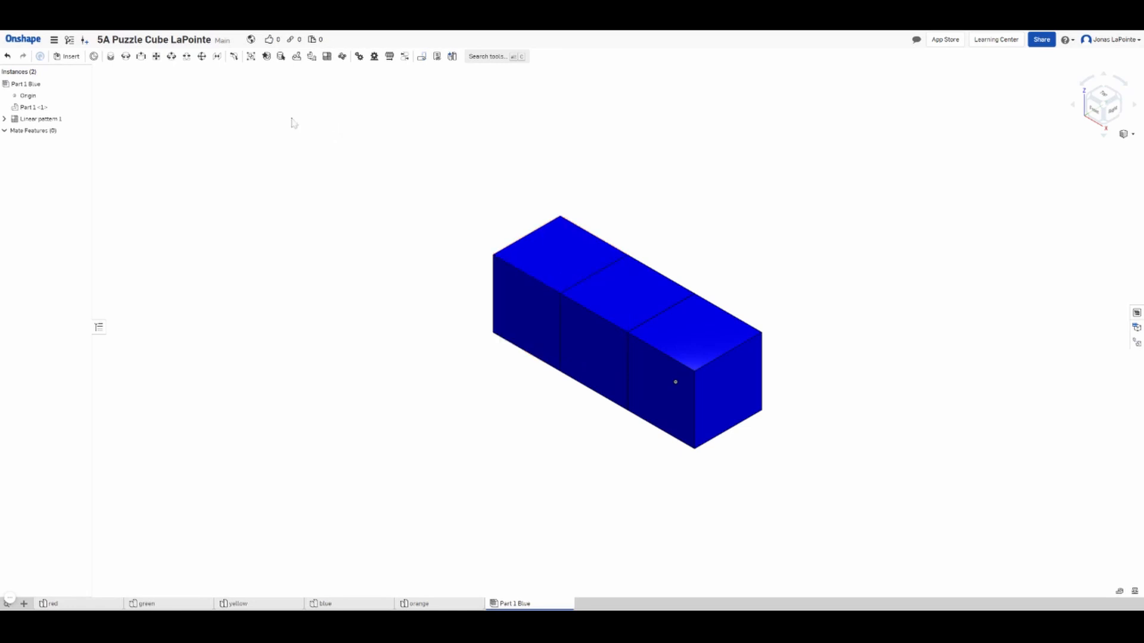
pyautogui.click(327, 56)
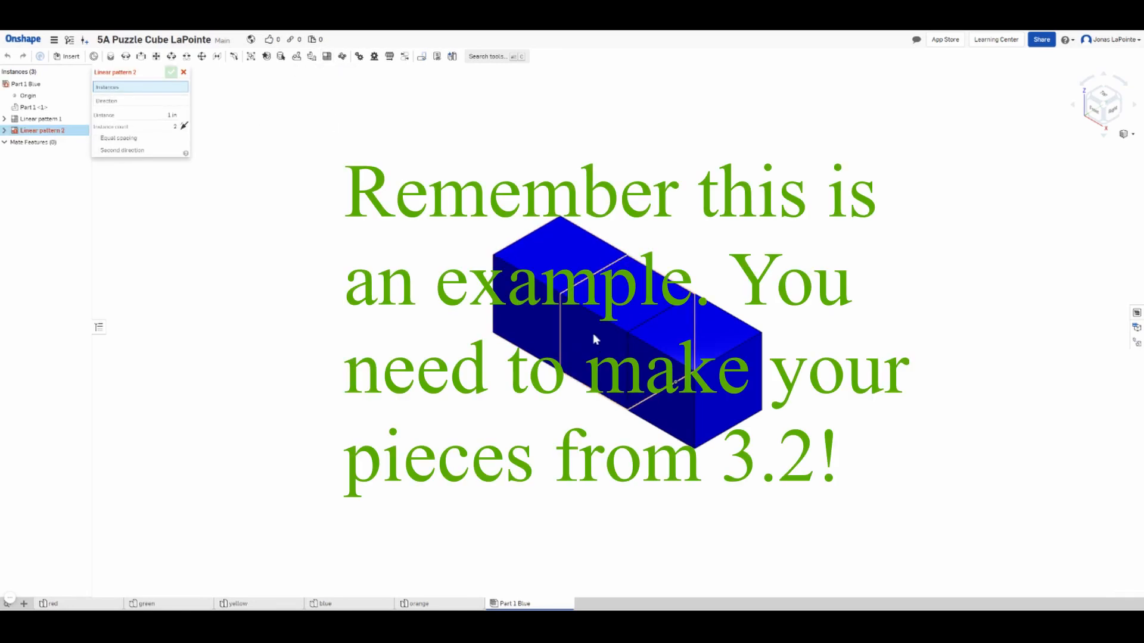
pyautogui.click(612, 316)
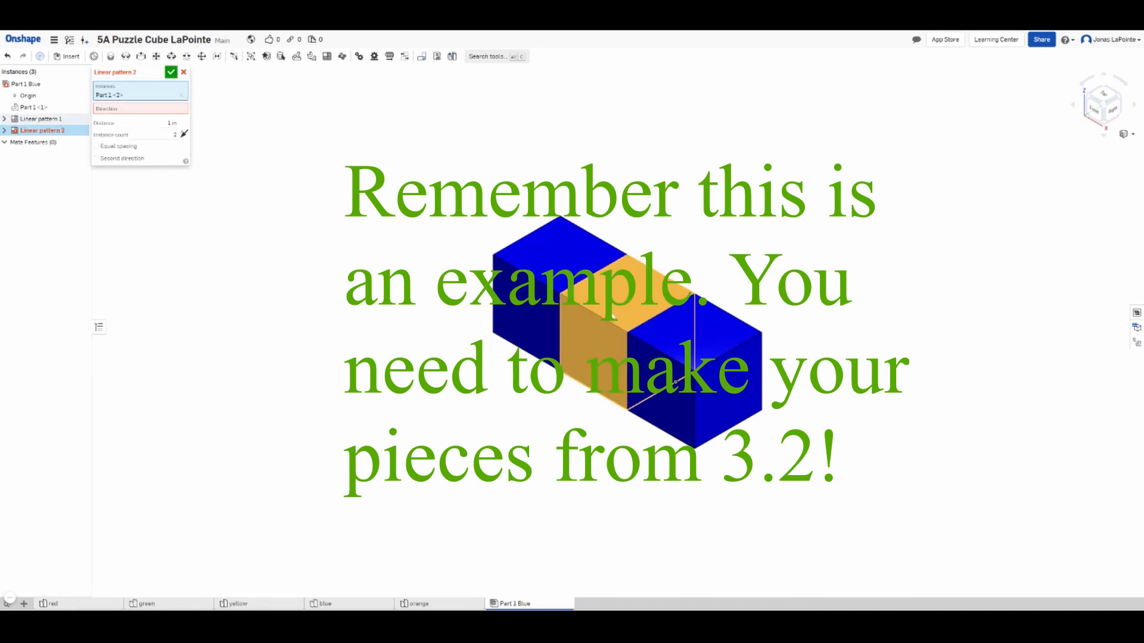
pyautogui.click(126, 110)
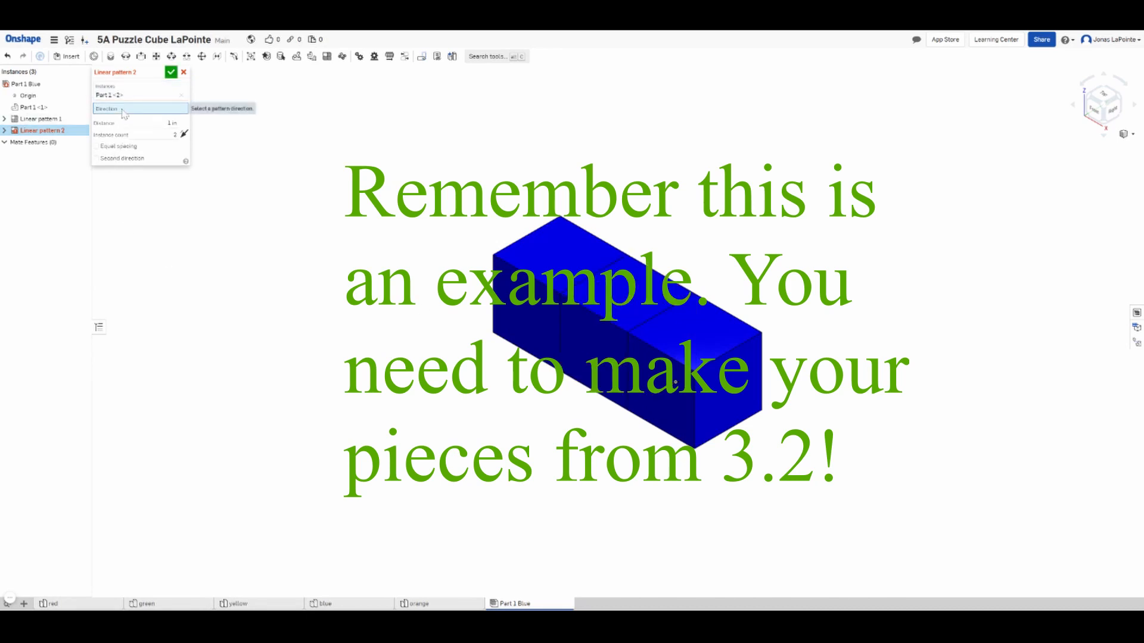
pyautogui.click(610, 295)
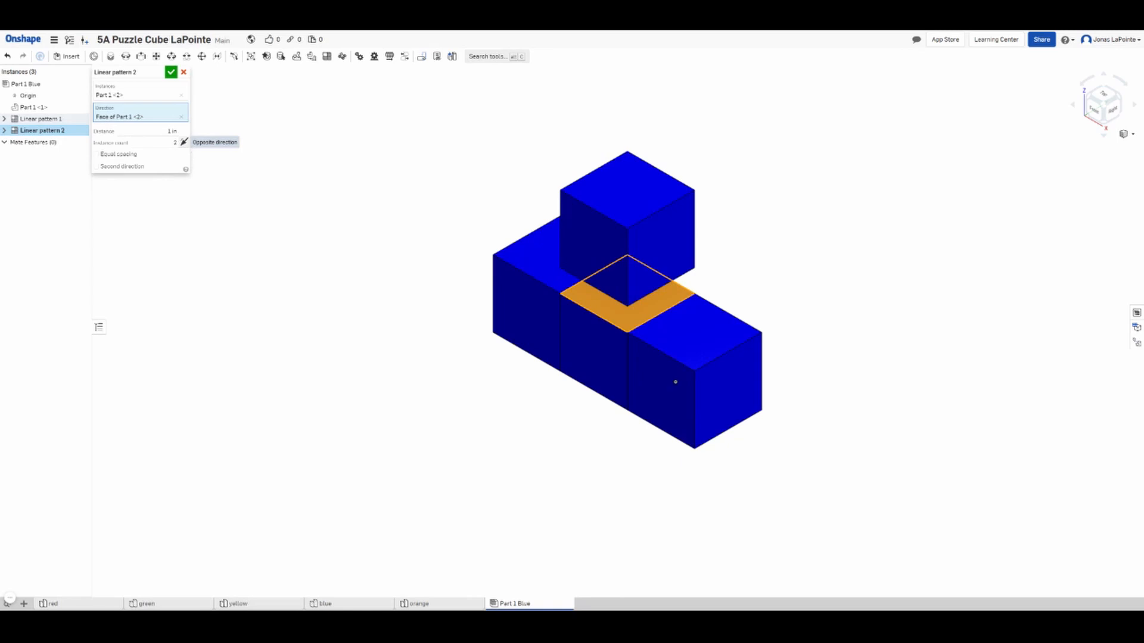
pyautogui.click(183, 143)
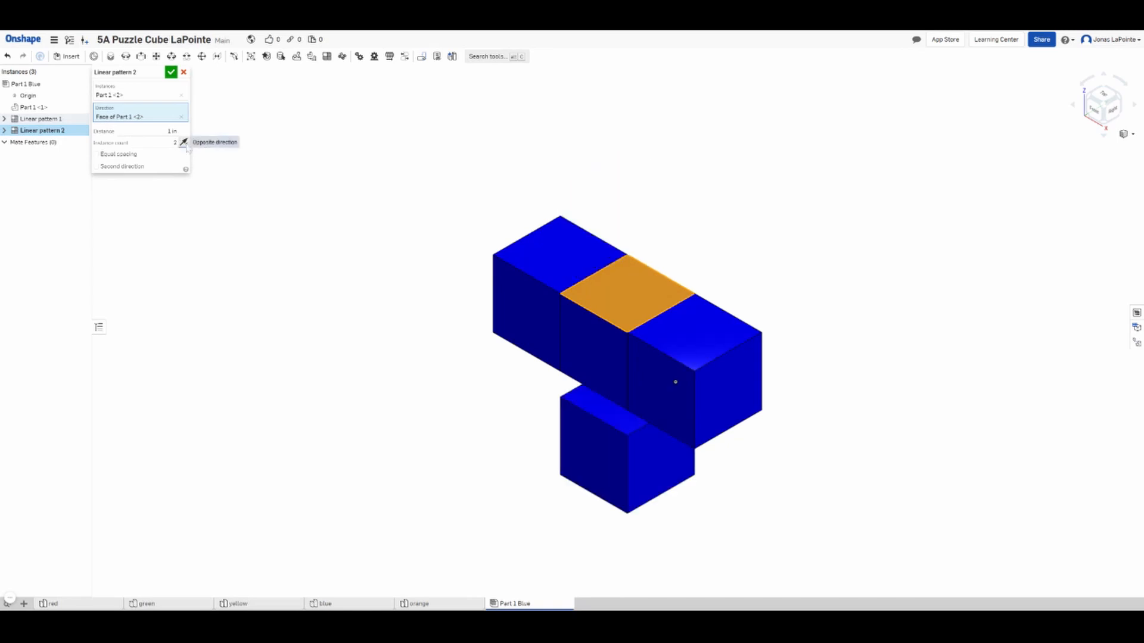
pyautogui.click(183, 142)
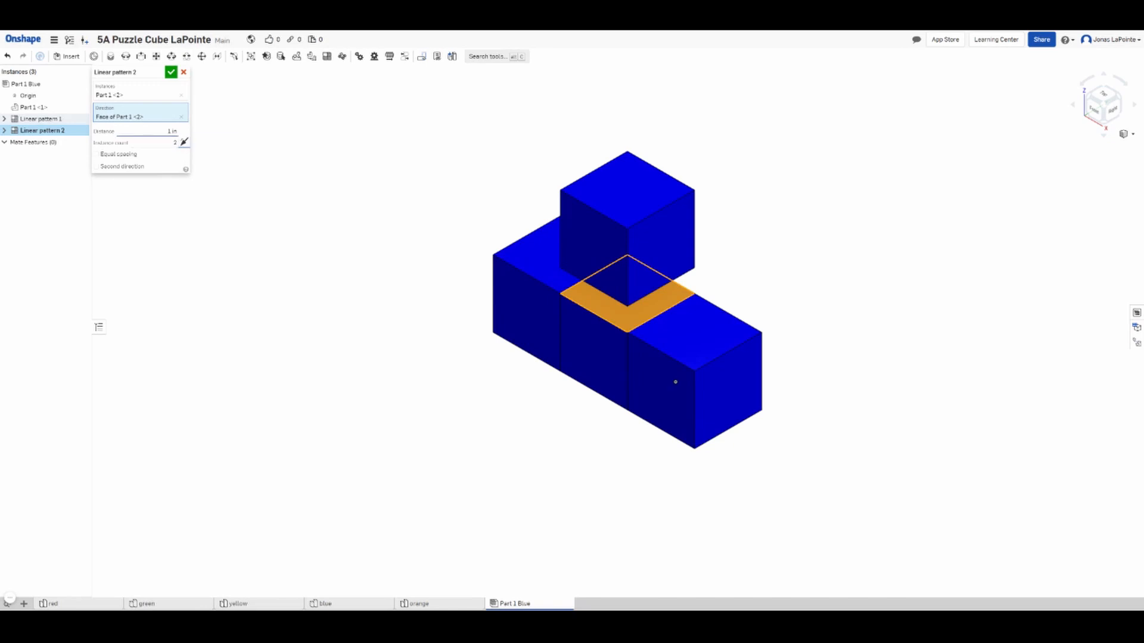
# - Set the upward pattern to 3 instances at a distance of 0.75 in and accept it
pyautogui.click(174, 143)
pyautogui.press('Return')
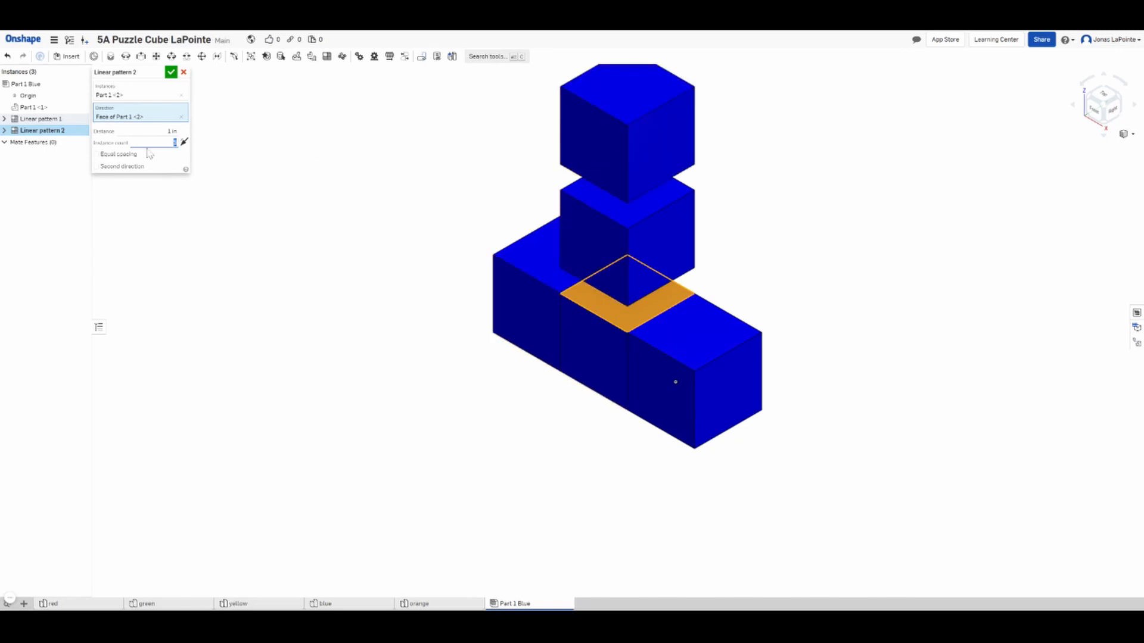
pyautogui.hotkey('shift', 'Tab')
pyautogui.press('BackSpace')
pyautogui.press('Return')
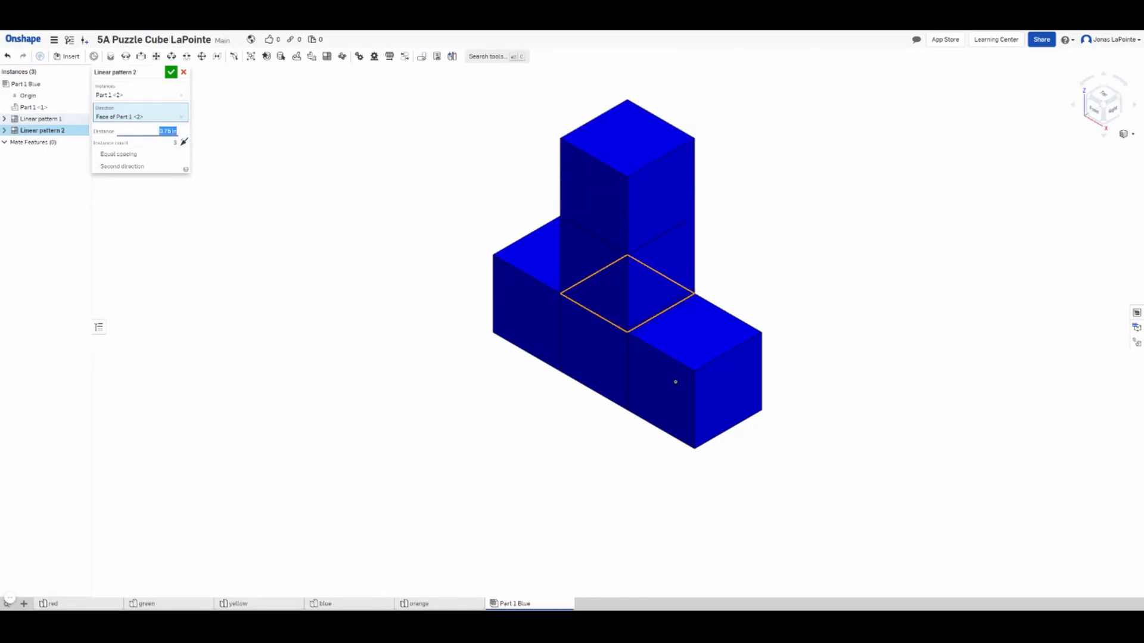
pyautogui.click(171, 72)
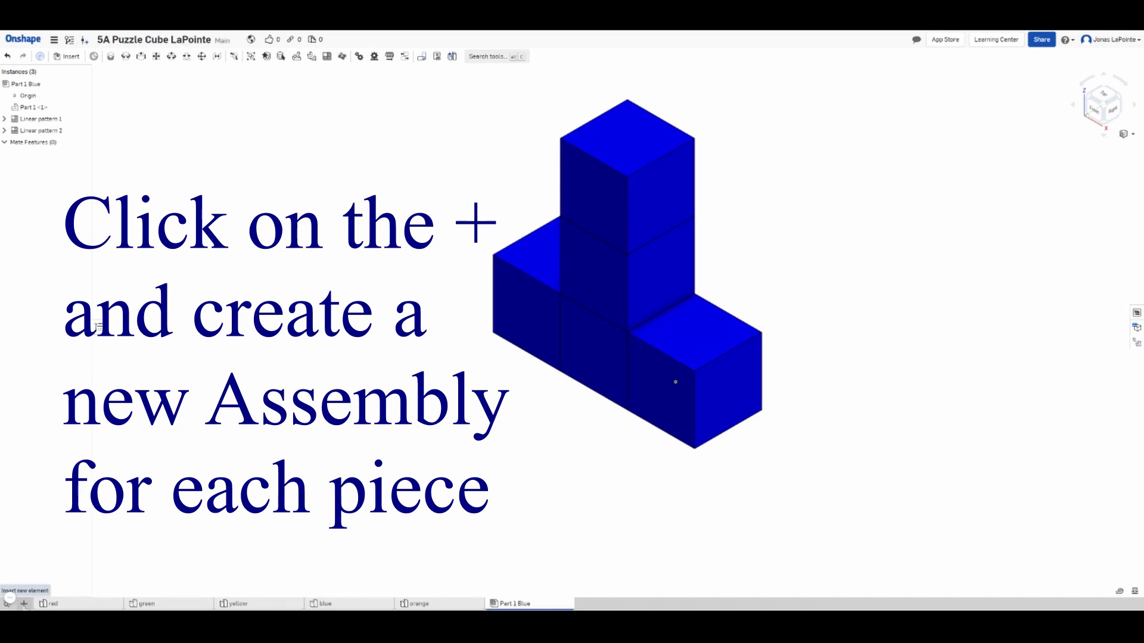
# - Create a new assembly and insert one instance of the green cube near the origin
pyautogui.click(24, 604)
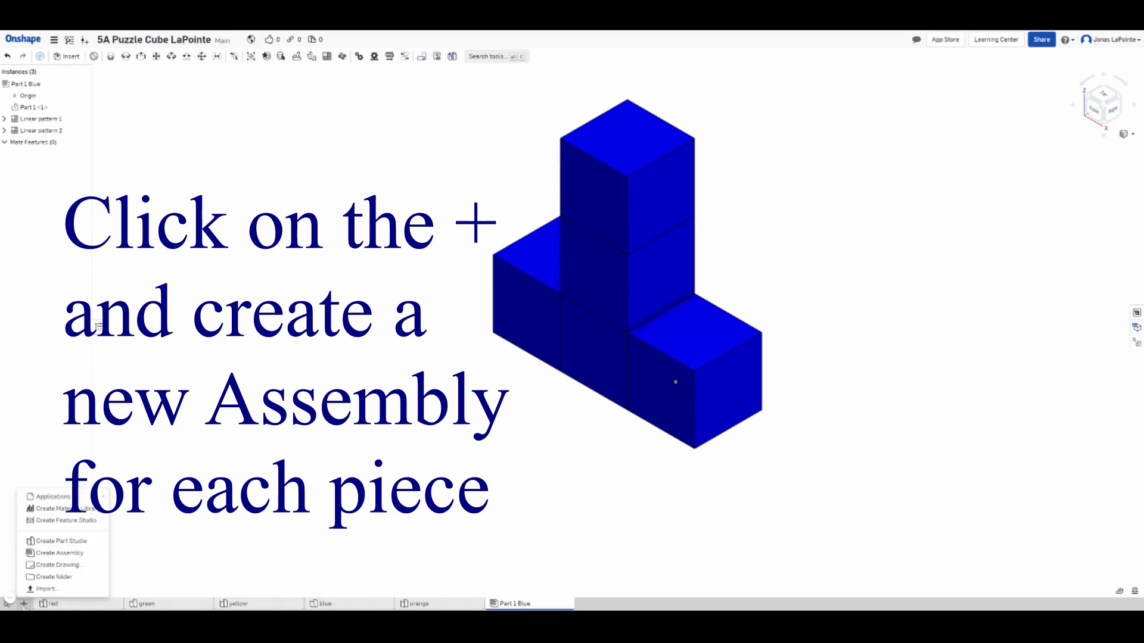
pyautogui.click(60, 553)
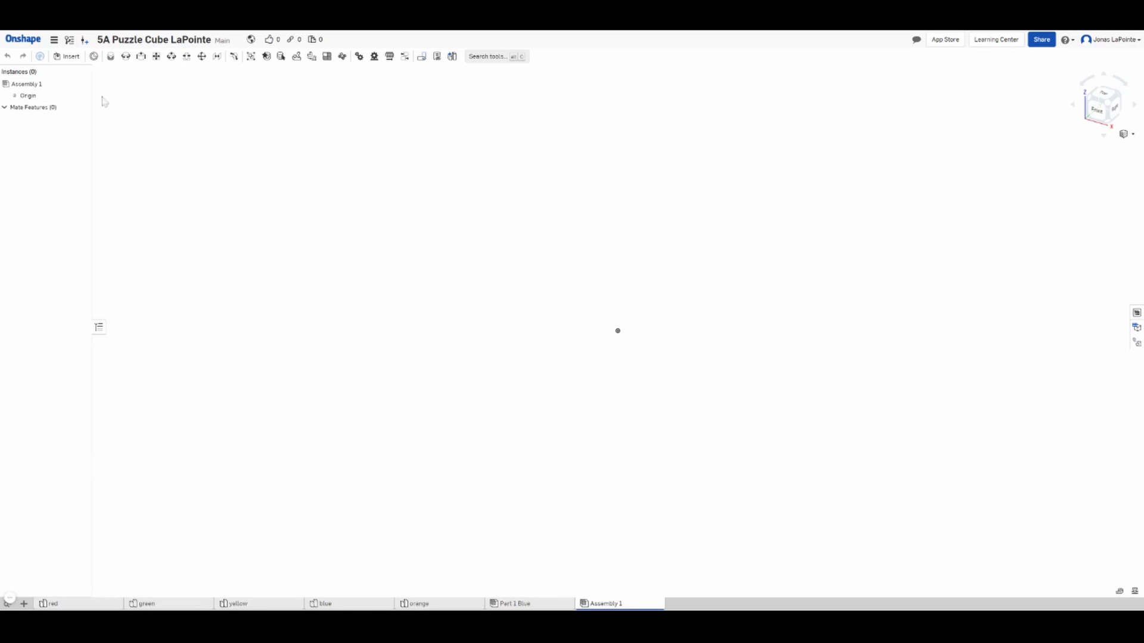
pyautogui.click(72, 58)
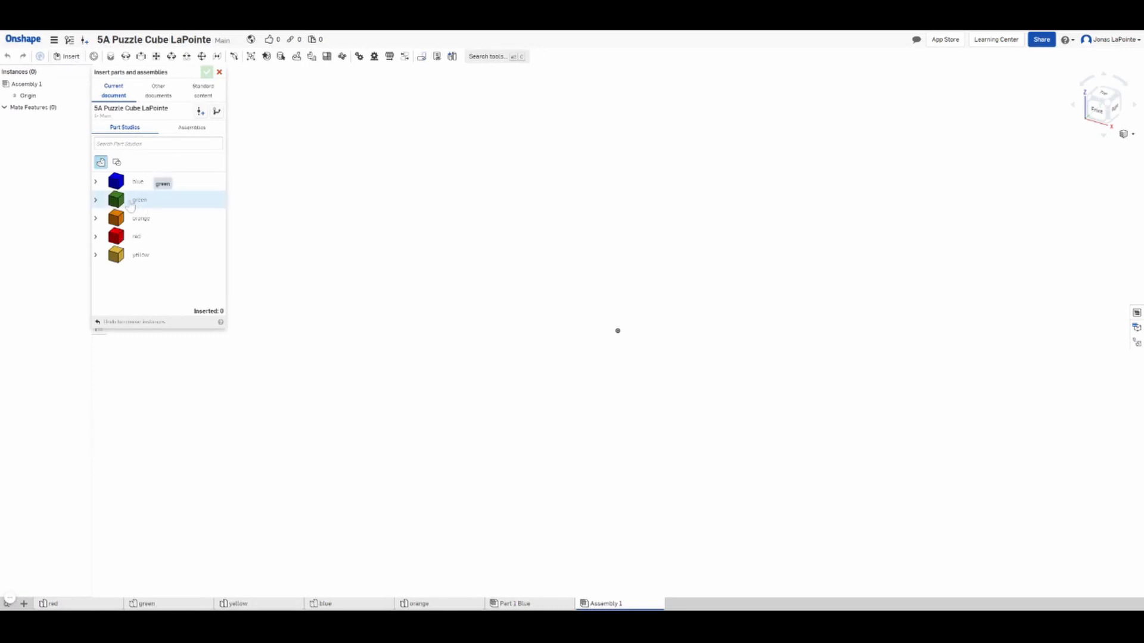
pyautogui.click(618, 331)
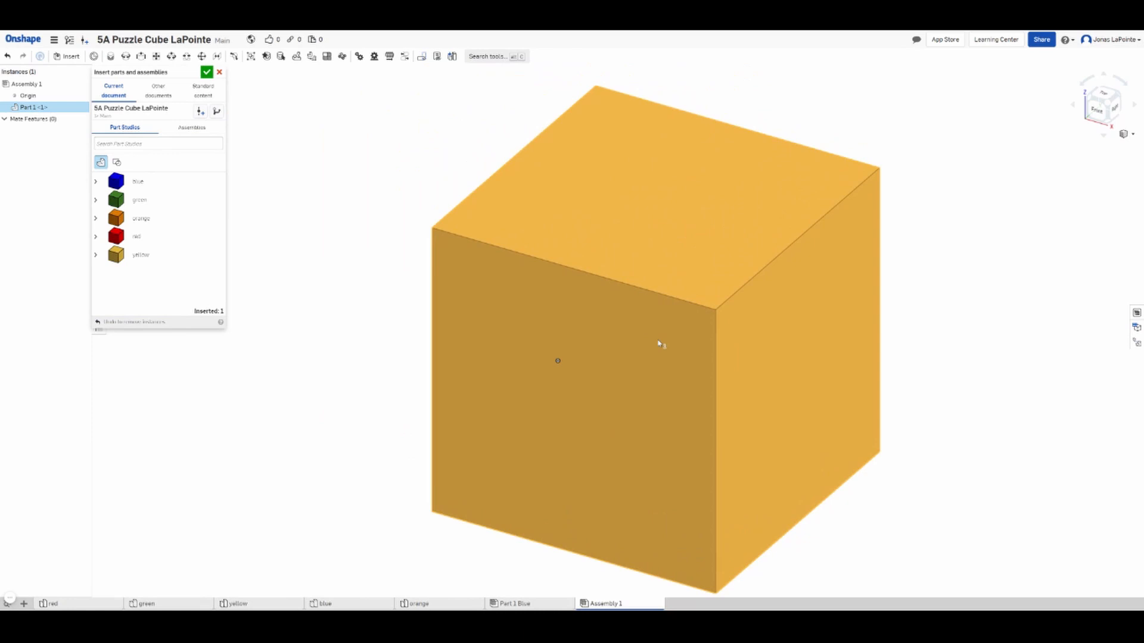
pyautogui.scroll(-8, 660, 344)
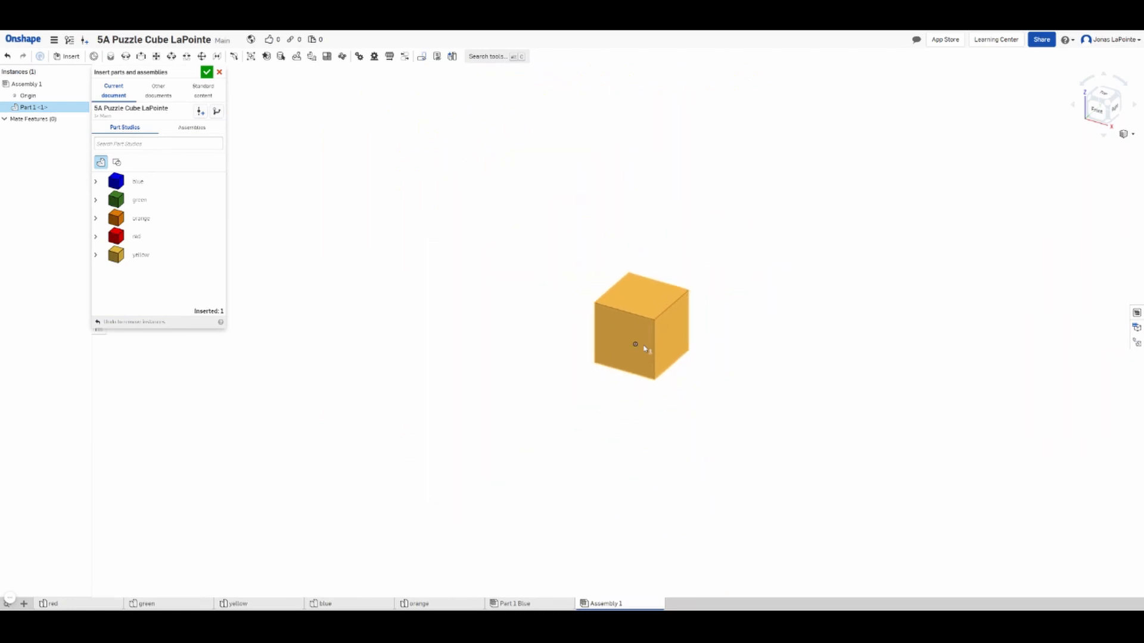
pyautogui.click(592, 388)
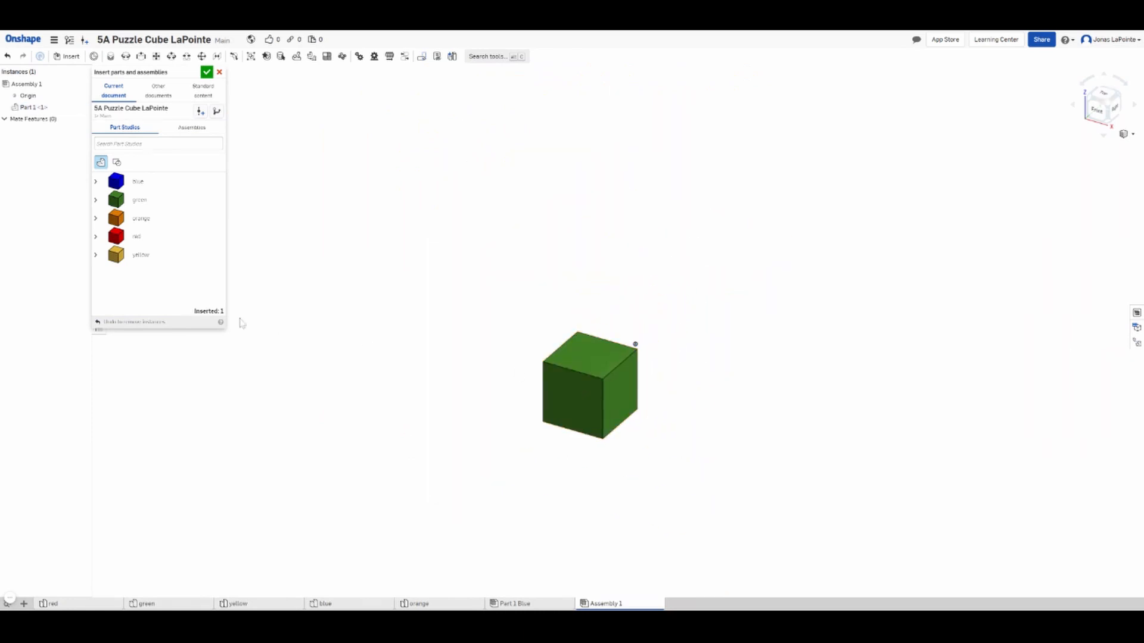
pyautogui.click(206, 74)
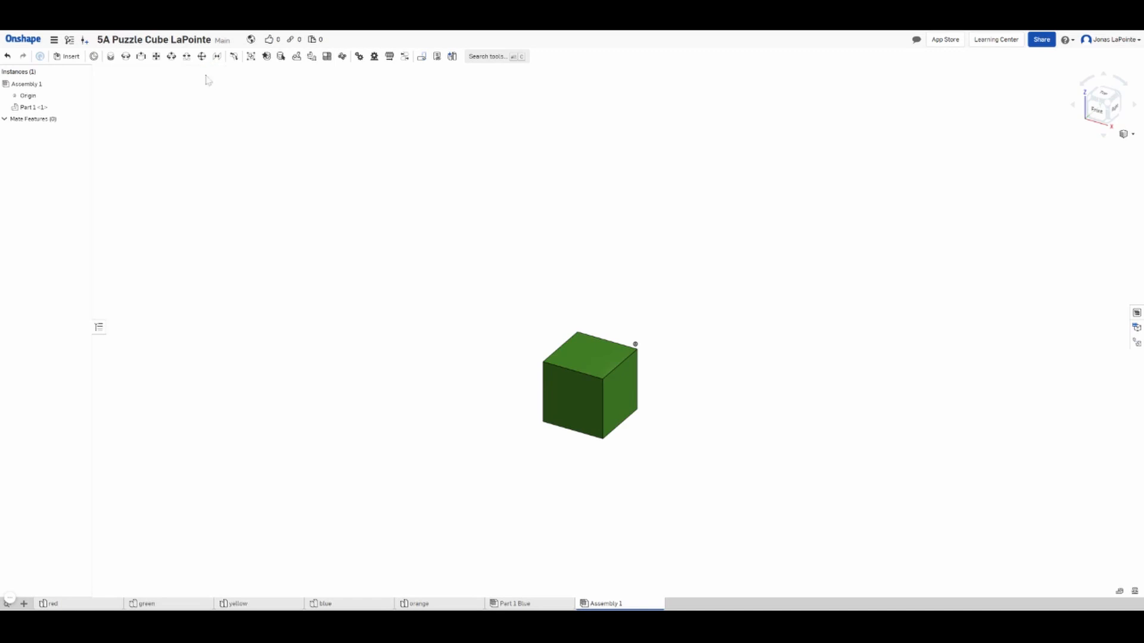
# - Start a linear pattern of the green cube, using its right face as the direction and reversing it so copies extend outward
pyautogui.click(326, 57)
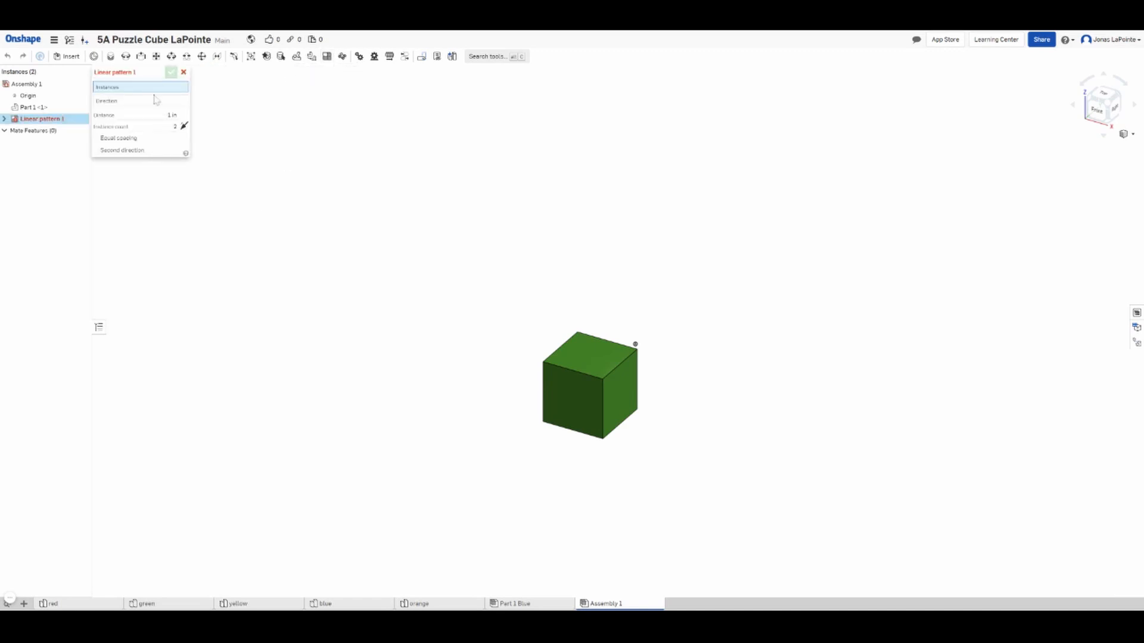
pyautogui.click(577, 365)
pyautogui.click(136, 108)
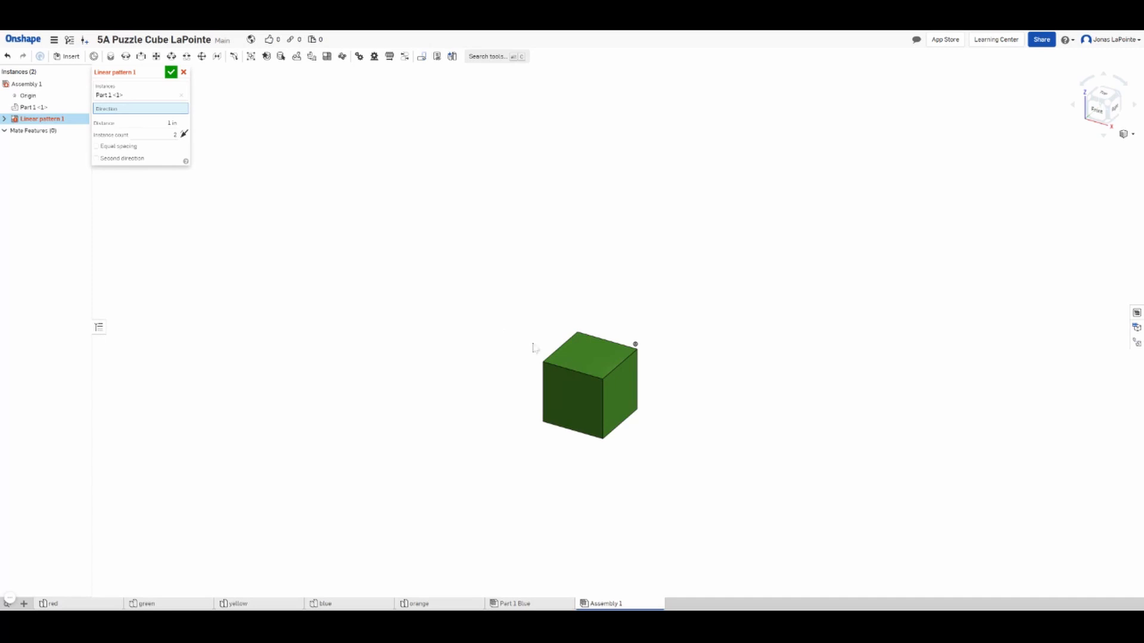
pyautogui.click(624, 396)
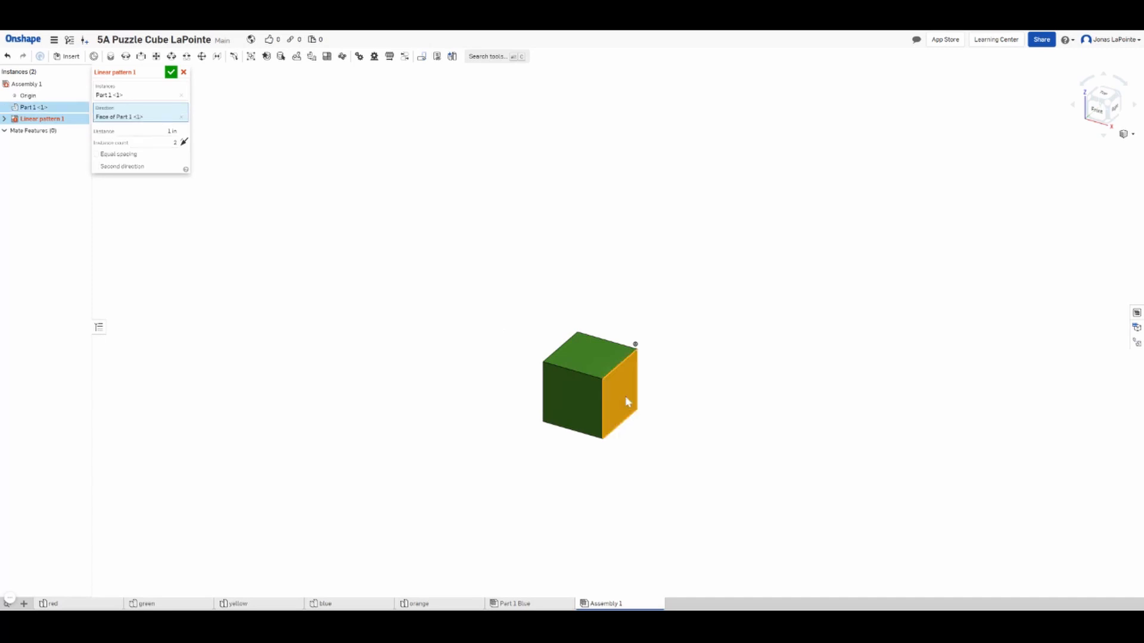
pyautogui.click(184, 142)
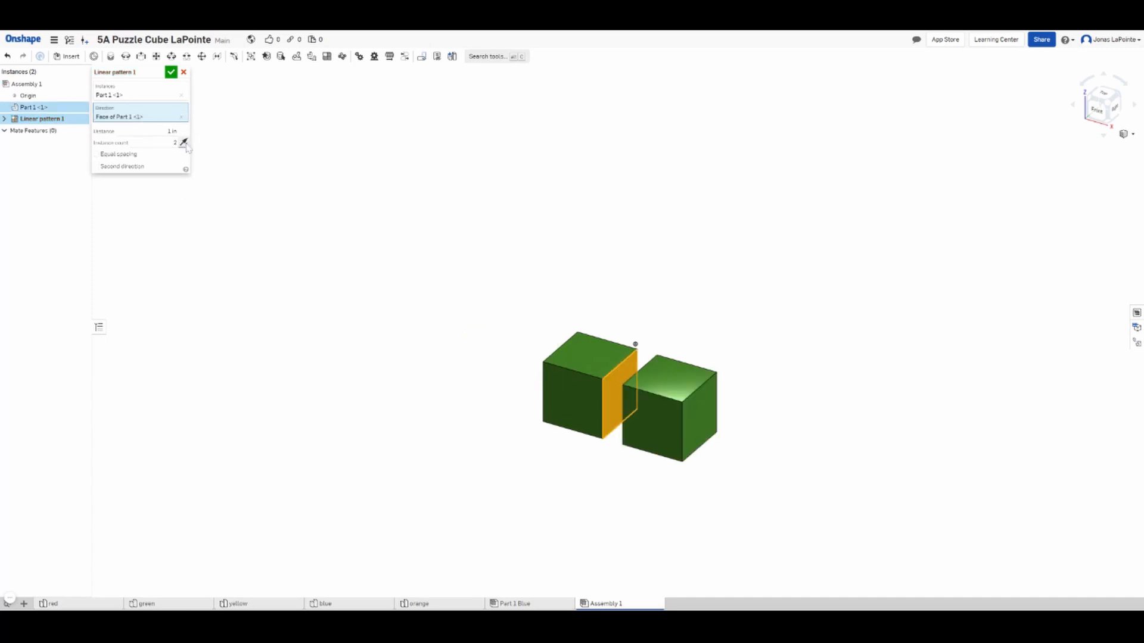
# - Set the green cube pattern to 3 instances at a distance of 0.75 in and accept it
pyautogui.click(173, 143)
pyautogui.click(172, 131)
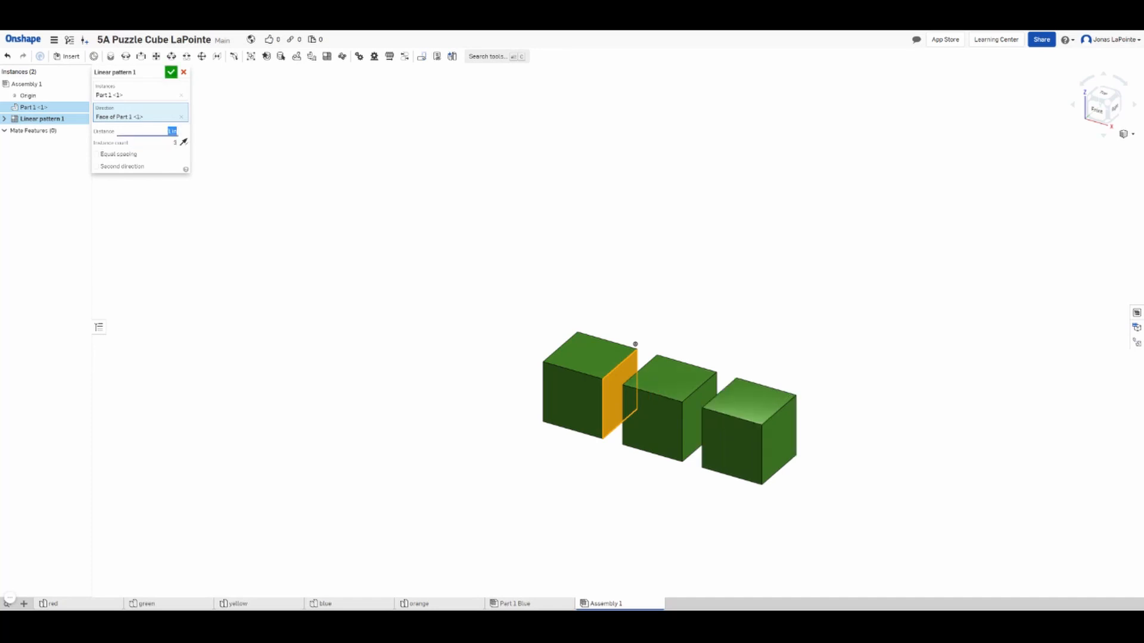
pyautogui.press('BackSpace')
pyautogui.write('.75')
pyautogui.press('Return')
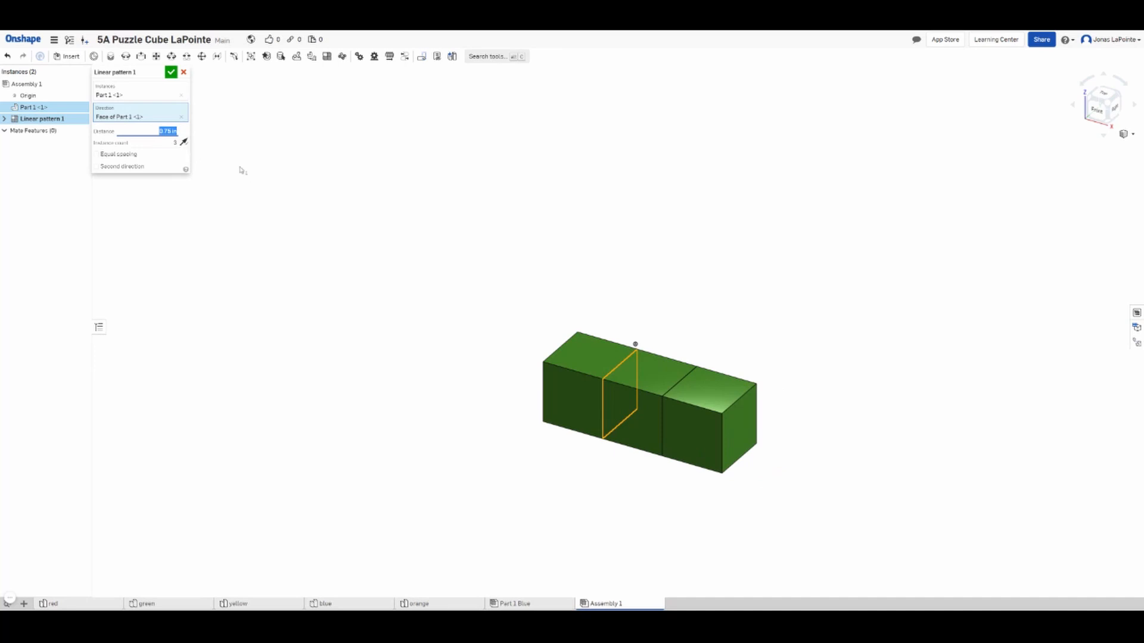
pyautogui.click(171, 72)
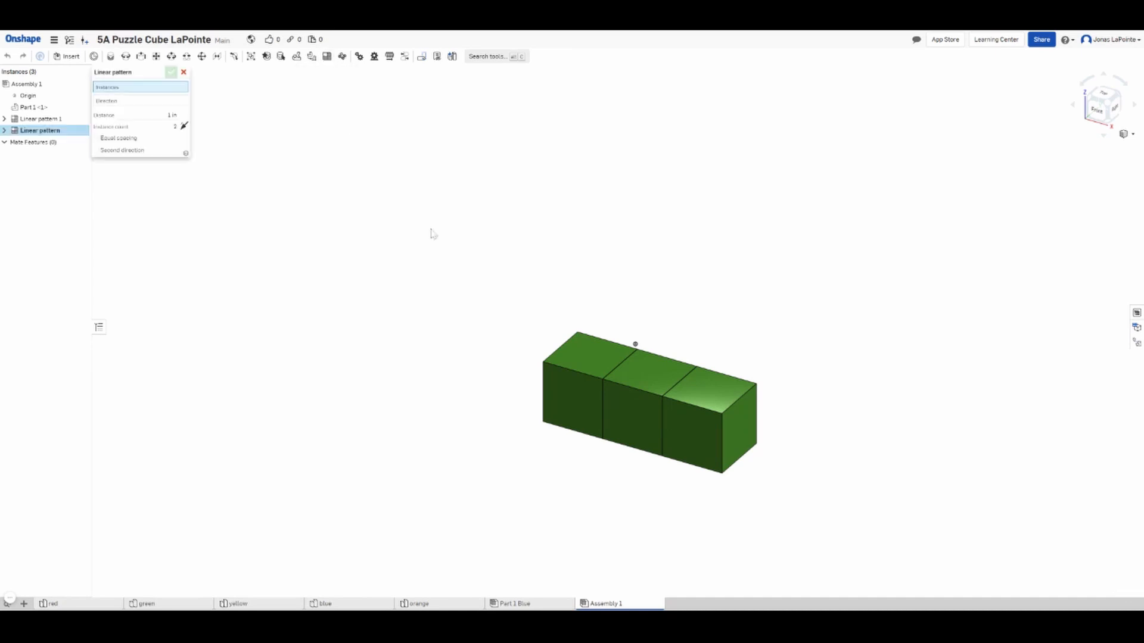
# - Linear-pattern the green row's right end cube upward along its top face, with 2 instances at a distance of 0.75 in
pyautogui.click(327, 56)
pyautogui.click(712, 393)
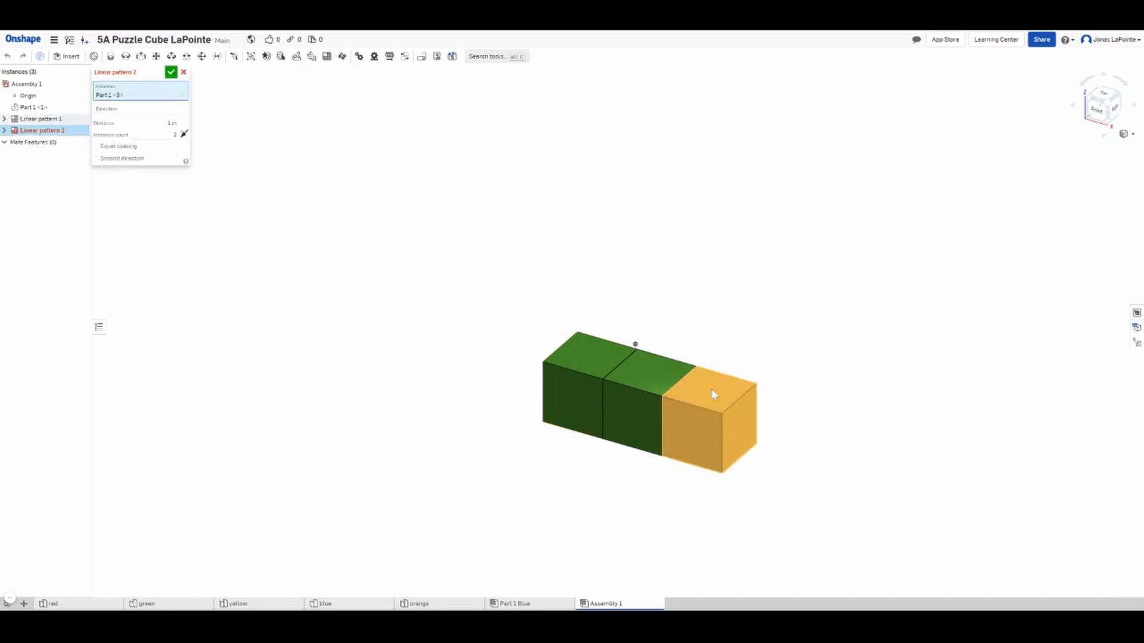
pyautogui.click(144, 111)
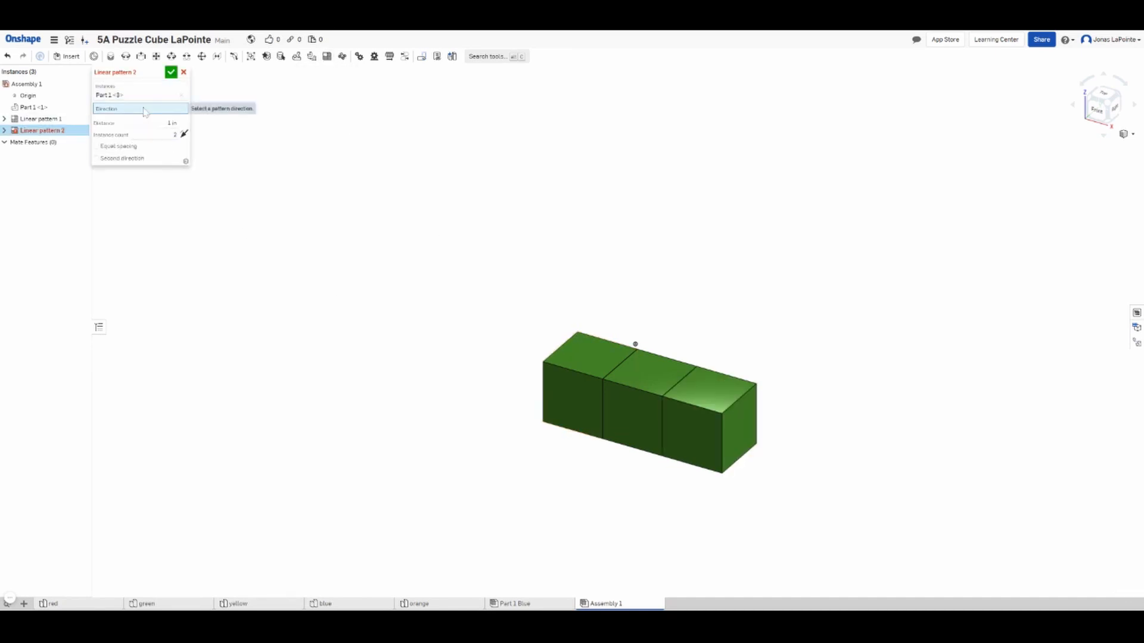
pyautogui.click(718, 395)
pyautogui.click(172, 131)
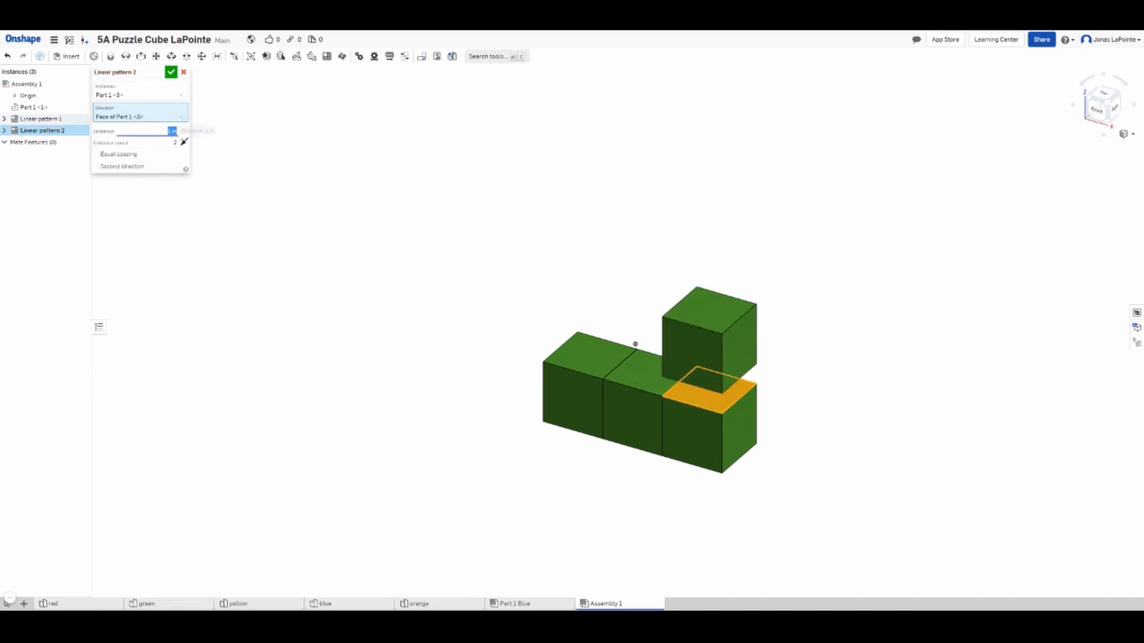
pyautogui.press('BackSpace')
pyautogui.write('.75')
pyautogui.press('Return')
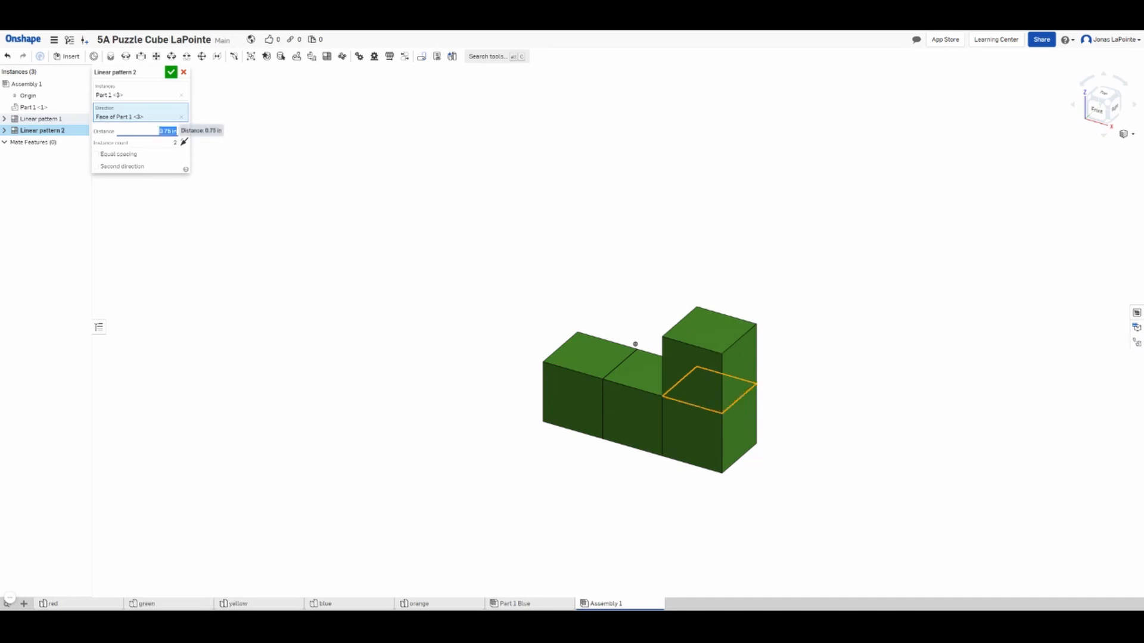
pyautogui.click(171, 72)
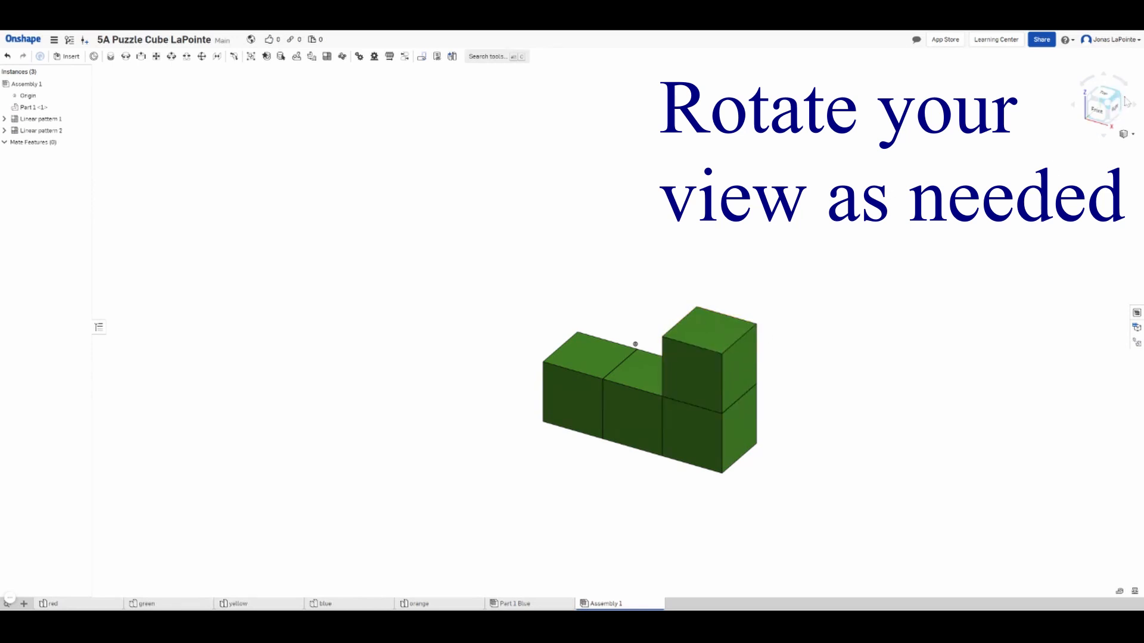
# - Start a third linear pattern of the raised green cube, using its back face as the direction and reversing it to extend backward
pyautogui.click(1124, 102)
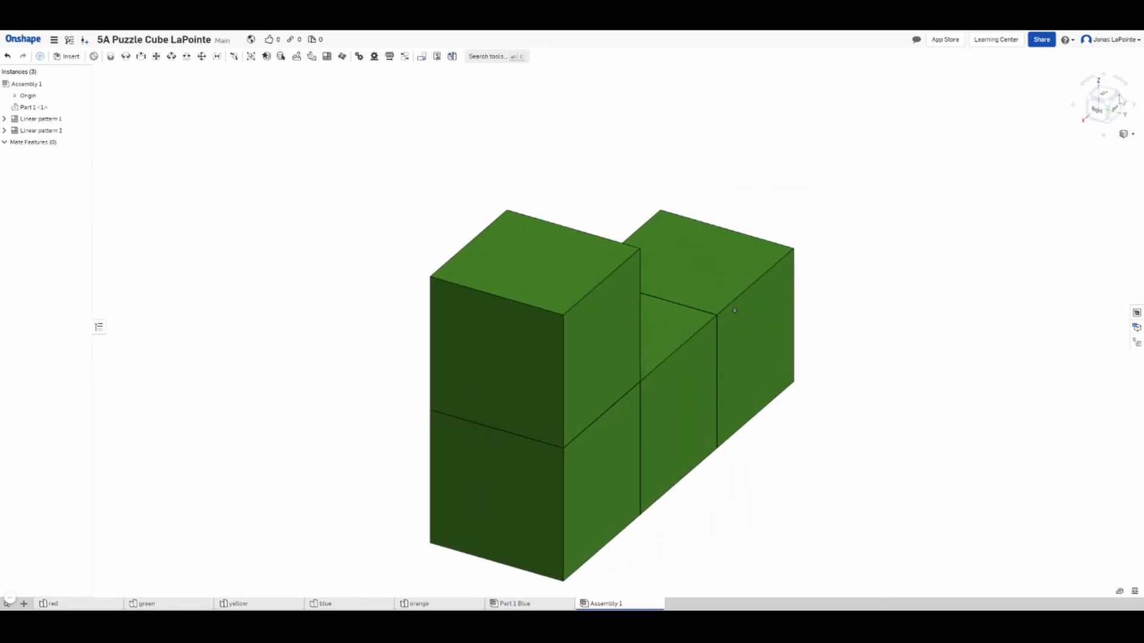
pyautogui.click(326, 56)
pyautogui.click(514, 267)
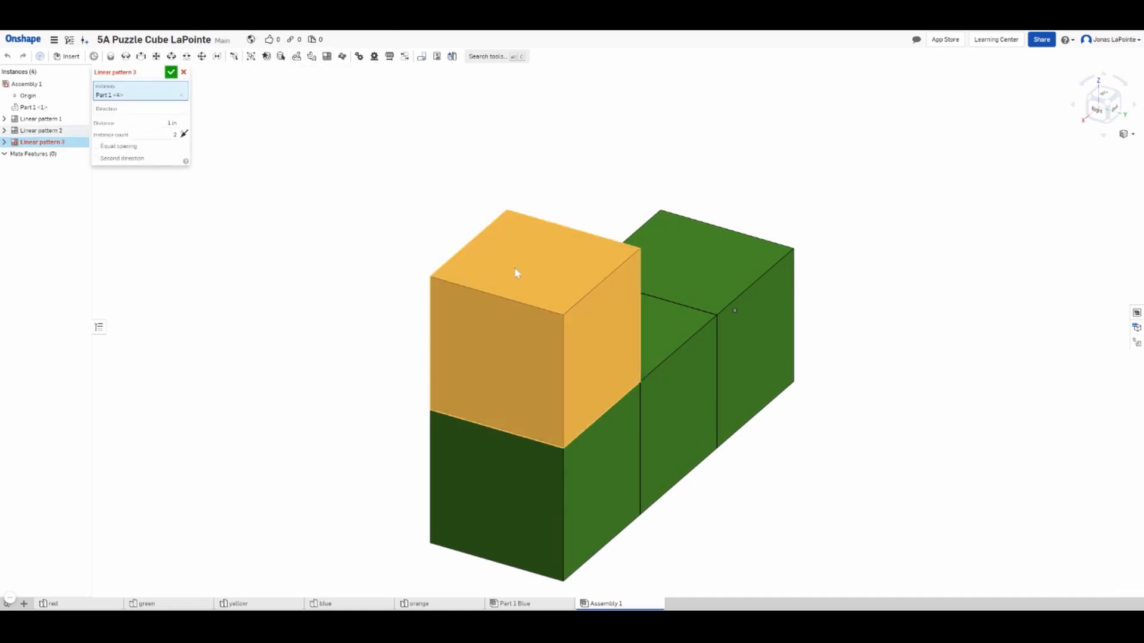
pyautogui.click(113, 109)
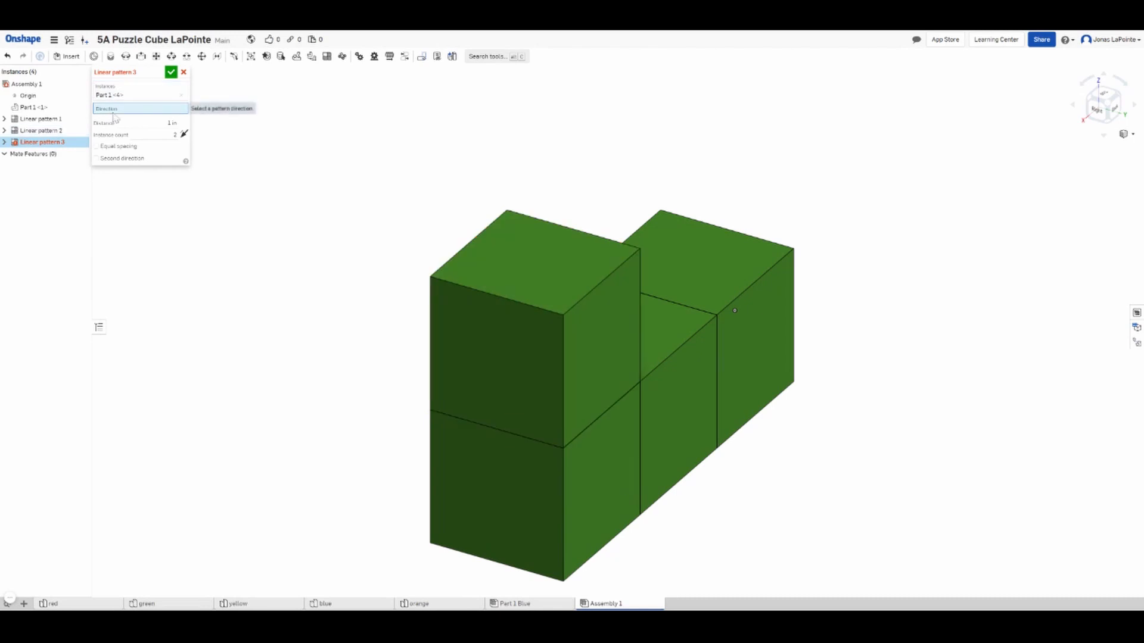
pyautogui.click(585, 336)
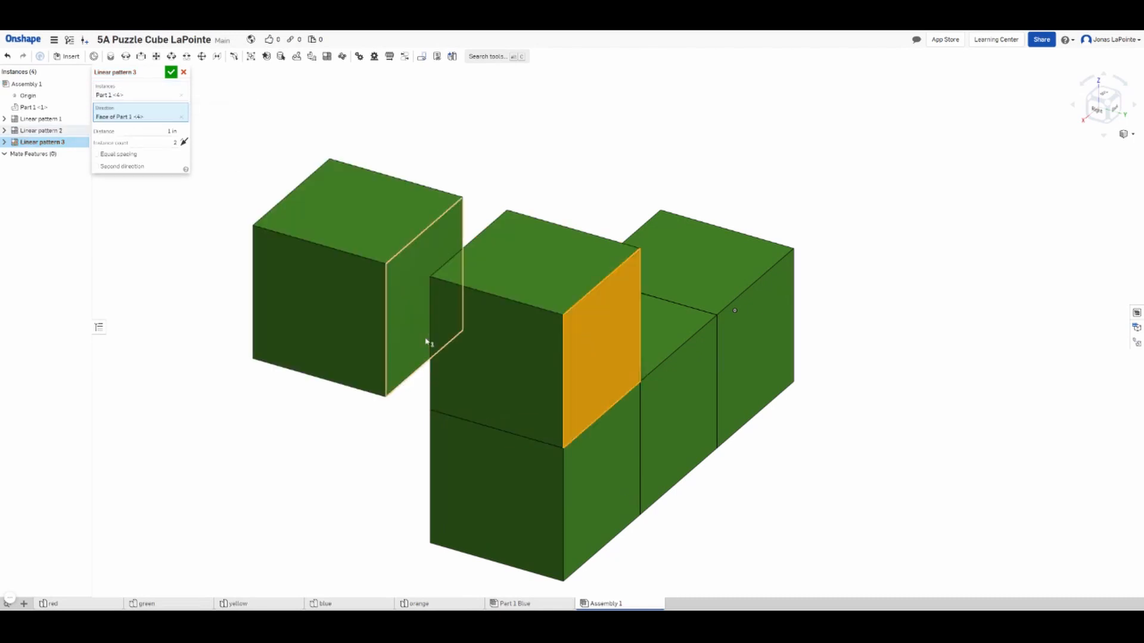
pyautogui.click(184, 142)
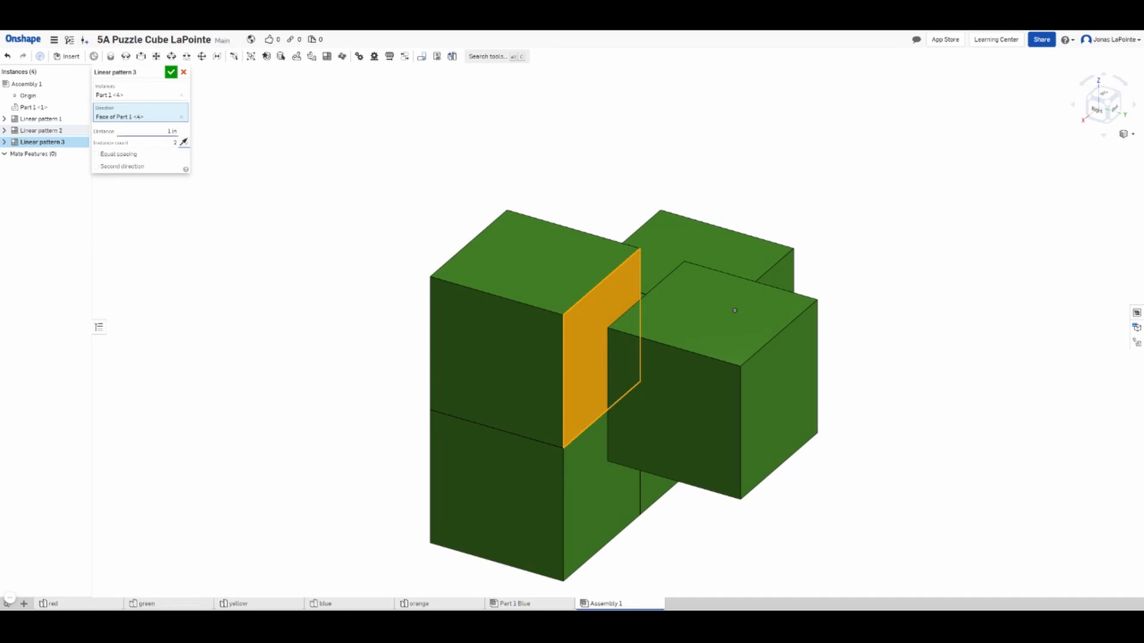
# - Set the backward pattern's distance to 0.75 in and accept it
pyautogui.click(172, 130)
pyautogui.press('BackSpace')
pyautogui.write('.75')
pyautogui.press('Return')
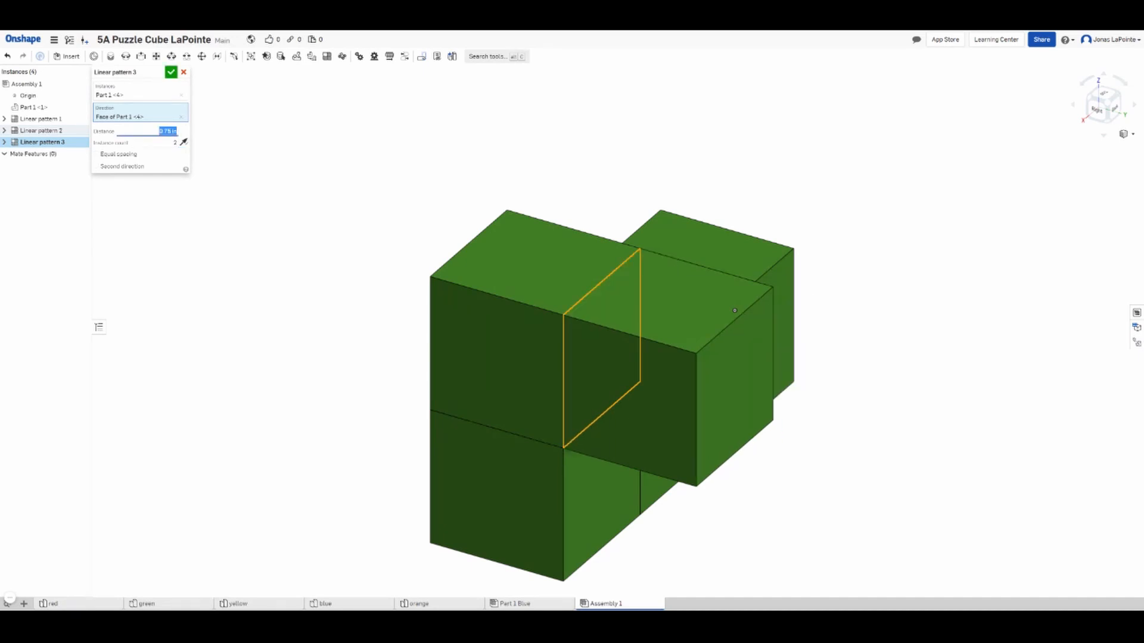
pyautogui.click(171, 72)
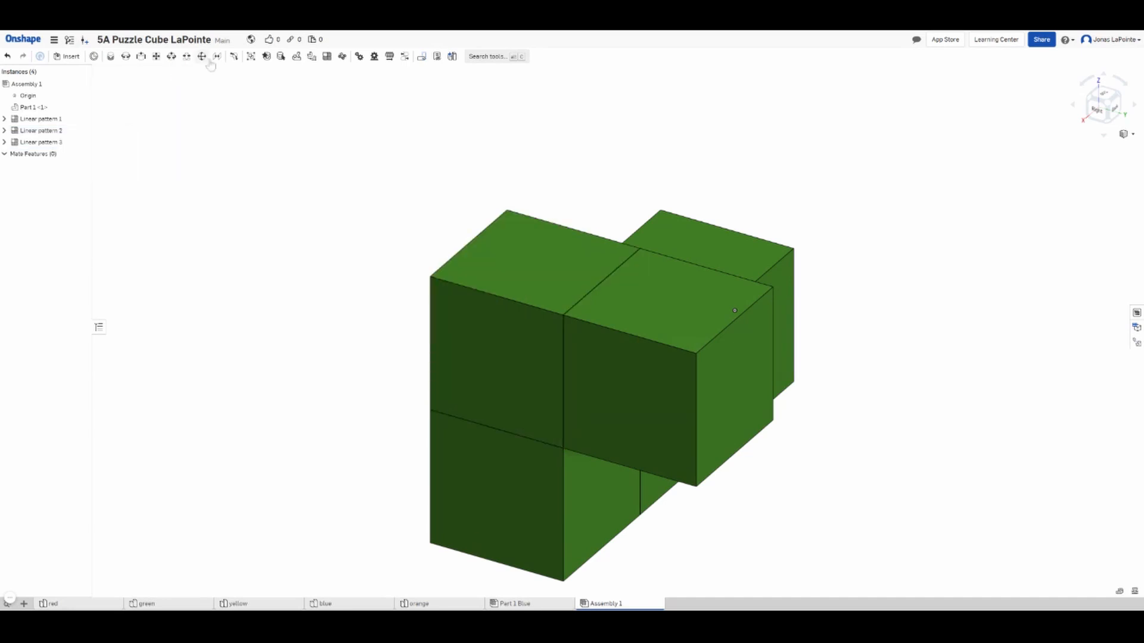
# - Show the finished green piece in isometric view and rename its assembly as Part 2 Green
pyautogui.click(1125, 134)
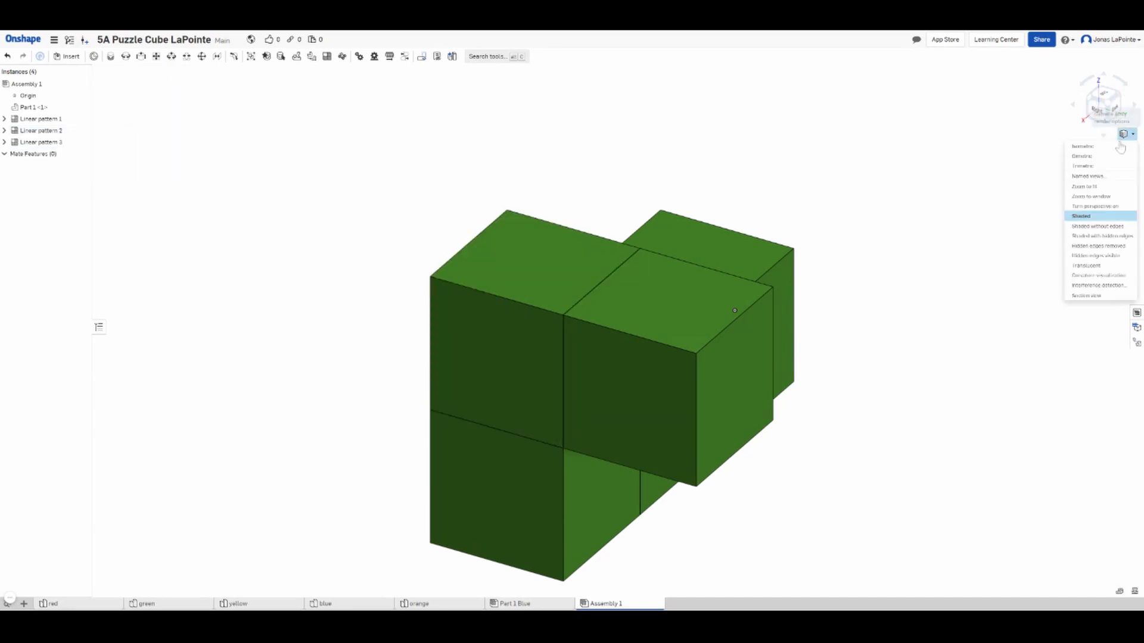
pyautogui.click(1117, 147)
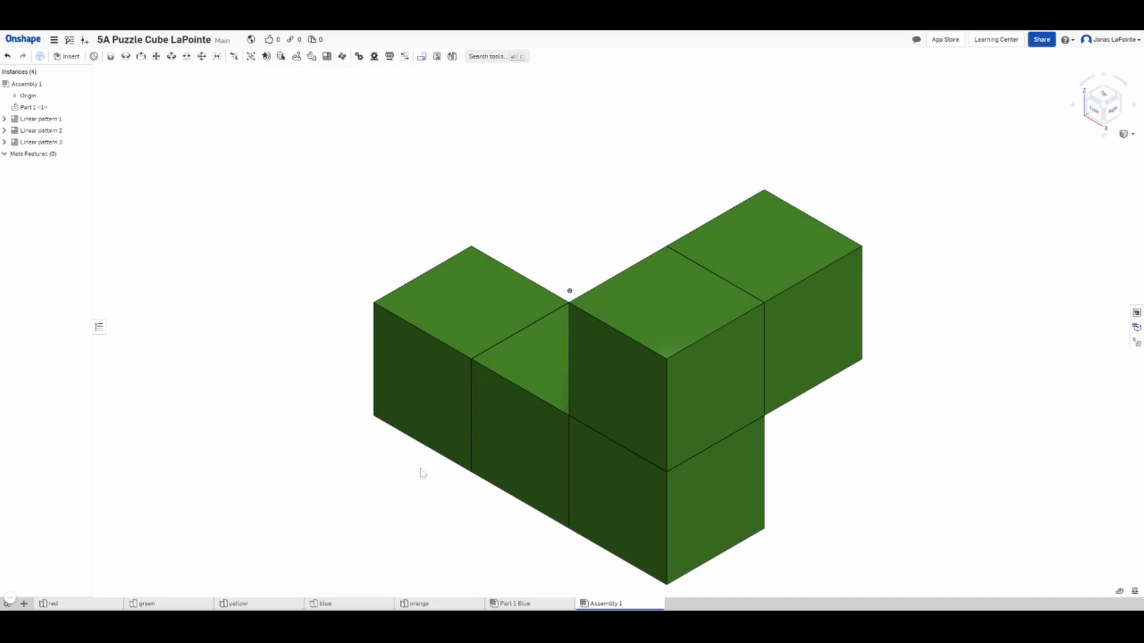
pyautogui.rightClick(601, 606)
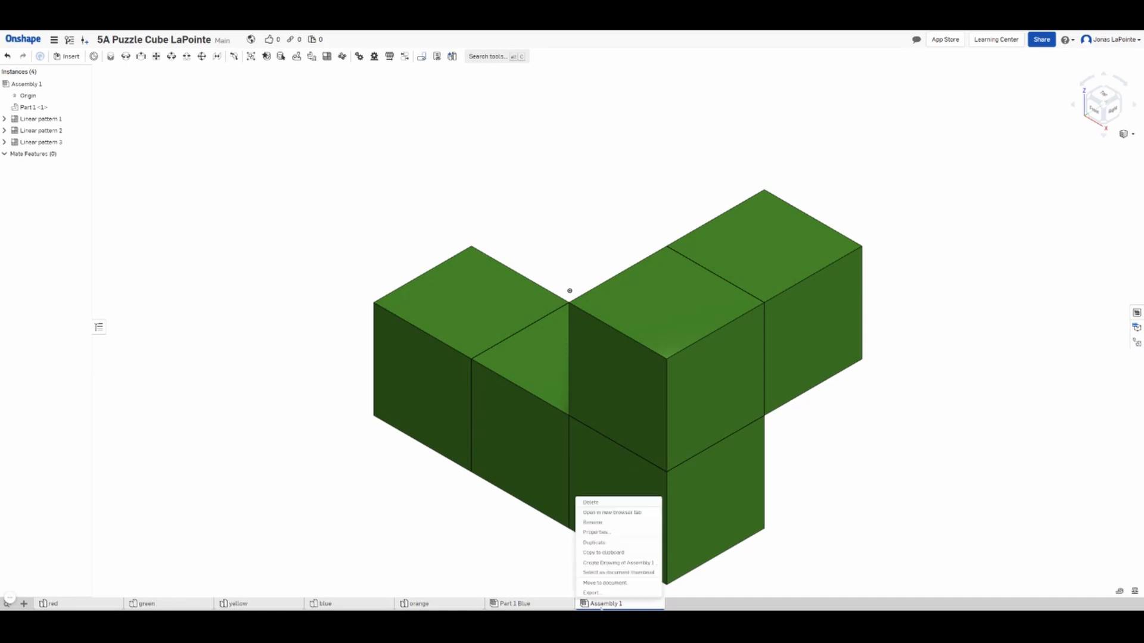
pyautogui.click(596, 532)
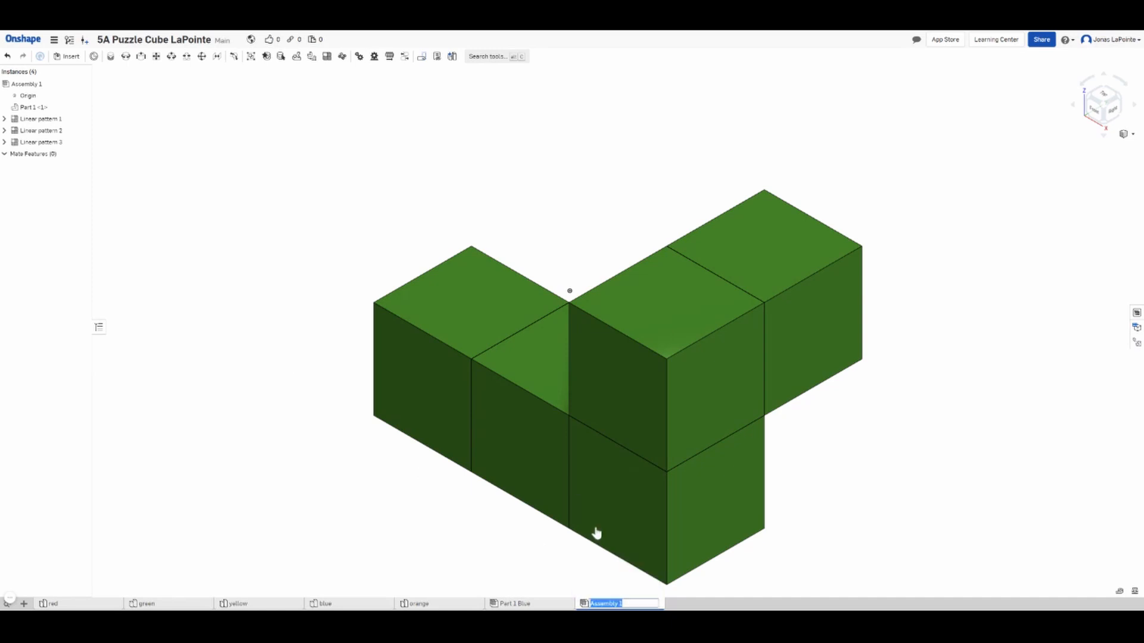
pyautogui.write('Part 2 Green')
pyautogui.press('Return')
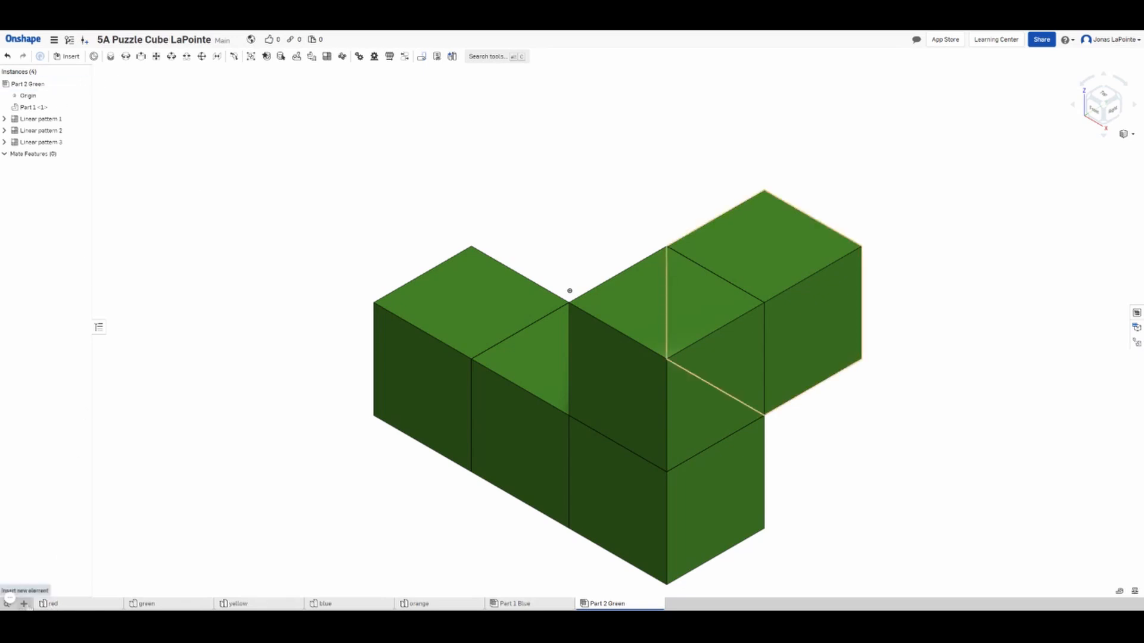
# - Create a new assembly and insert one instance of the red cube at the origin
pyautogui.click(24, 604)
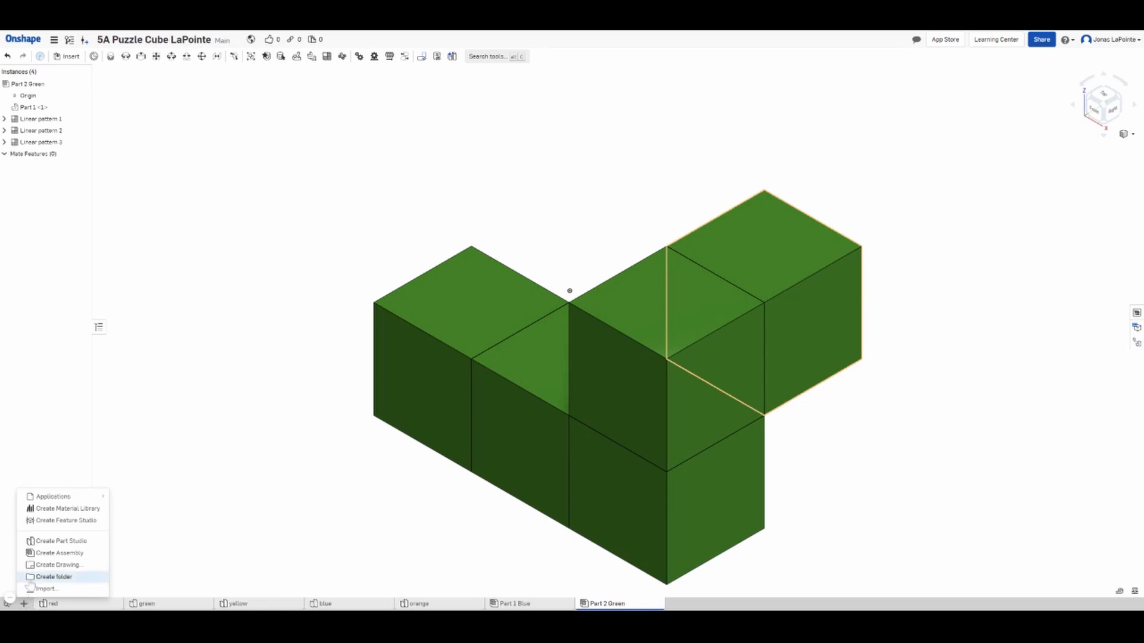
pyautogui.click(77, 556)
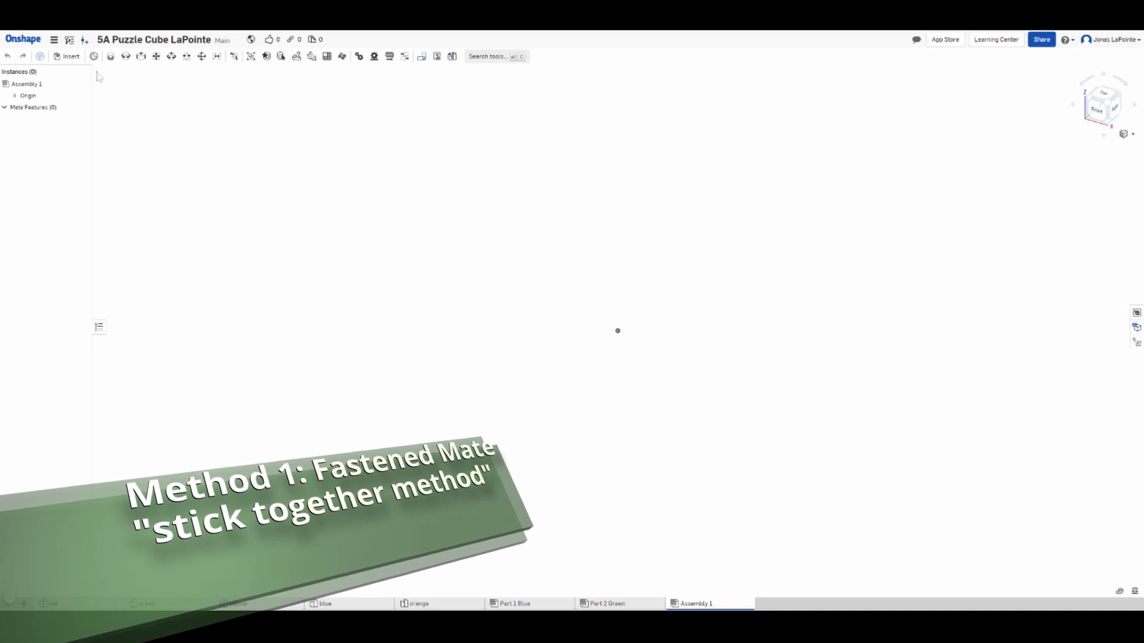
pyautogui.click(66, 56)
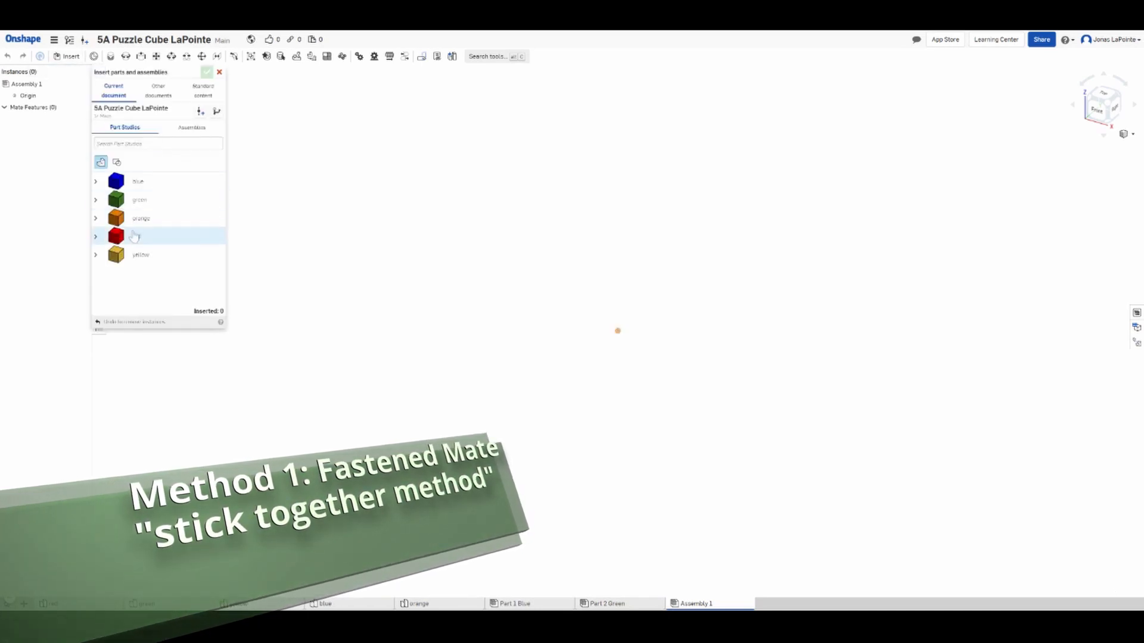
pyautogui.click(135, 237)
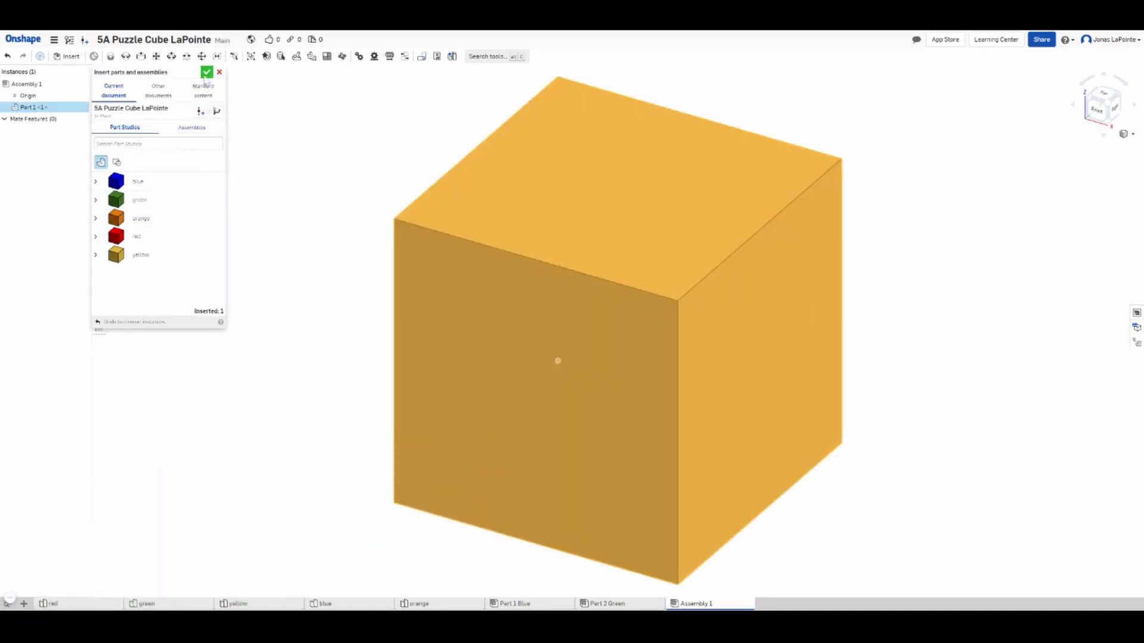
pyautogui.click(206, 72)
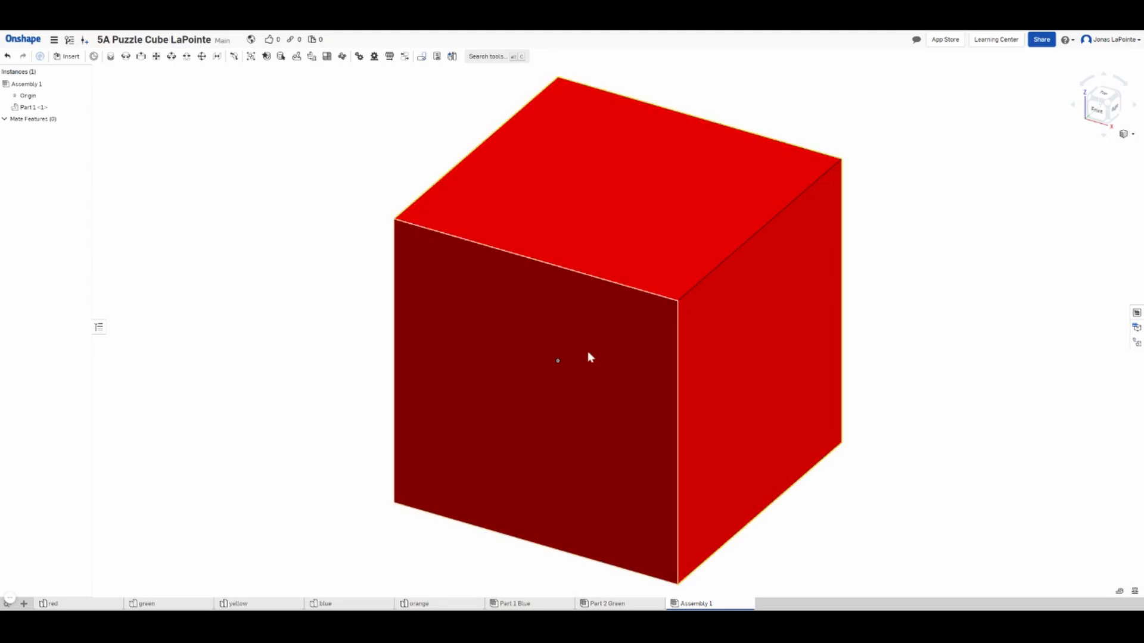
# - Insert a second red cube into the assembly, leaving clear space to the left of the origin cube
pyautogui.scroll(-3, 589, 355)
pyautogui.scroll(-2, 590, 357)
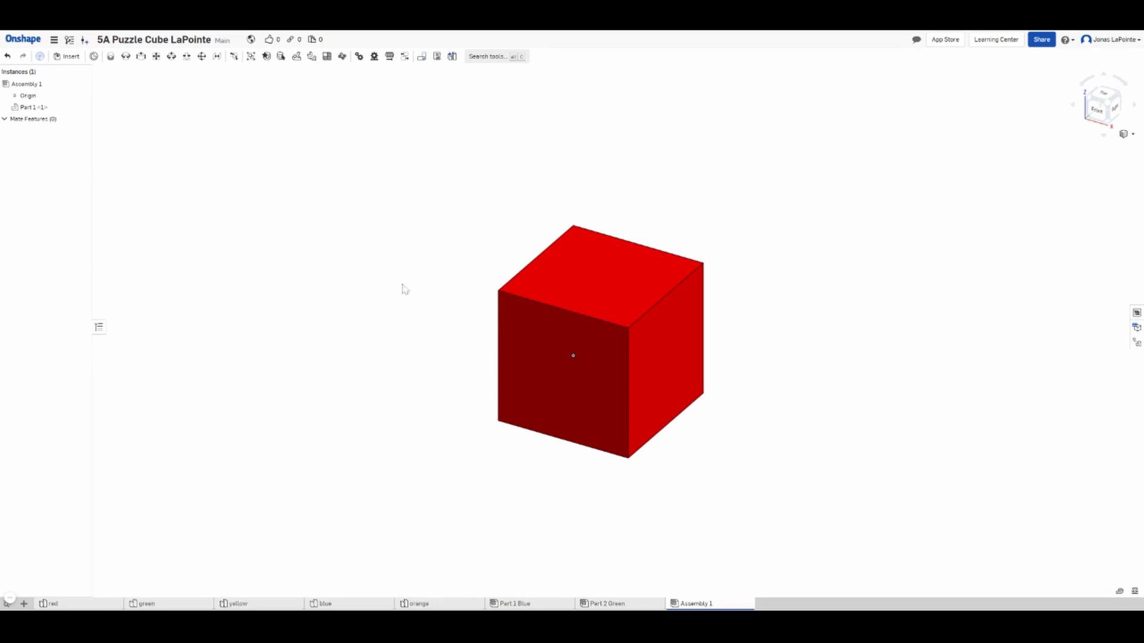
pyautogui.scroll(-5, 545, 287)
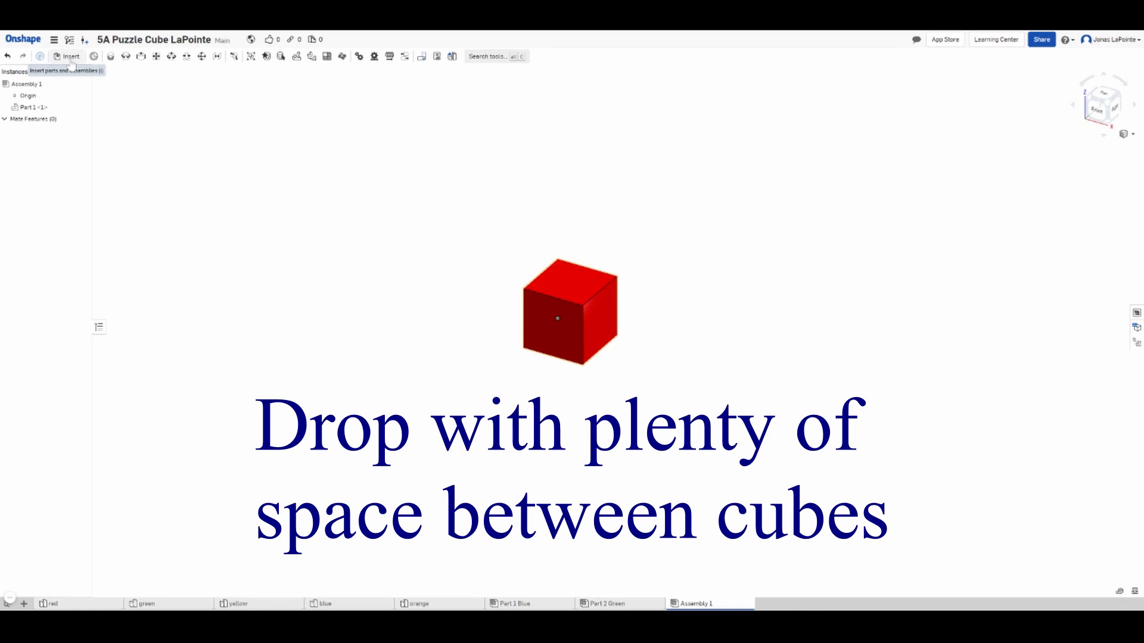
pyautogui.click(70, 58)
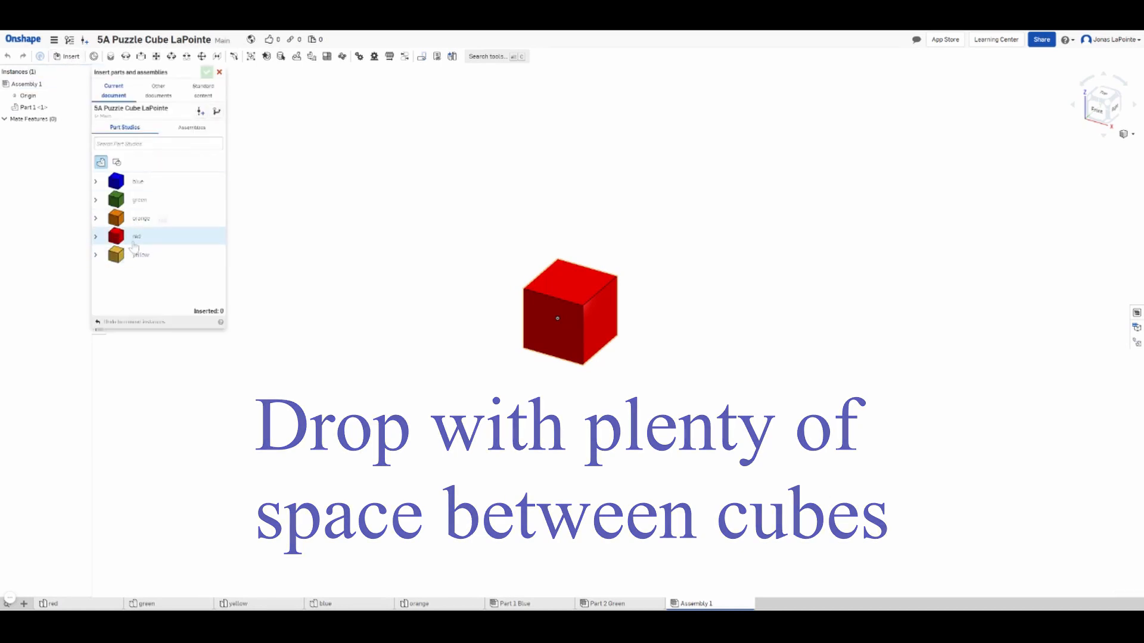
pyautogui.click(134, 244)
pyautogui.click(410, 284)
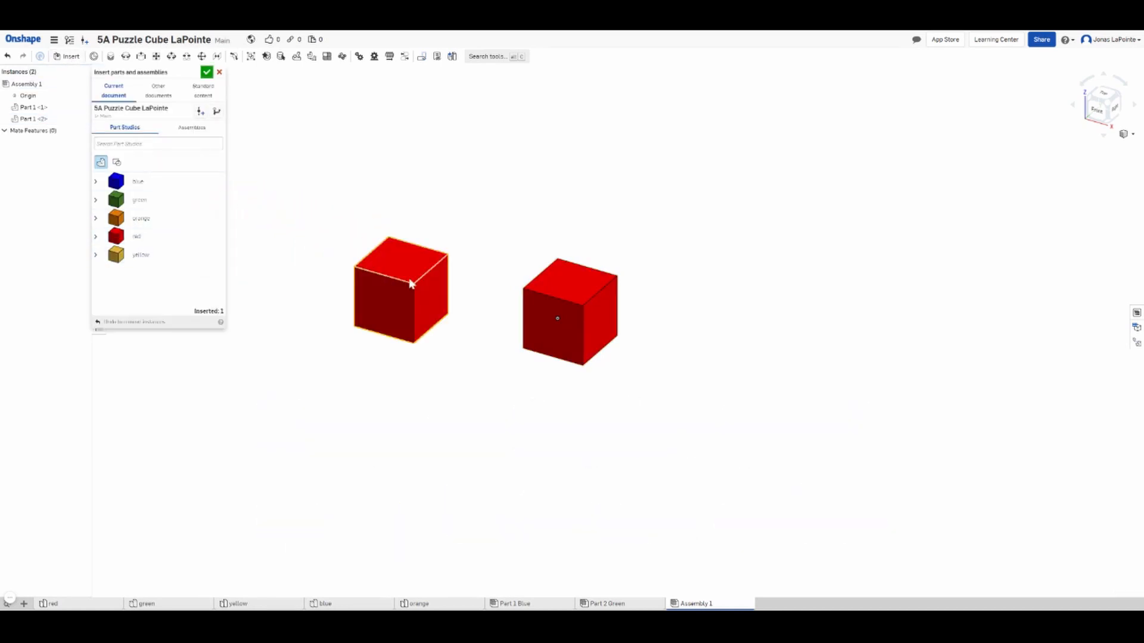
# - Insert three more red cubes, spaced apart above, to the right of and below the origin cube, and accept the insertions
pyautogui.click(138, 255)
pyautogui.click(492, 189)
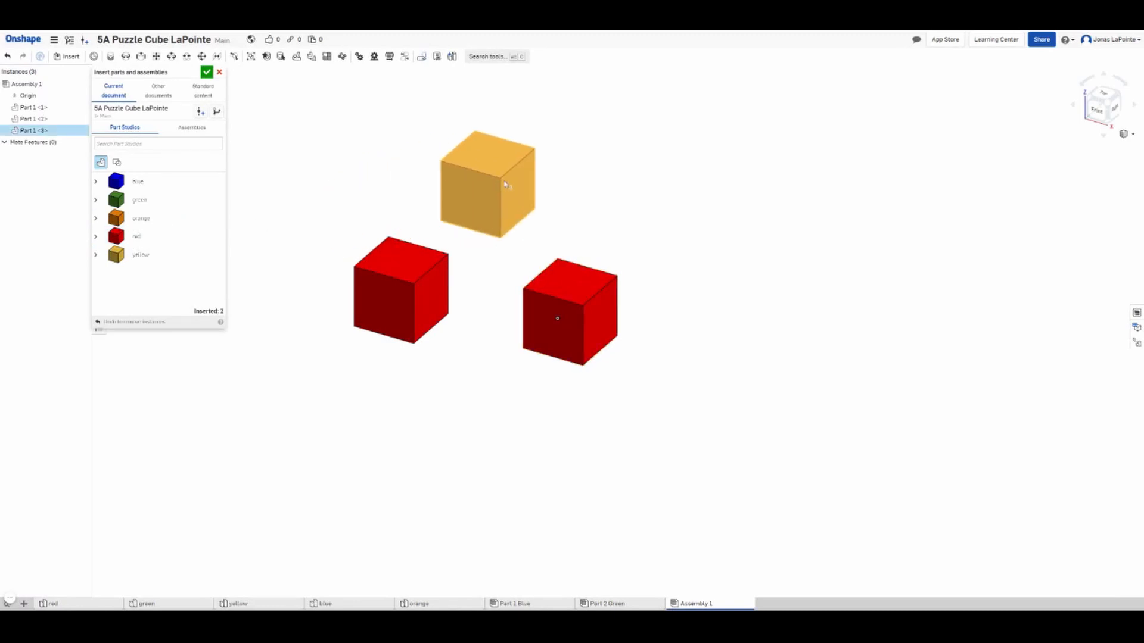
pyautogui.click(505, 184)
pyautogui.click(134, 236)
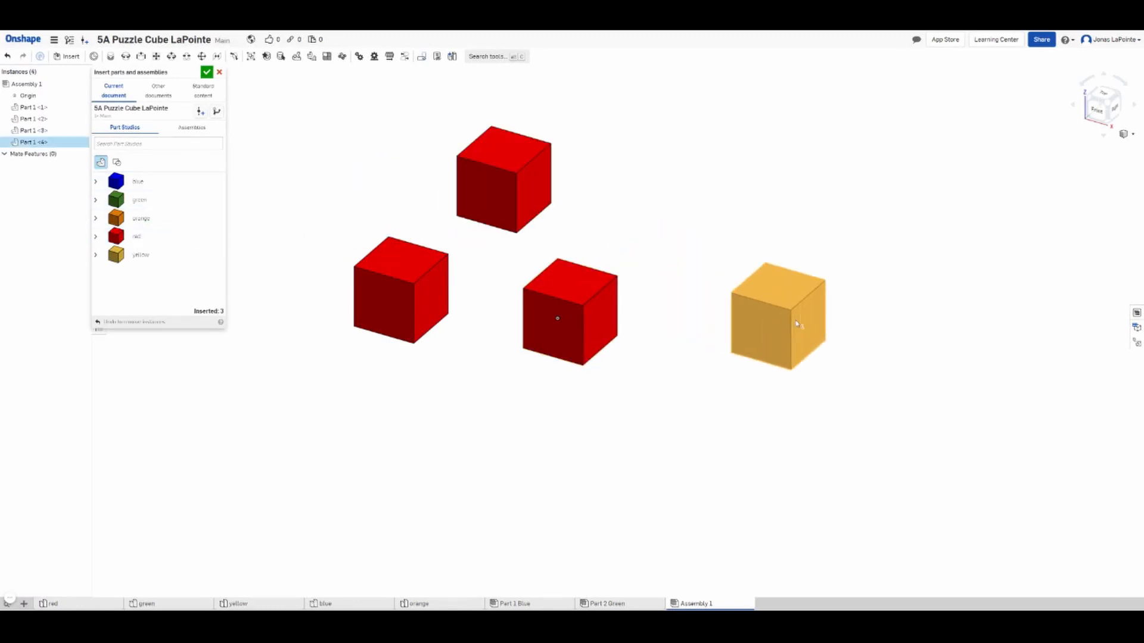
pyautogui.click(812, 327)
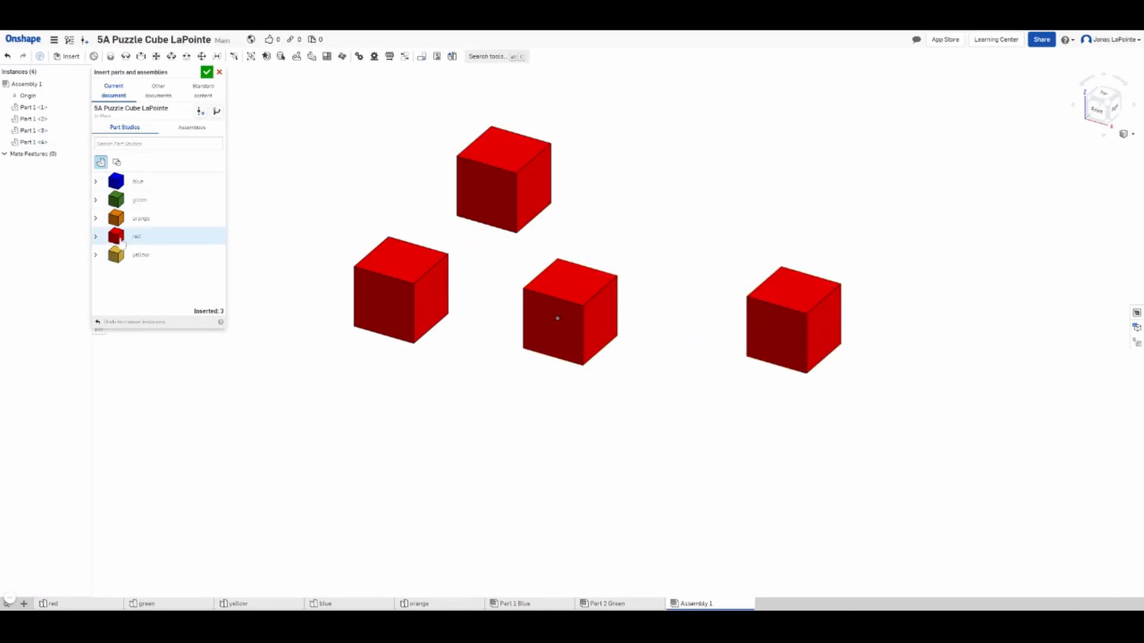
pyautogui.click(122, 239)
pyautogui.click(654, 490)
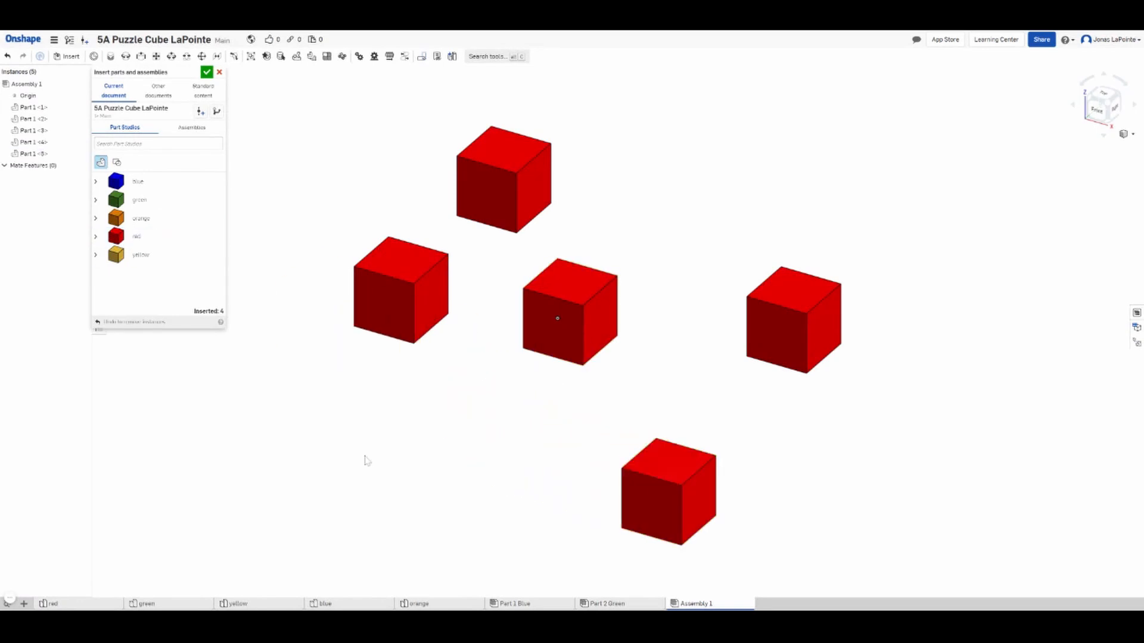
pyautogui.click(206, 73)
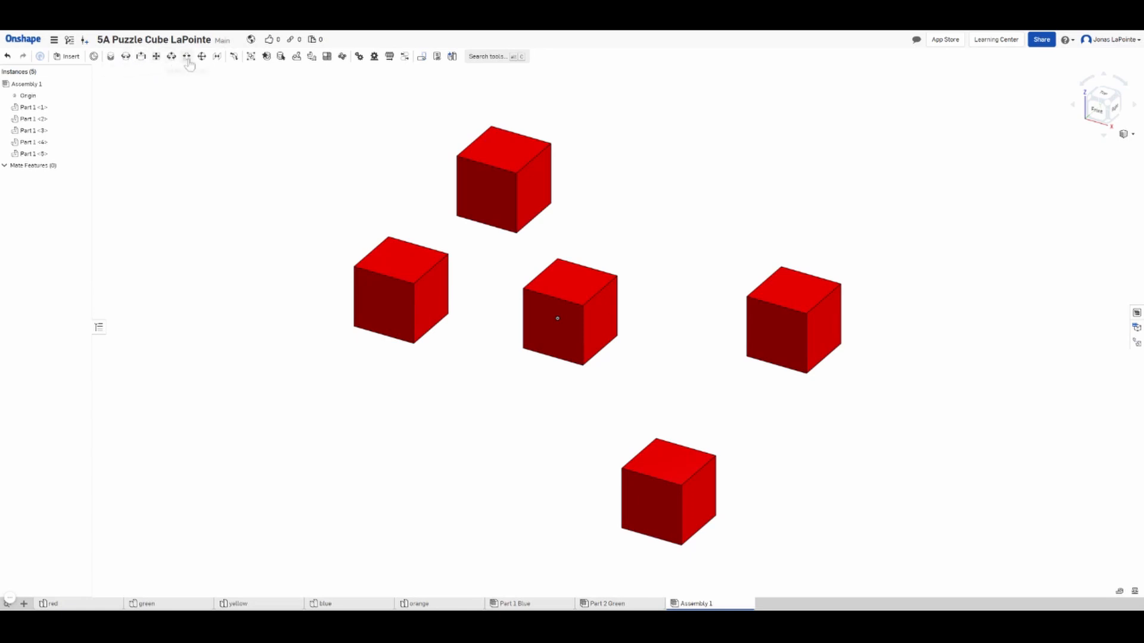
# - Join the upper cube's right face to the far-right cube's left face with a fastened mate at their face centers
pyautogui.click(110, 56)
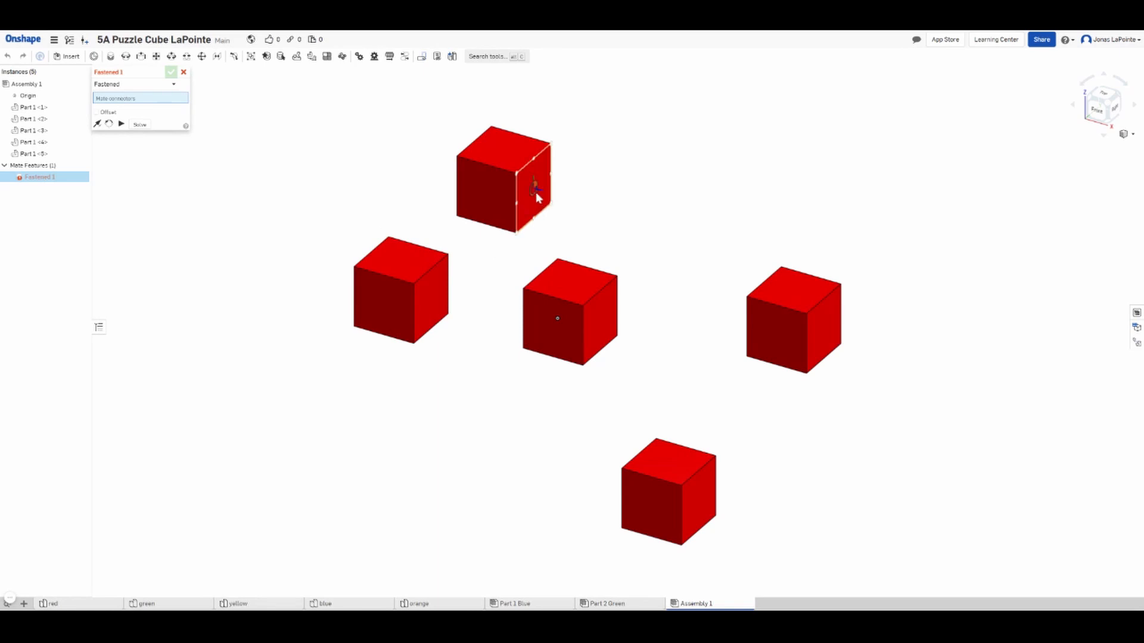
pyautogui.scroll(5, 537, 197)
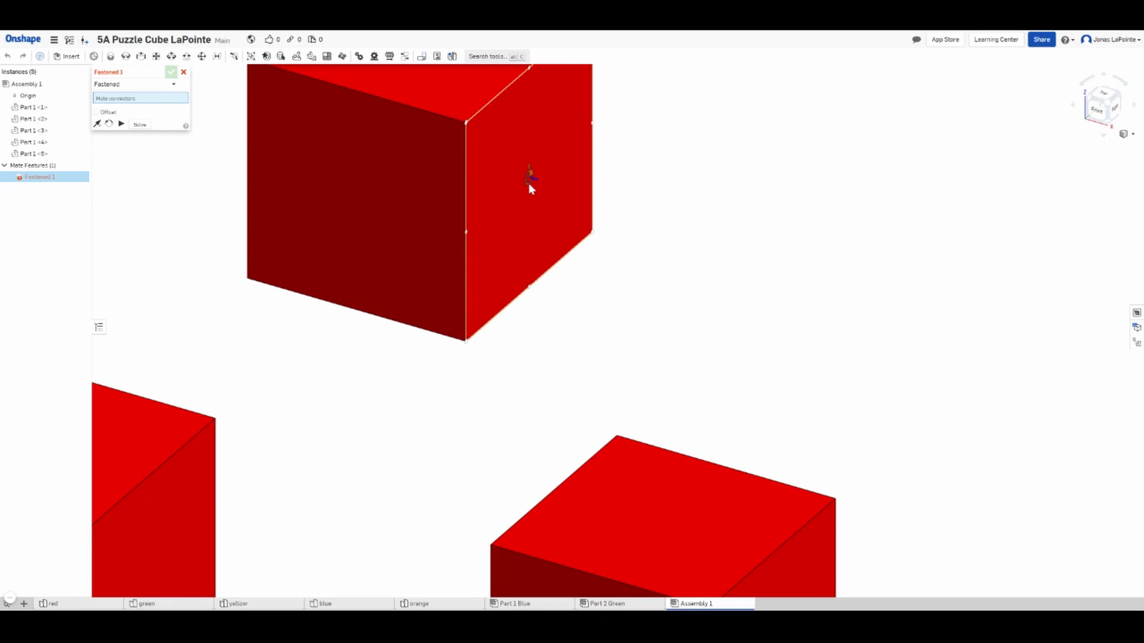
pyautogui.scroll(-5, 530, 176)
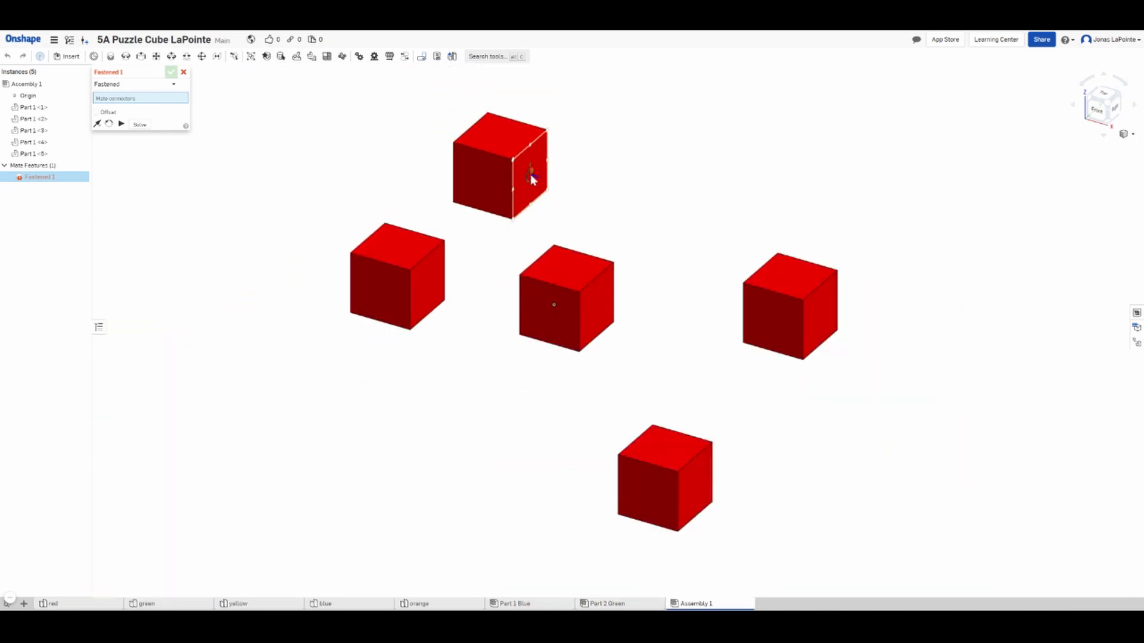
pyautogui.click(532, 178)
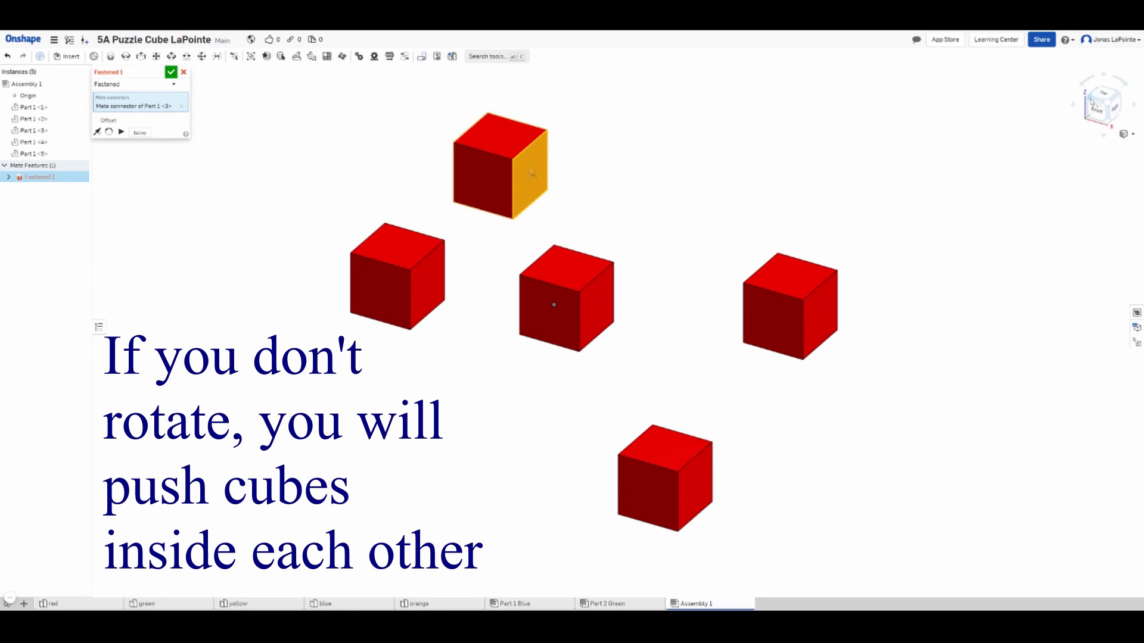
pyautogui.click(1092, 103)
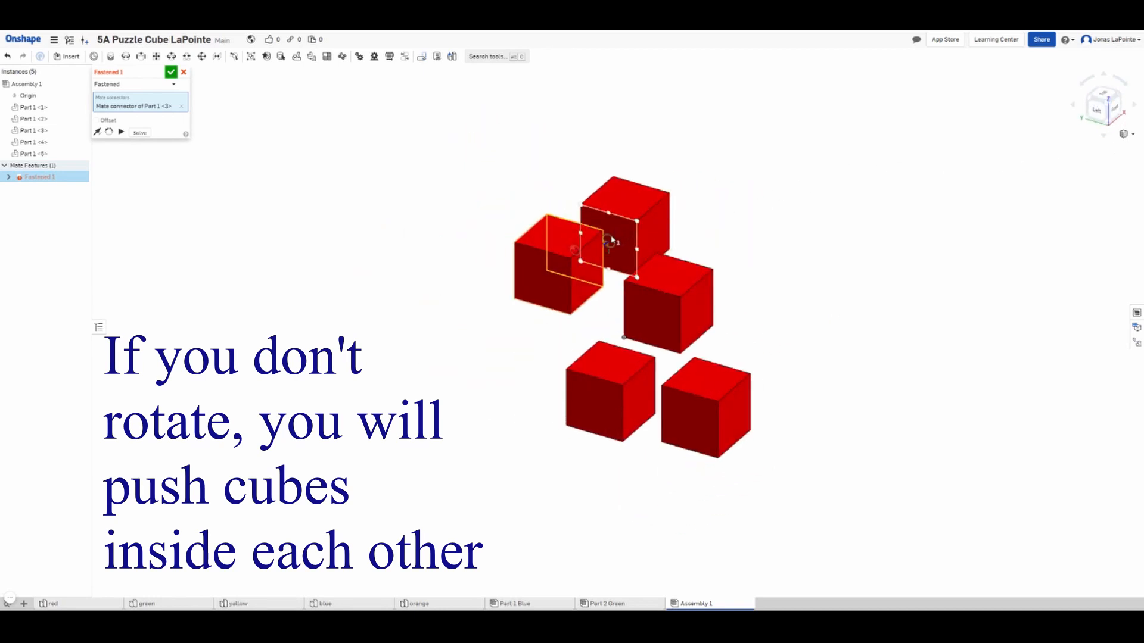
pyautogui.click(612, 240)
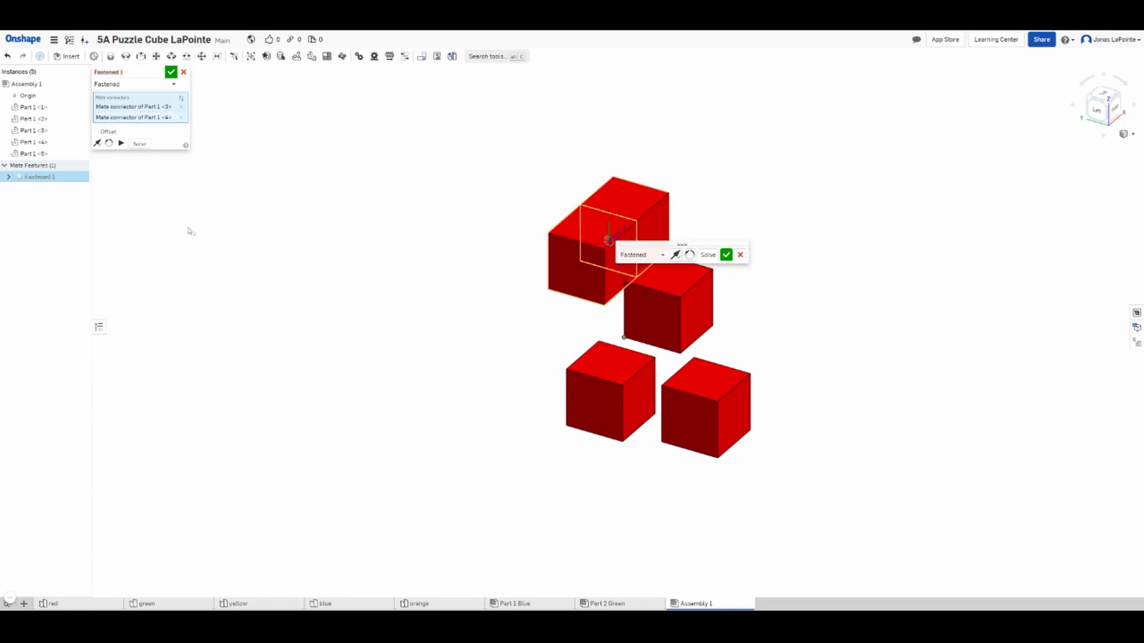
pyautogui.click(726, 255)
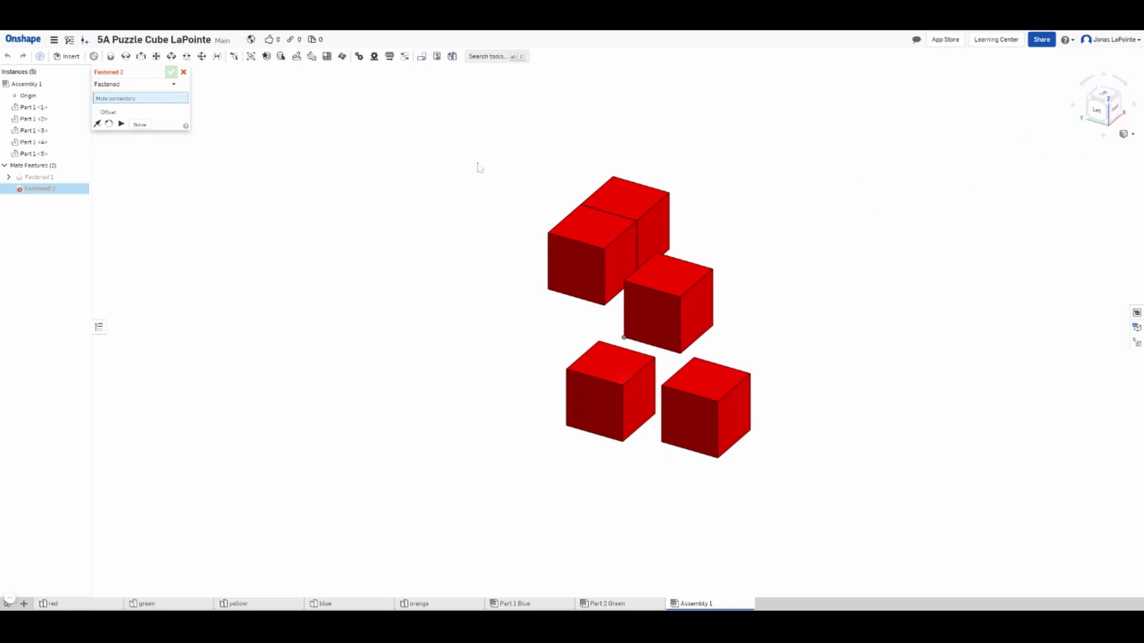
pyautogui.click(185, 72)
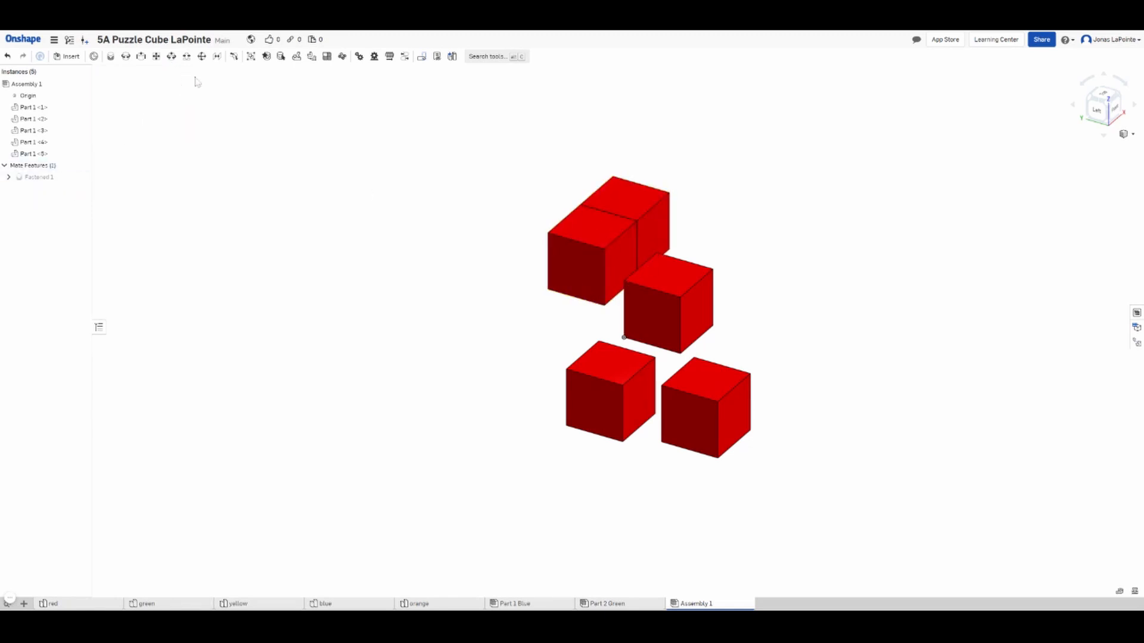
# - Fasten the left face of the joined pair to the origin cube's right face to form a three-cube row
pyautogui.click(110, 57)
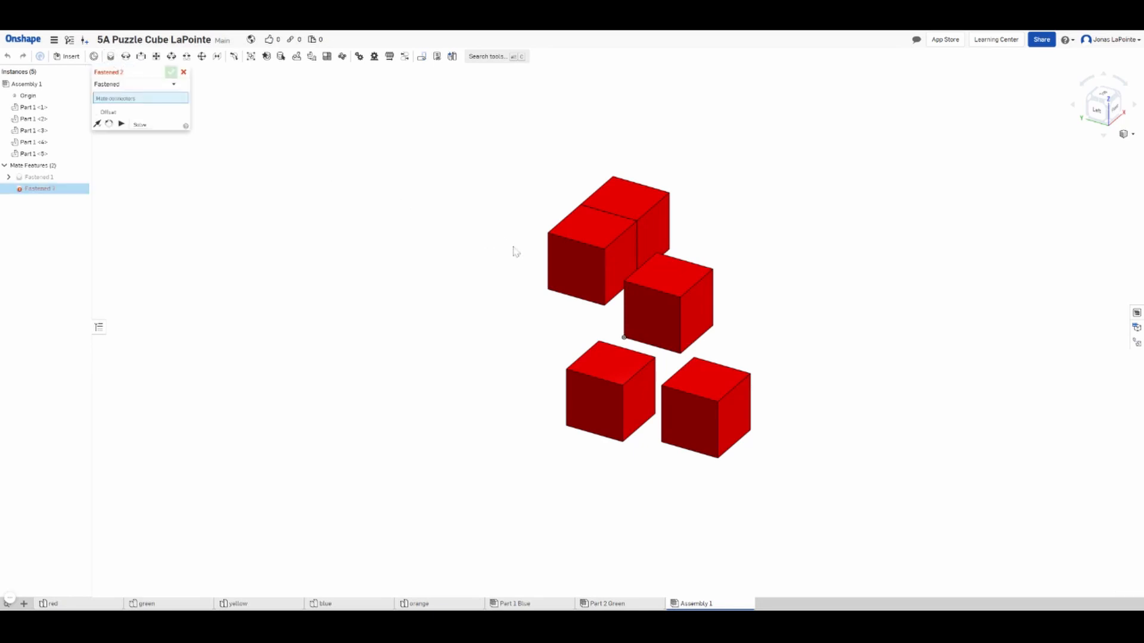
pyautogui.click(566, 266)
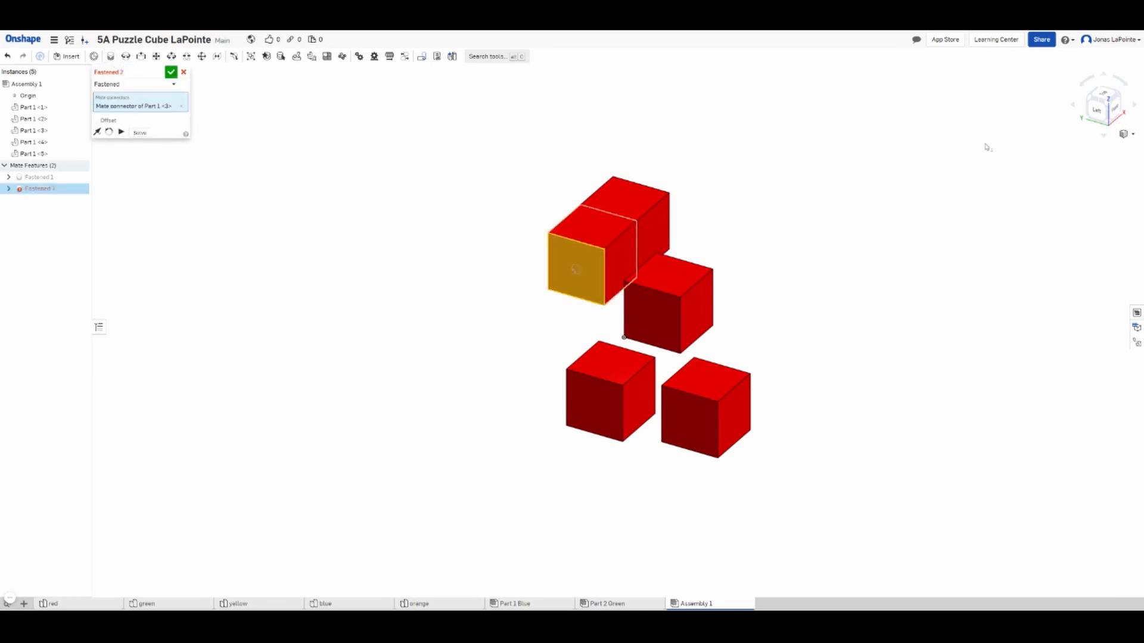
pyautogui.click(1119, 98)
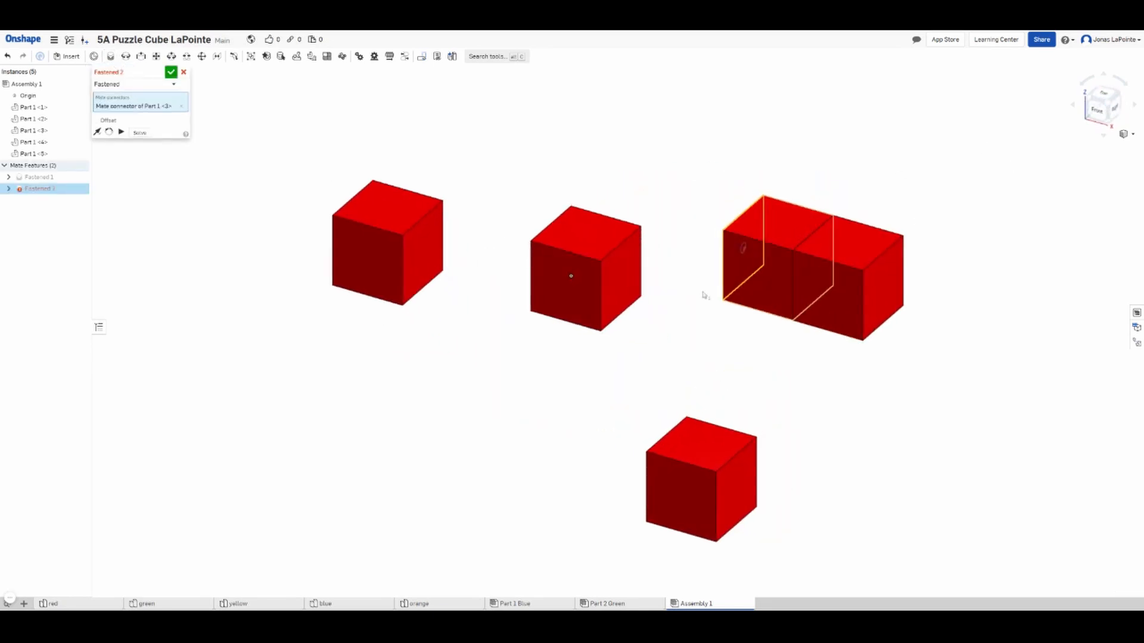
pyautogui.click(622, 280)
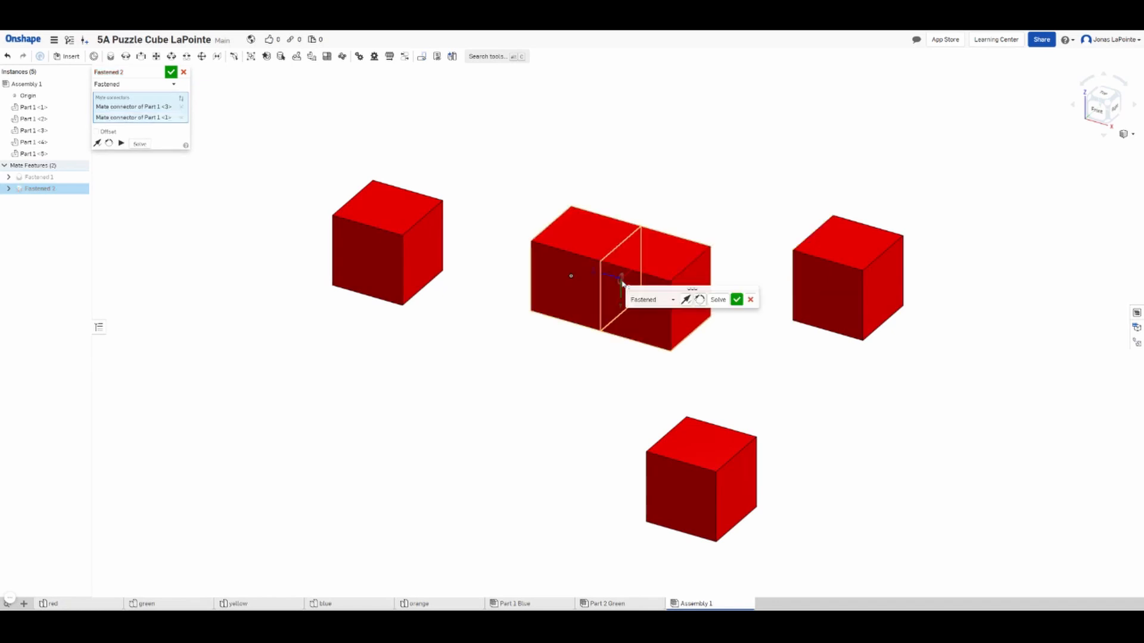
pyautogui.click(171, 72)
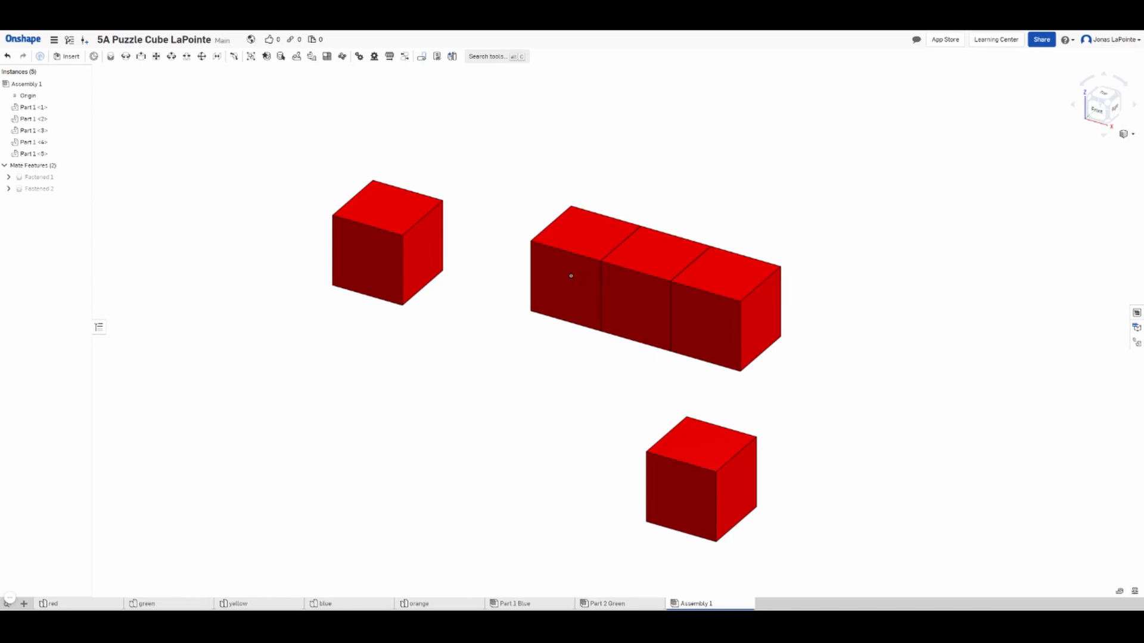
# - Fasten the bottom face of the loose cube beside the row onto the origin cube's top face
pyautogui.click(110, 58)
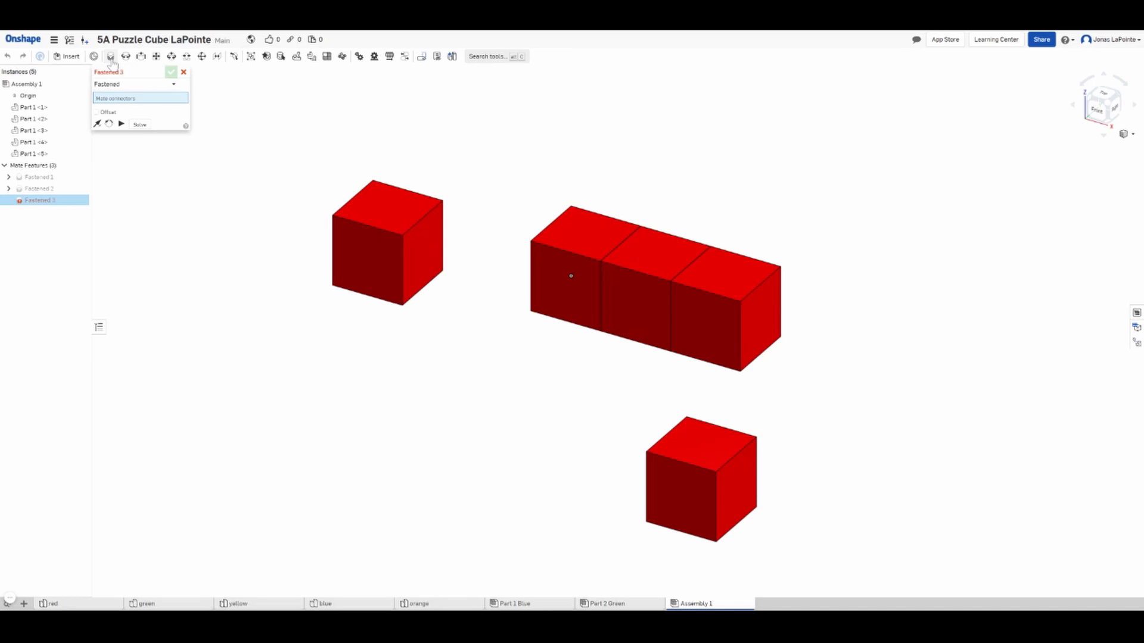
pyautogui.click(584, 232)
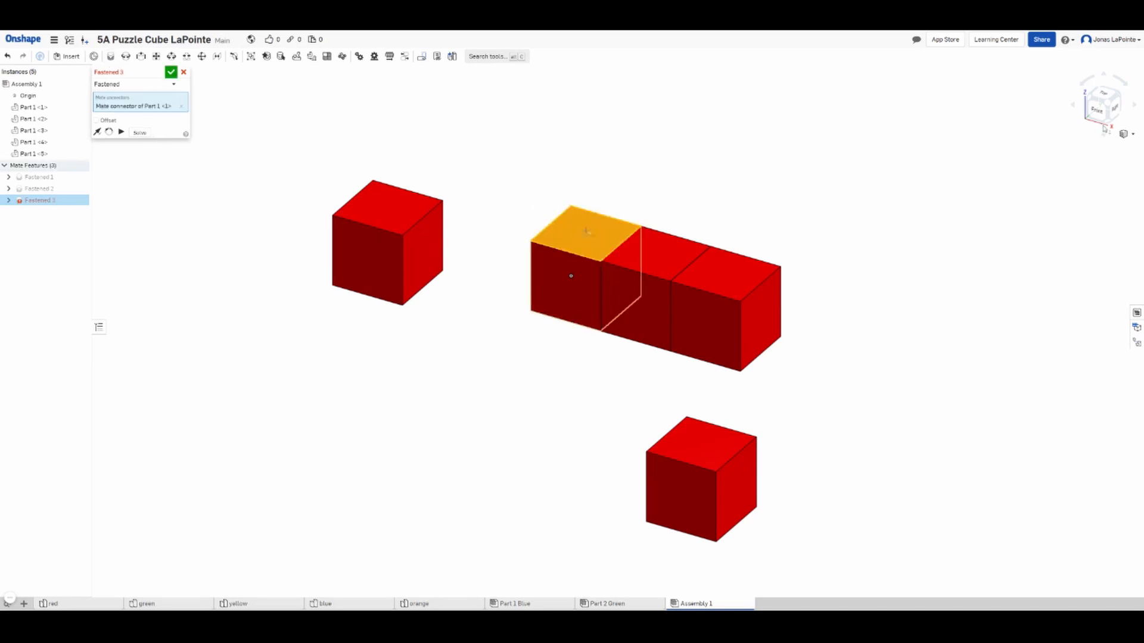
pyautogui.click(1107, 126)
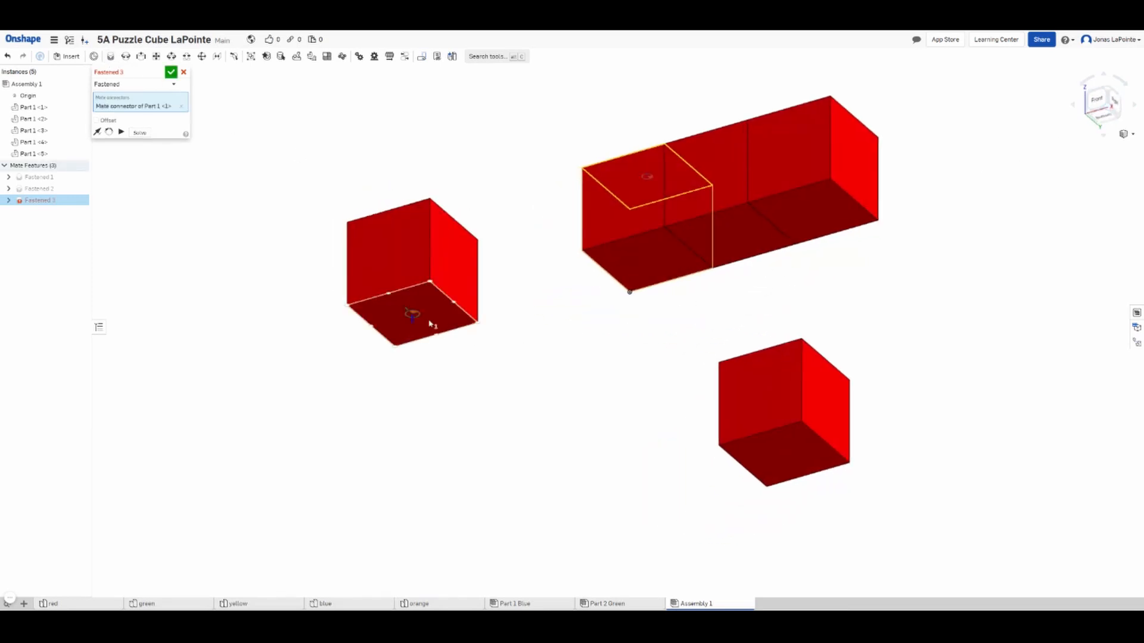
pyautogui.click(422, 322)
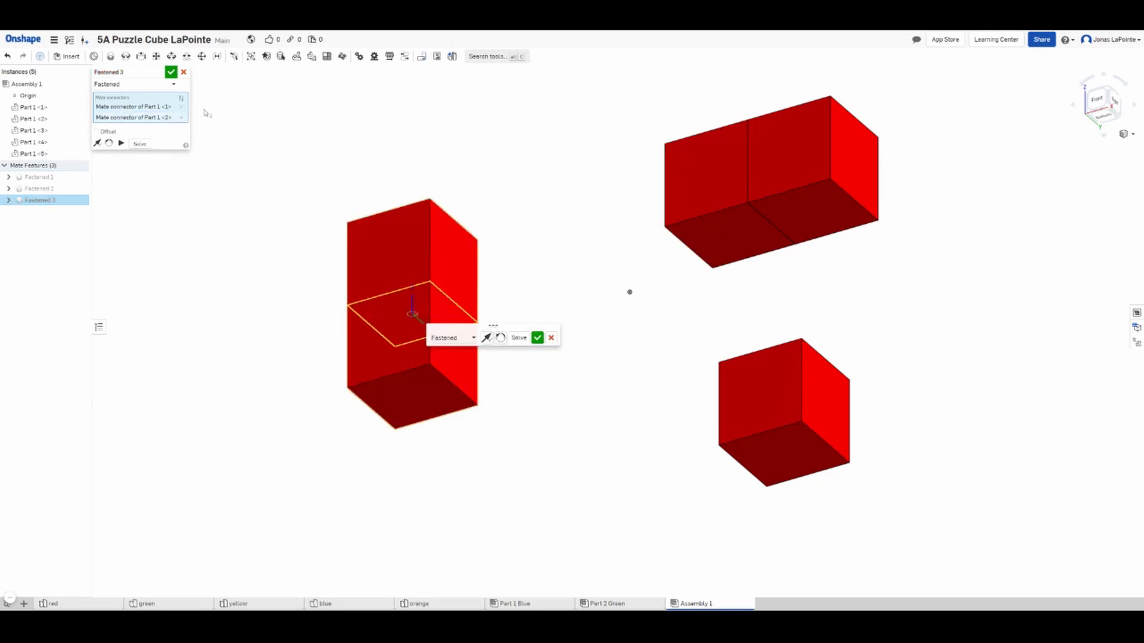
pyautogui.click(170, 73)
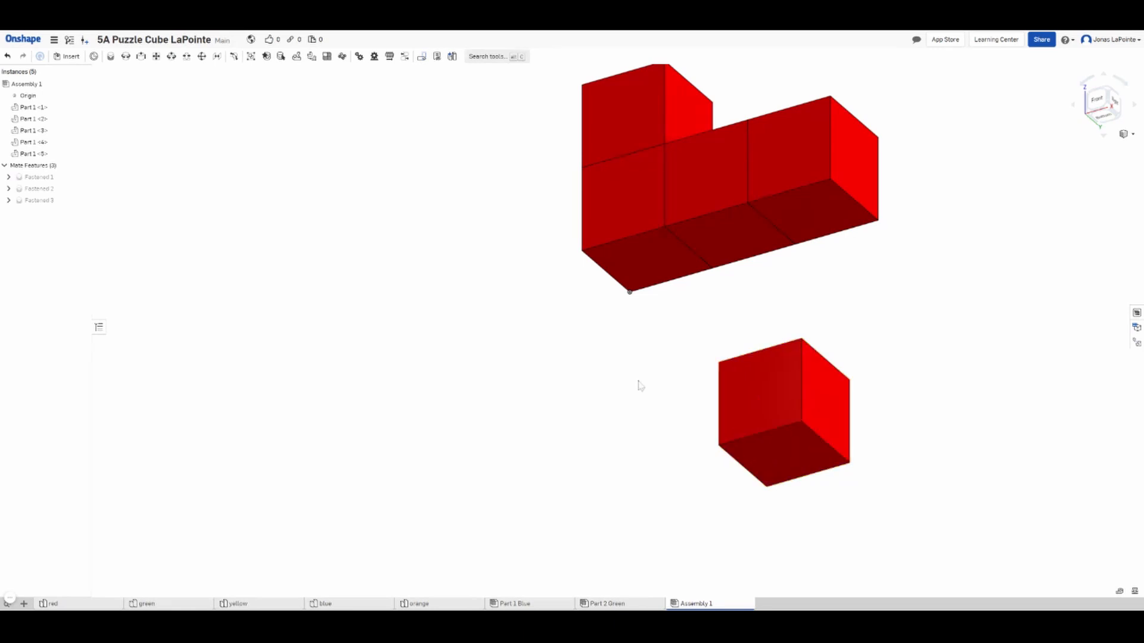
# - Fasten the last loose cube's bottom face onto the top face of the cube at the row's right end
pyautogui.click(110, 56)
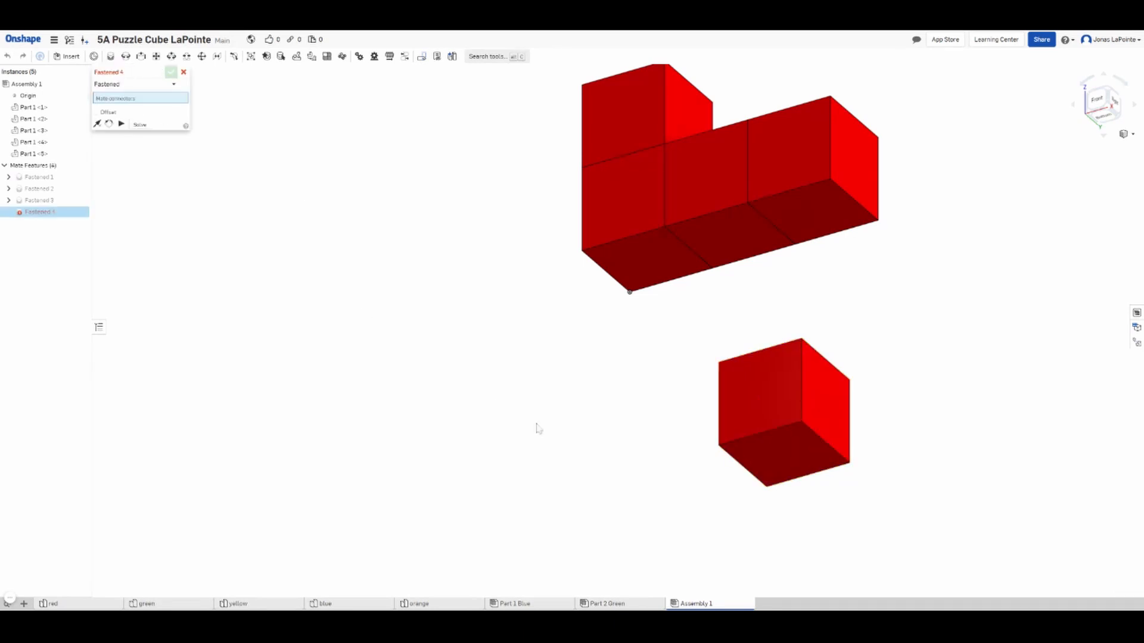
pyautogui.click(782, 460)
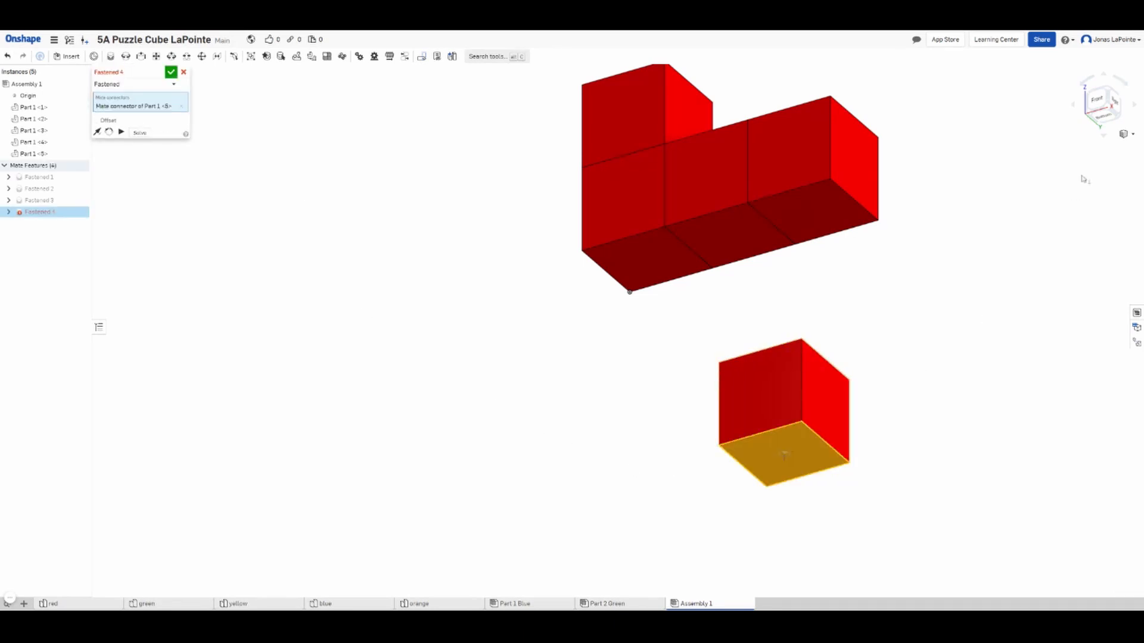
pyautogui.click(1109, 99)
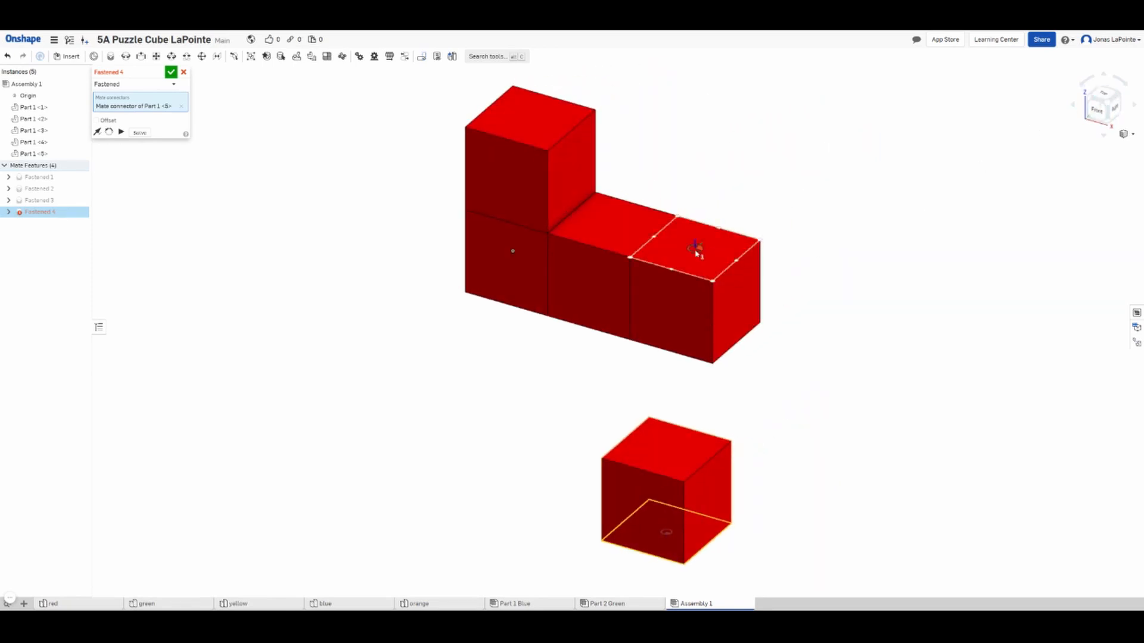
pyautogui.click(695, 250)
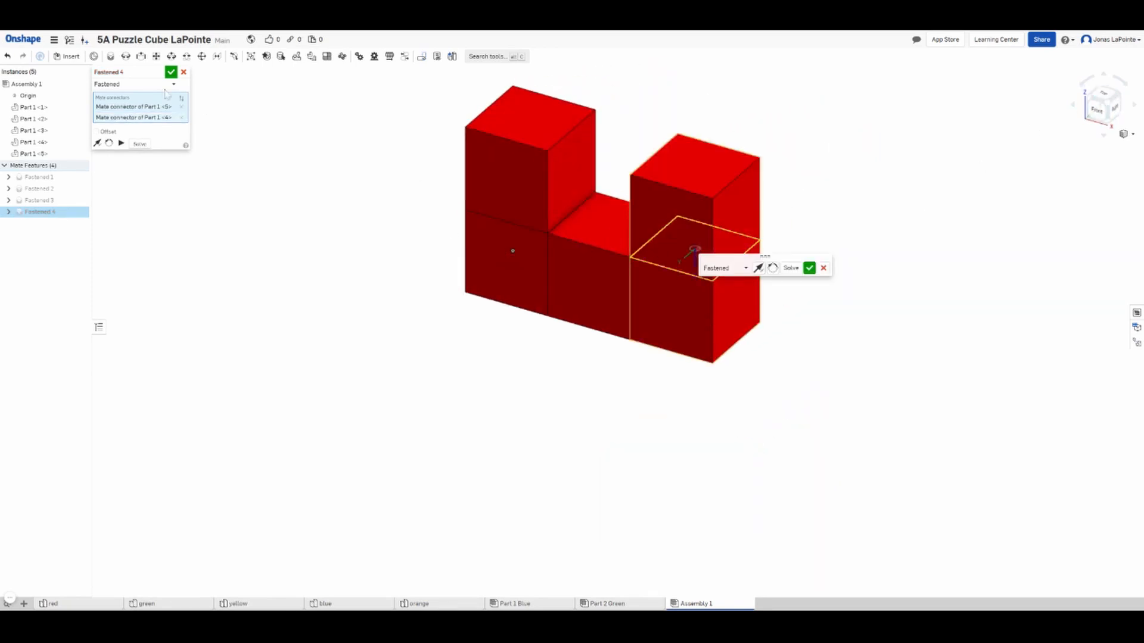
pyautogui.click(171, 73)
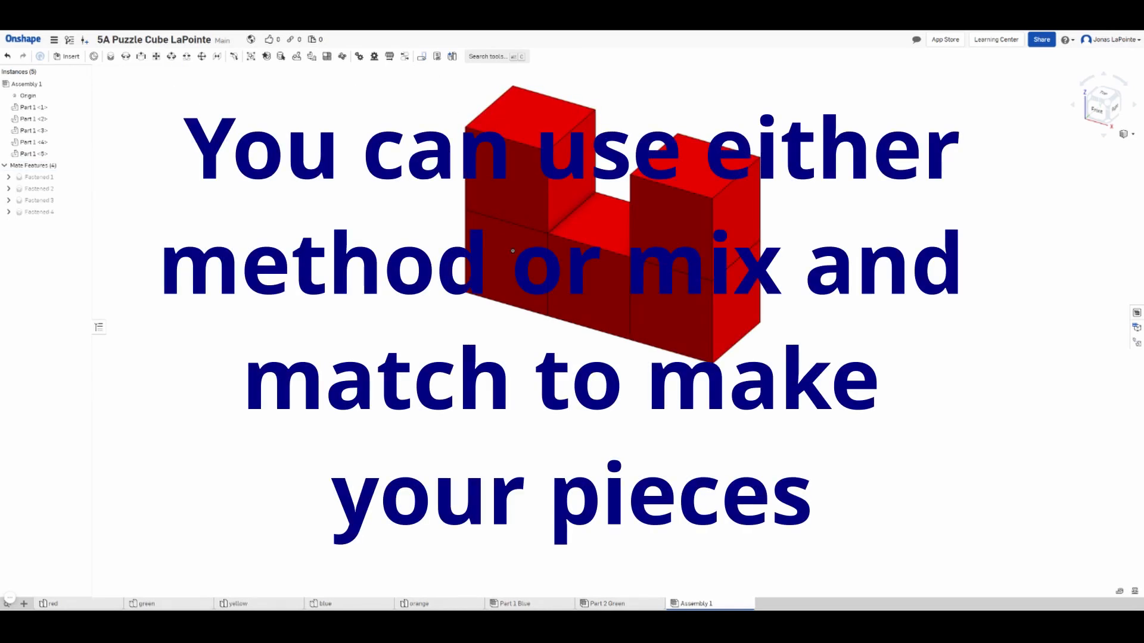
# - Rename the assembly as Part 3 Red
pyautogui.rightClick(694, 603)
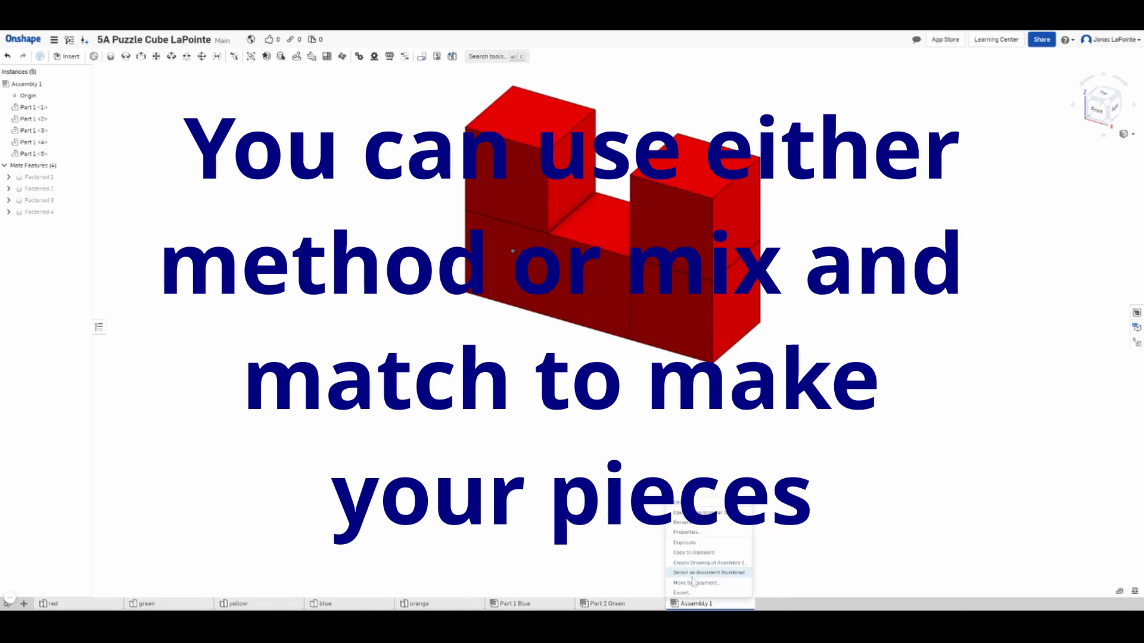
pyautogui.click(682, 523)
pyautogui.write('Part 3 Red')
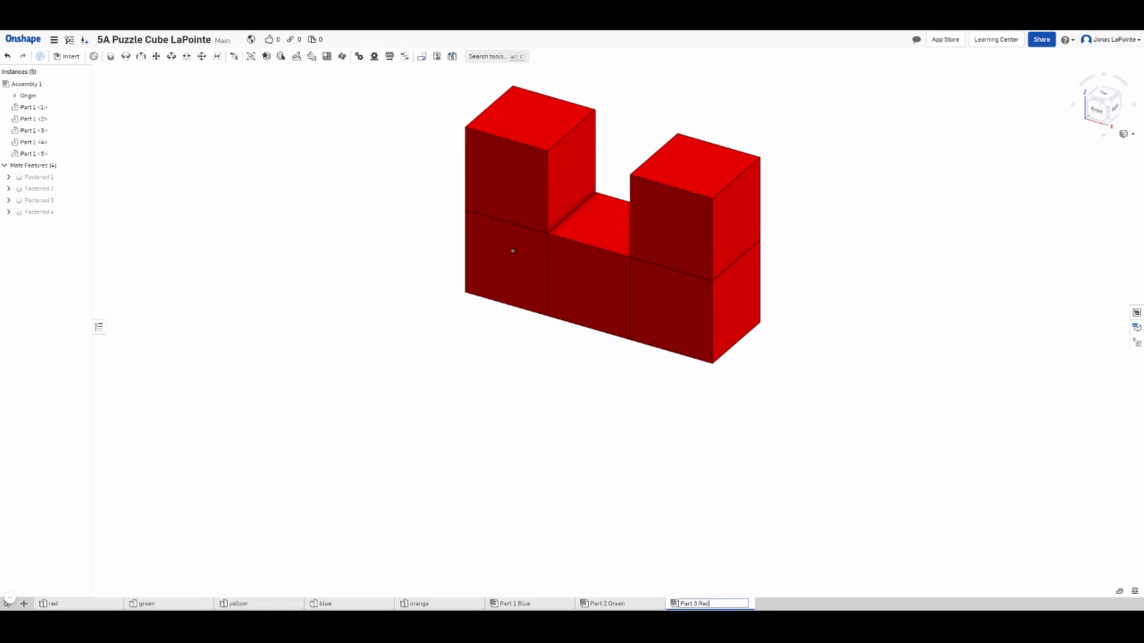
pyautogui.press('Return')
# - Create a new folder in the document and name it Color Cubes
pyautogui.click(23, 603)
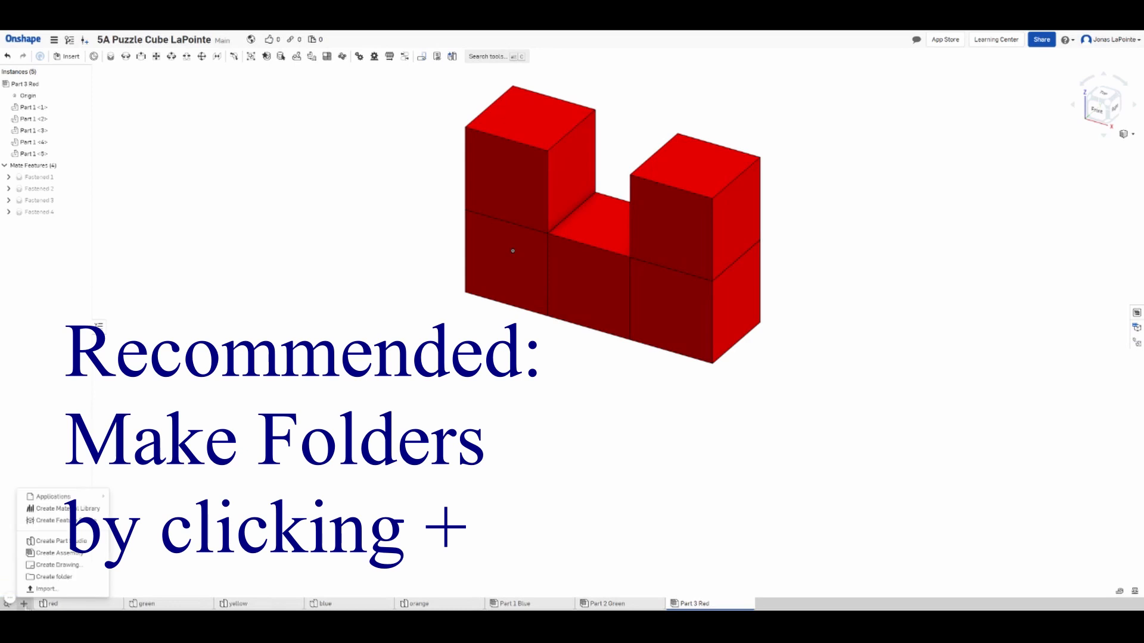
pyautogui.click(67, 577)
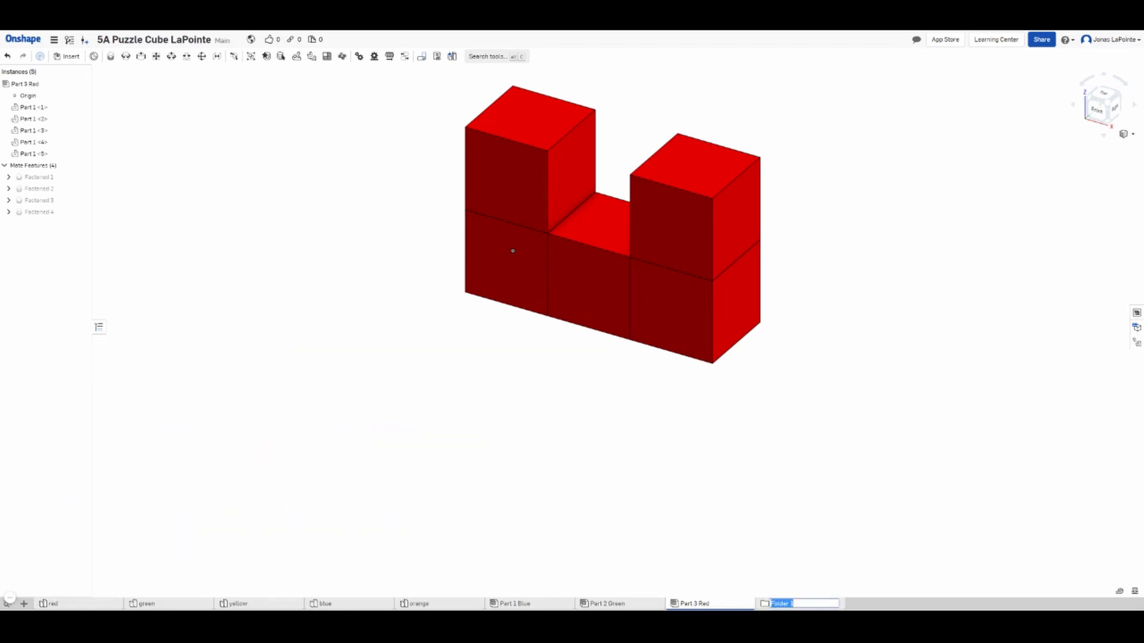
pyautogui.write('Colo')
pyautogui.press('Return')
# - Create a second document folder and name it 5 Pieces
pyautogui.click(24, 604)
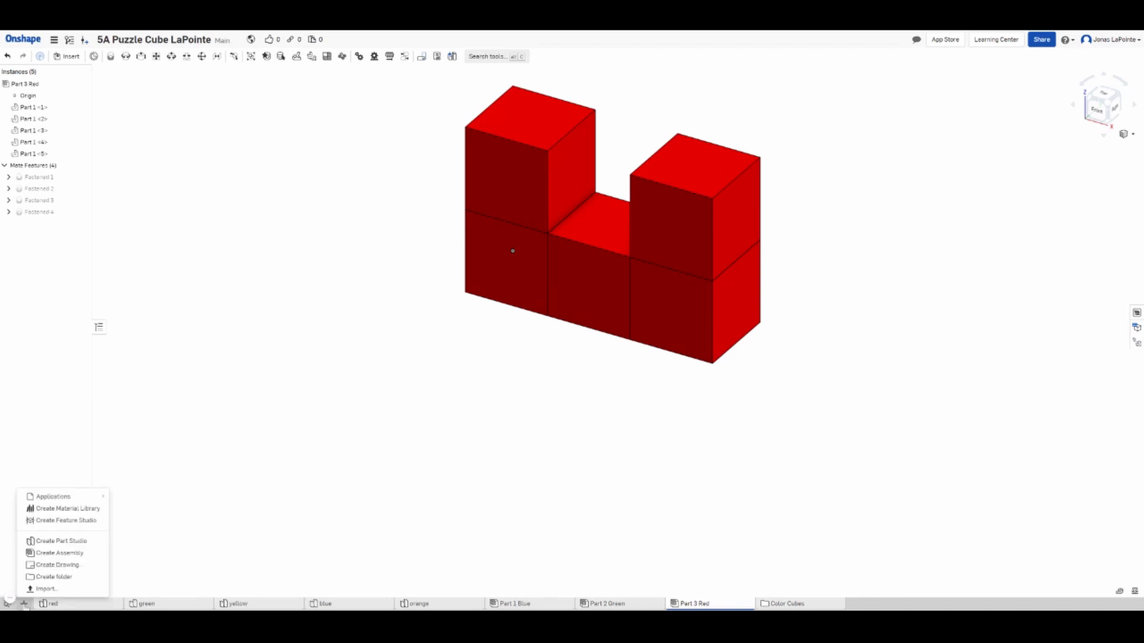
pyautogui.click(47, 576)
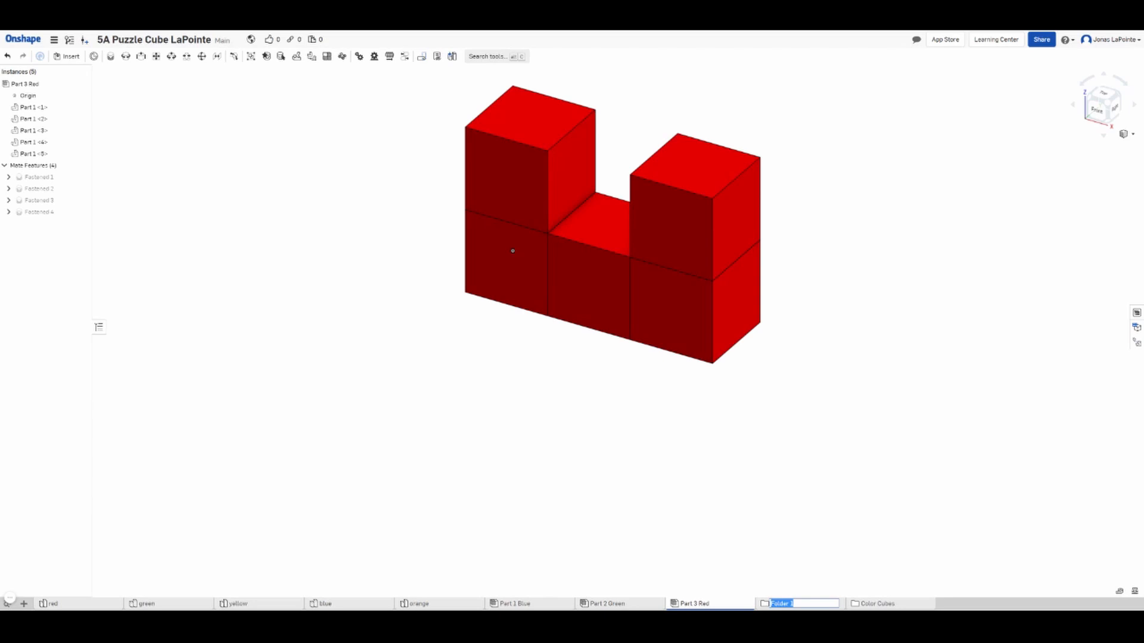
pyautogui.write('5 Pieces')
pyautogui.press('Return')
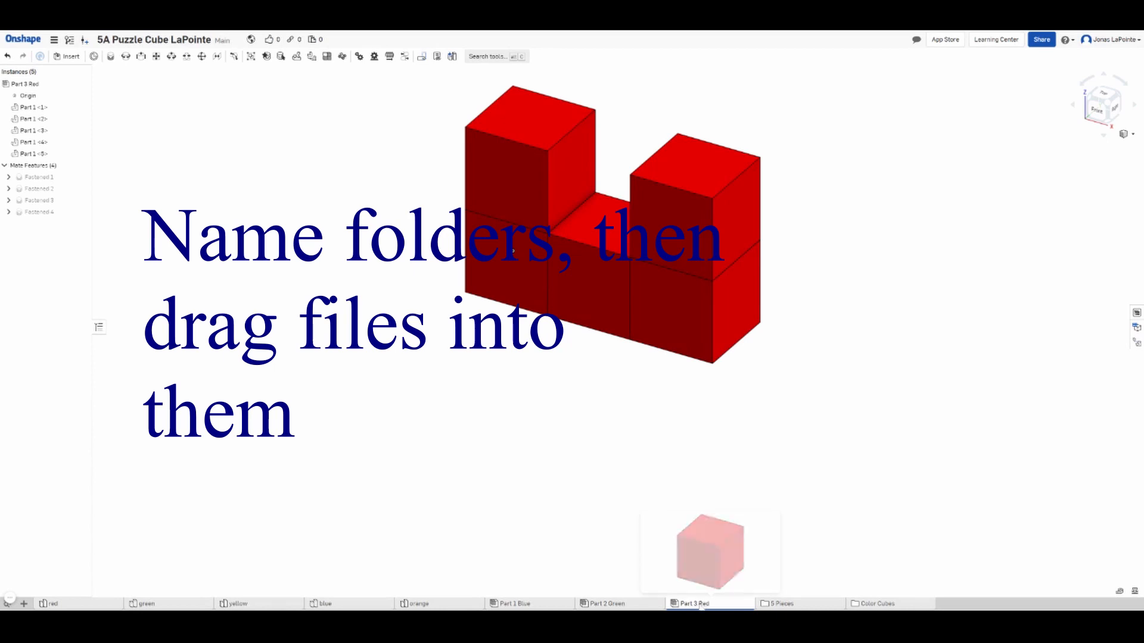
# - Move the Part 3 Red, Part 2 Green and Part 1 Blue assemblies into the 5 Pieces folder
pyautogui.moveTo(697, 604); pyautogui.dragTo(768, 604)
pyautogui.moveTo(614, 603); pyautogui.dragTo(694, 604)
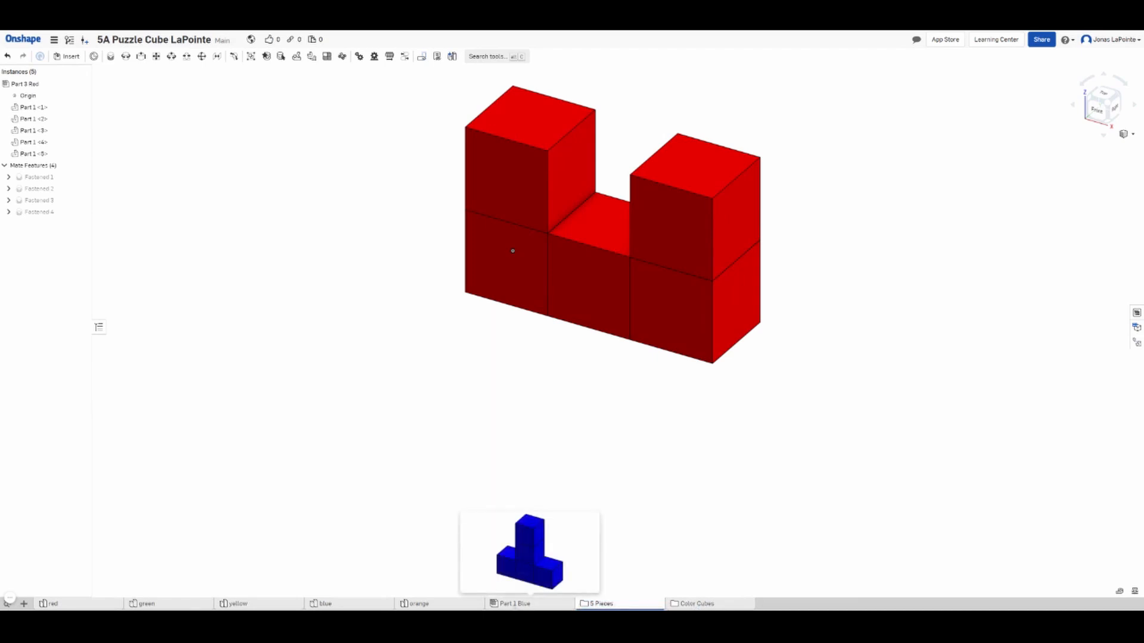
pyautogui.moveTo(515, 604); pyautogui.dragTo(603, 604)
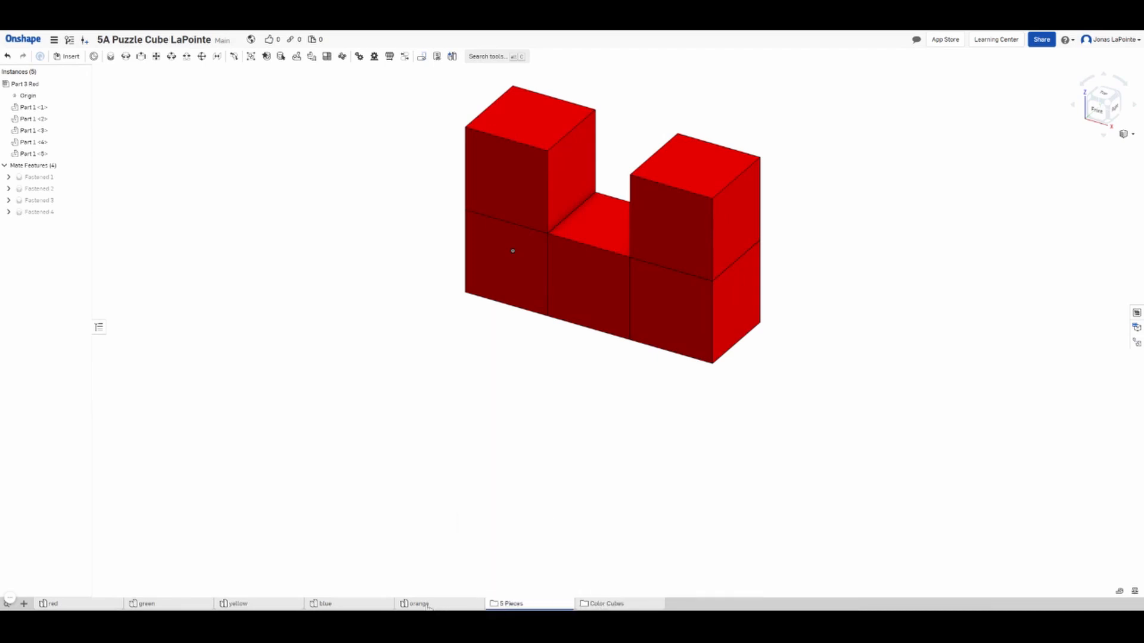
# - Move the orange, blue, green, yellow and red part studios into the Color Cubes folder
pyautogui.moveTo(419, 603); pyautogui.dragTo(512, 603)
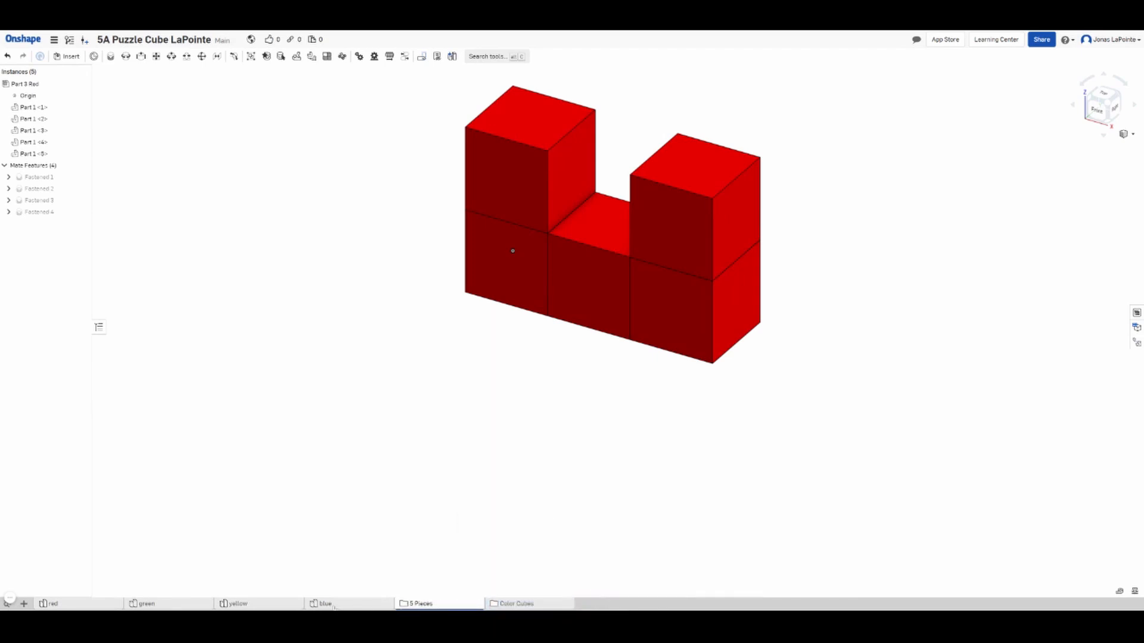
pyautogui.moveTo(334, 606); pyautogui.dragTo(429, 603)
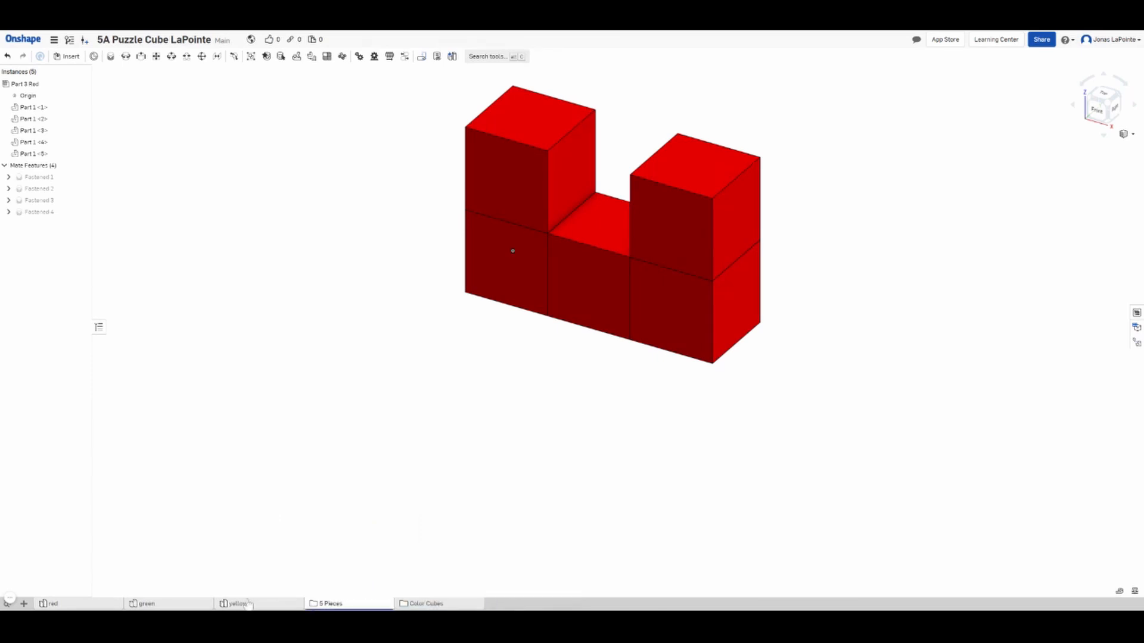
pyautogui.moveTo(249, 603); pyautogui.dragTo(360, 603)
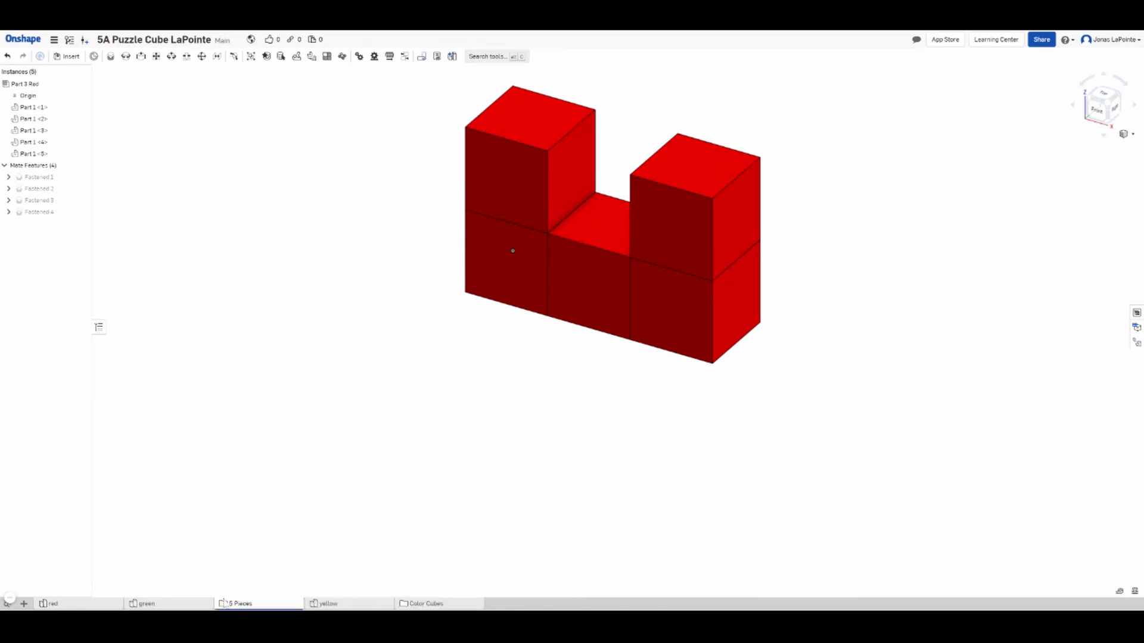
pyautogui.moveTo(153, 607)
pyautogui.moveTo(153, 606); pyautogui.dragTo(424, 607)
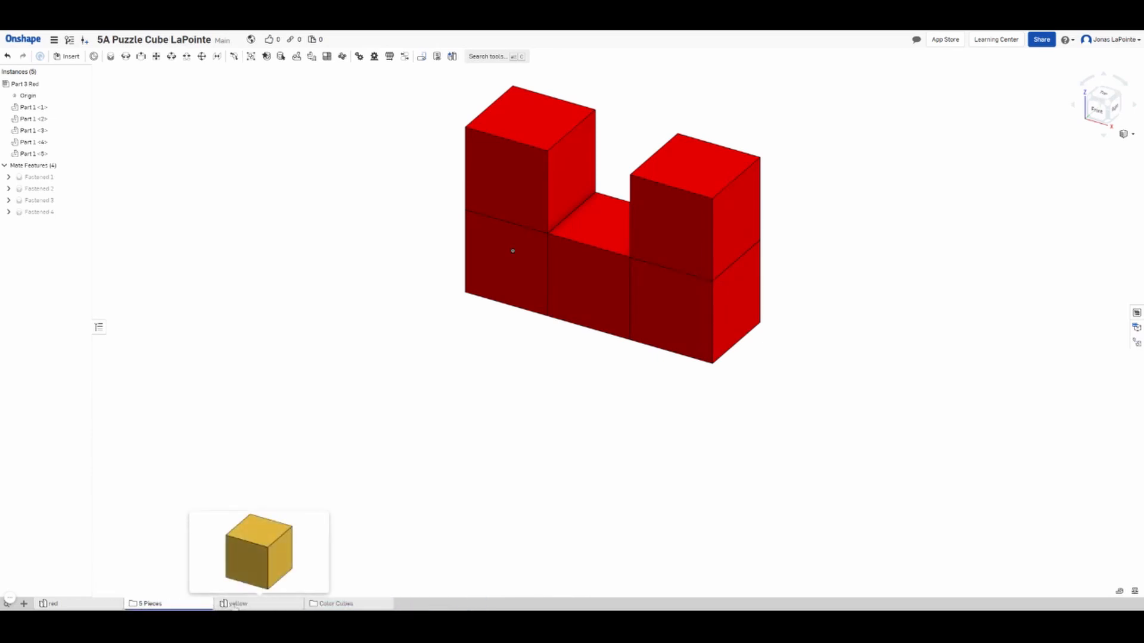
pyautogui.moveTo(224, 605); pyautogui.dragTo(331, 607)
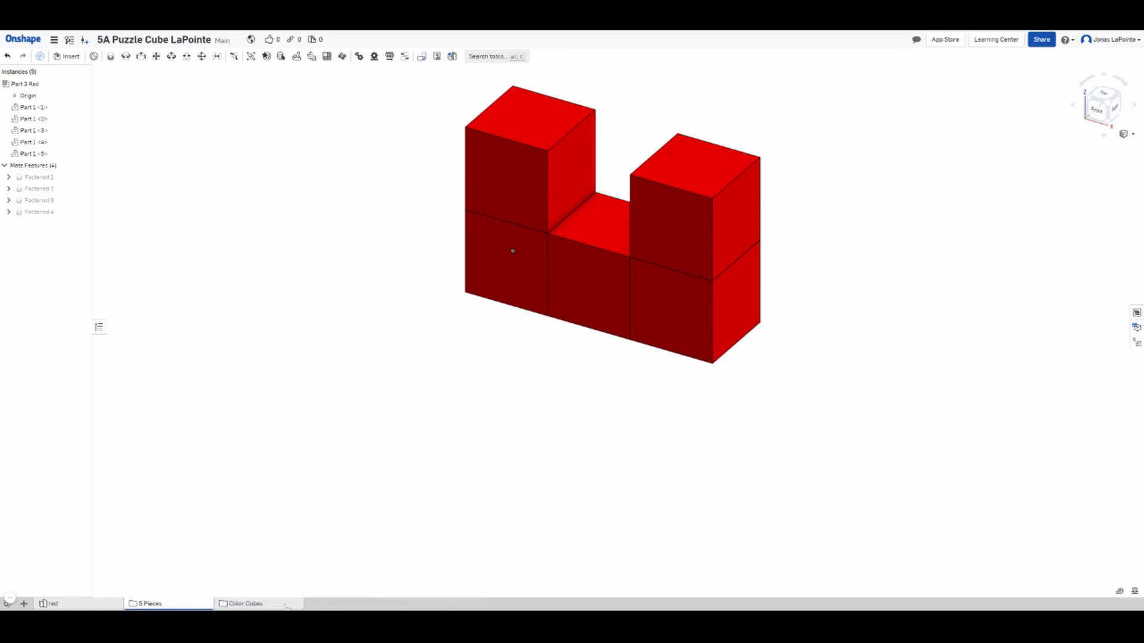
pyautogui.moveTo(51, 604); pyautogui.dragTo(236, 608)
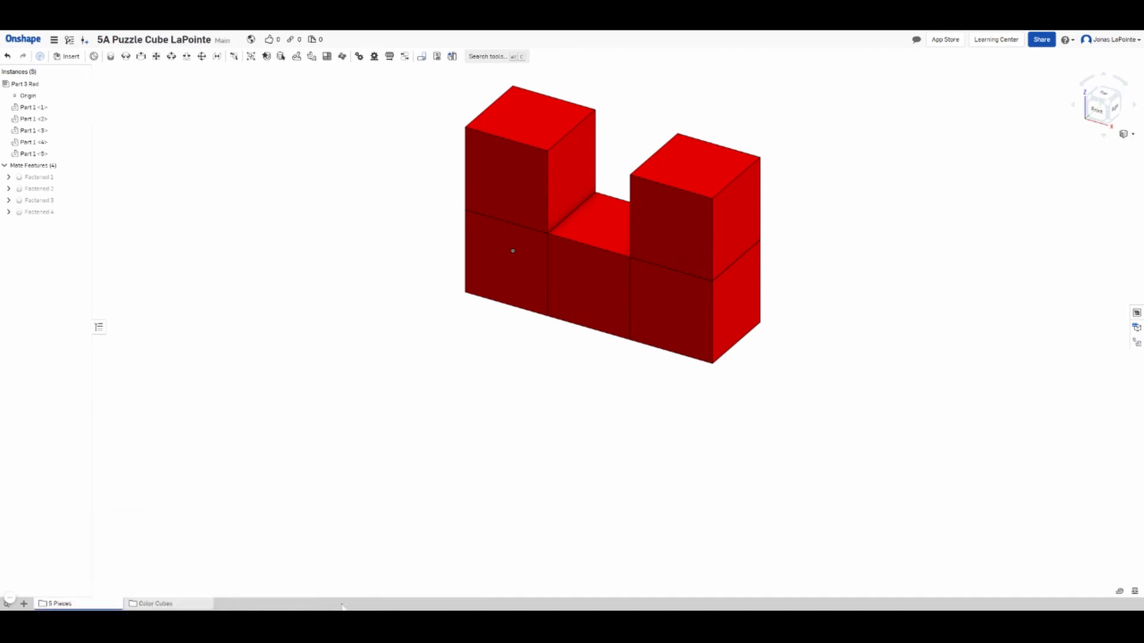